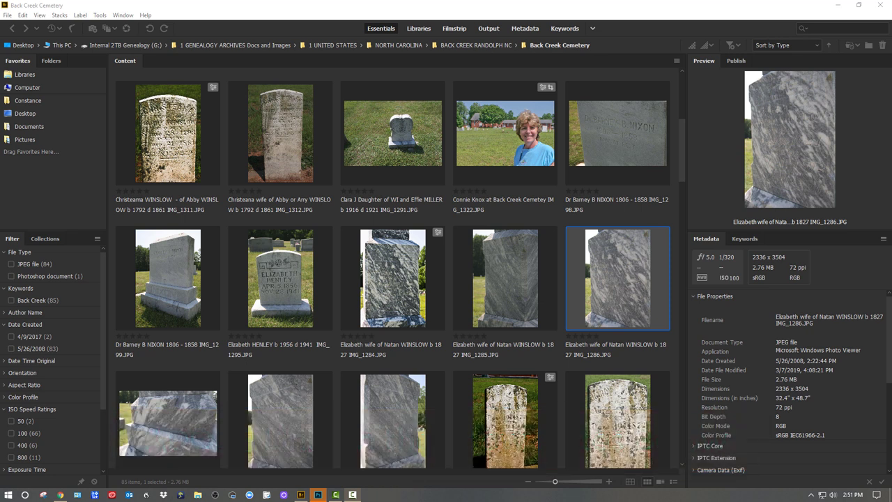
# Look through the Back Creek Cemetery folder and preview the framed photo IMG_1333.JPG
pyautogui.scroll(3, 686, 118)
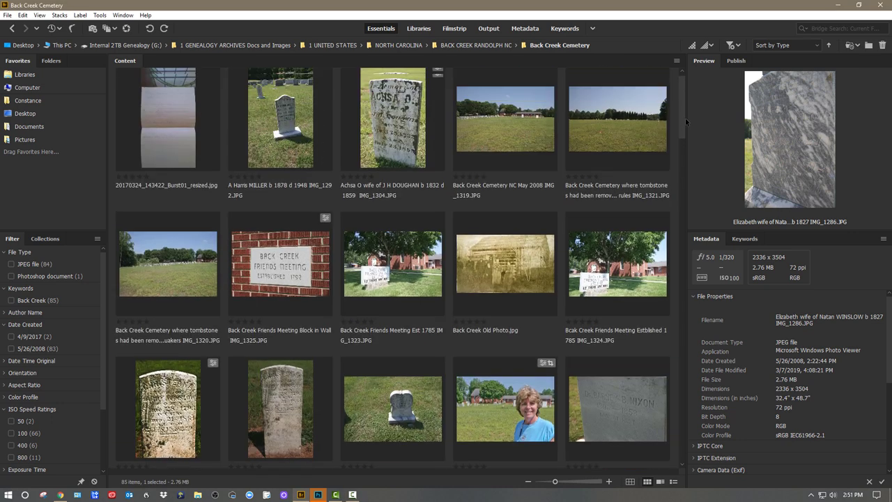
pyautogui.scroll(1, 685, 118)
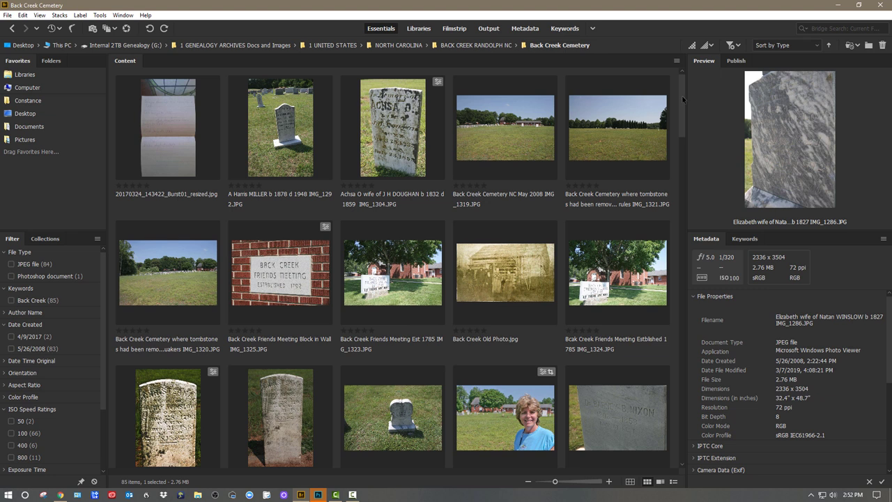
pyautogui.moveTo(684, 100); pyautogui.dragTo(695, 230)
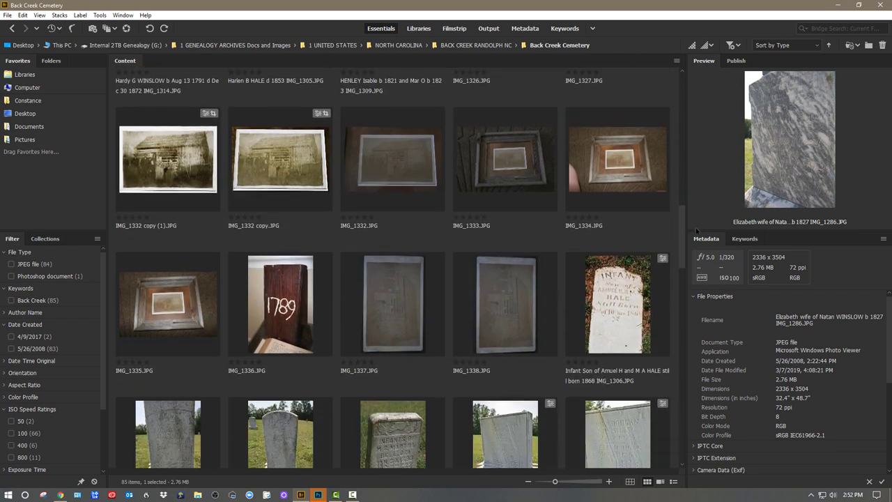
pyautogui.click(493, 165)
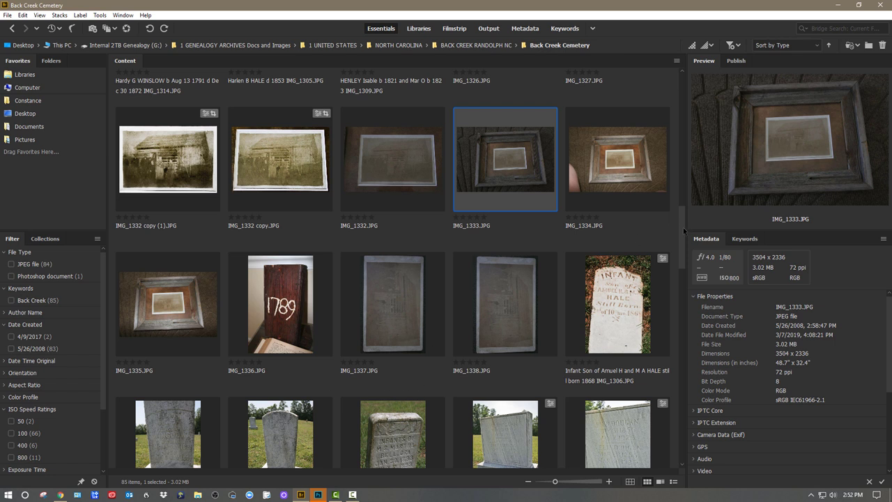
# Look through the tombstone photos further down the folder, and preview the portrait IMG_1322.JPG taken at the cemetery
pyautogui.moveTo(683, 230); pyautogui.dragTo(691, 311)
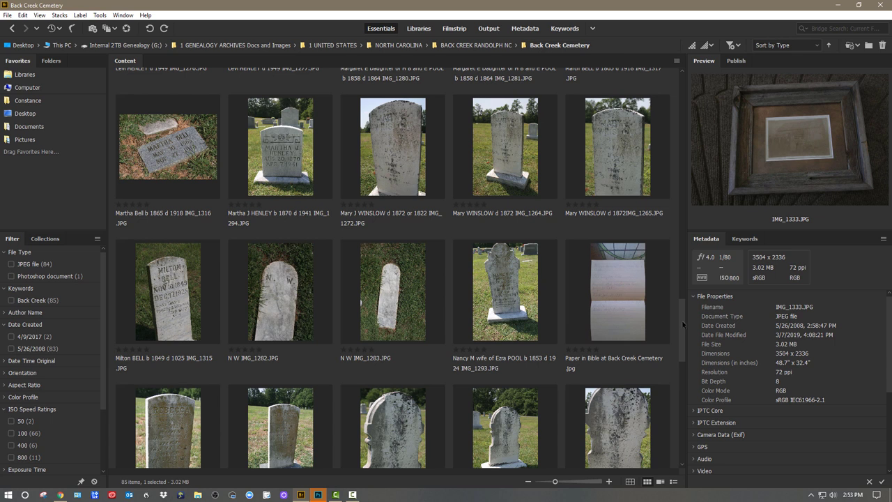
pyautogui.moveTo(683, 324); pyautogui.dragTo(686, 313)
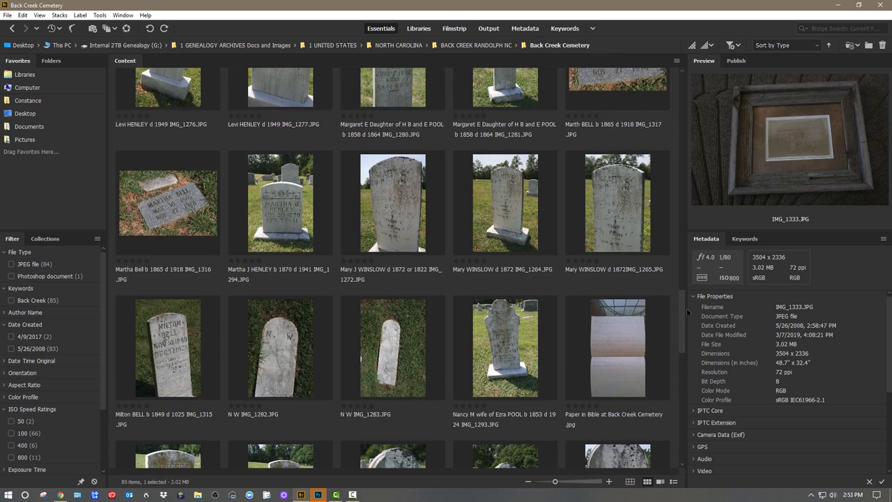
pyautogui.scroll(2, 687, 308)
pyautogui.moveTo(684, 305); pyautogui.dragTo(684, 267)
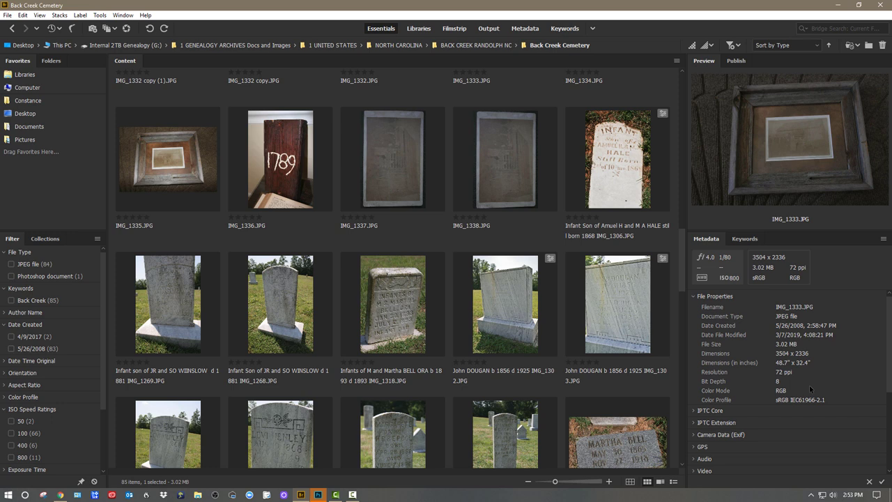
pyautogui.scroll(5, 607, 333)
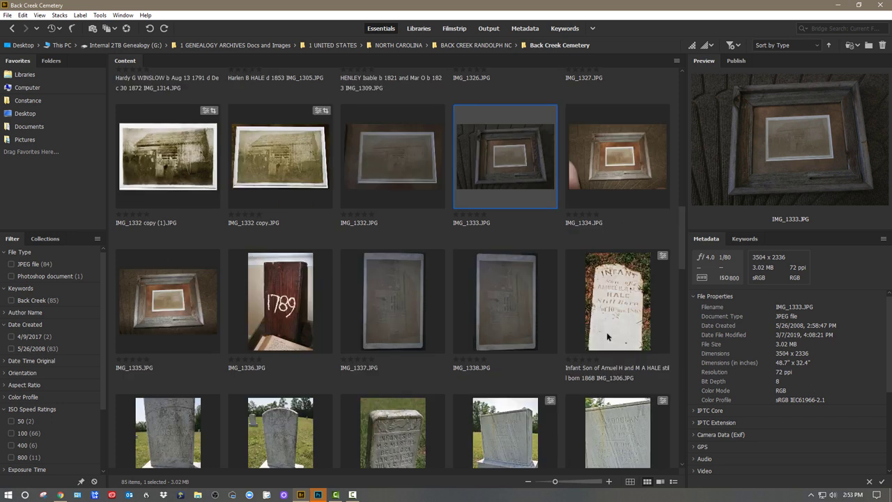
pyautogui.scroll(2, 606, 337)
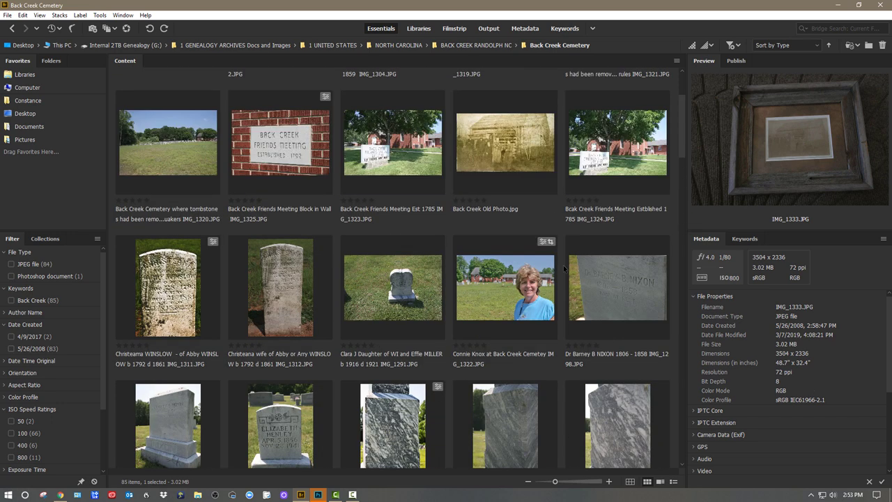
pyautogui.click(503, 301)
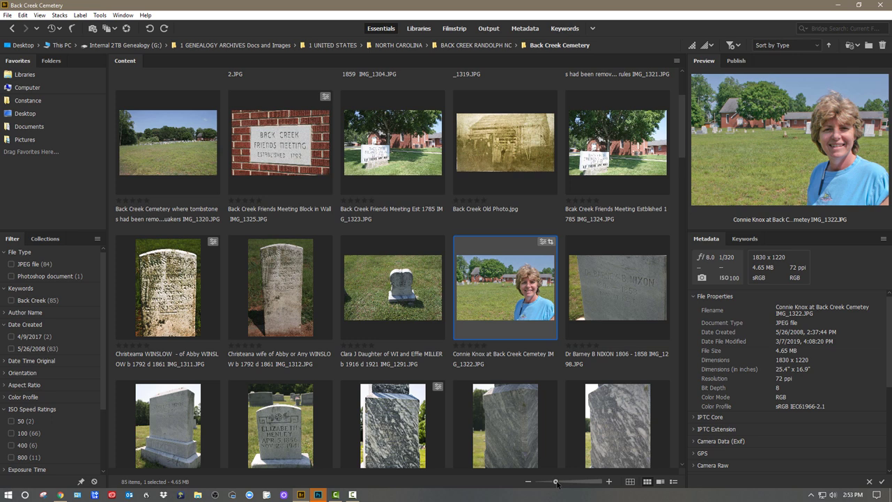
# Enlarge the photo thumbnails so that three fit in each row
pyautogui.moveTo(557, 483); pyautogui.dragTo(574, 483)
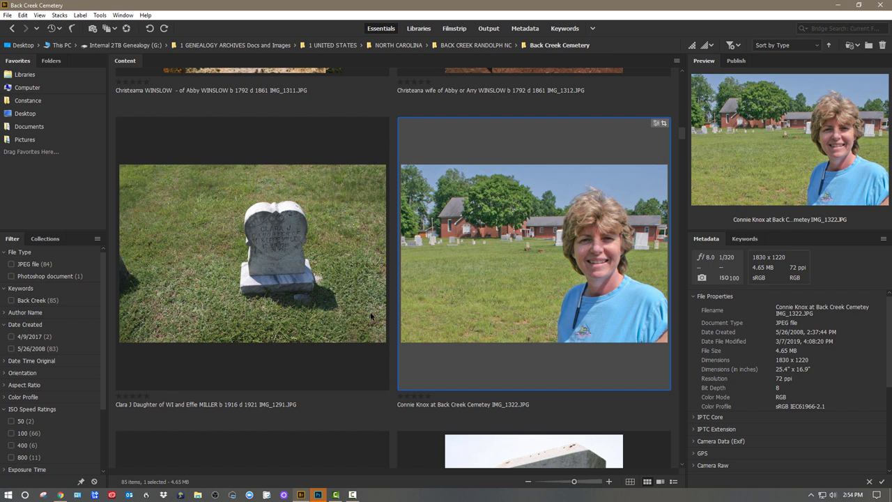
pyautogui.click(573, 482)
pyautogui.moveTo(572, 484); pyautogui.dragTo(569, 485)
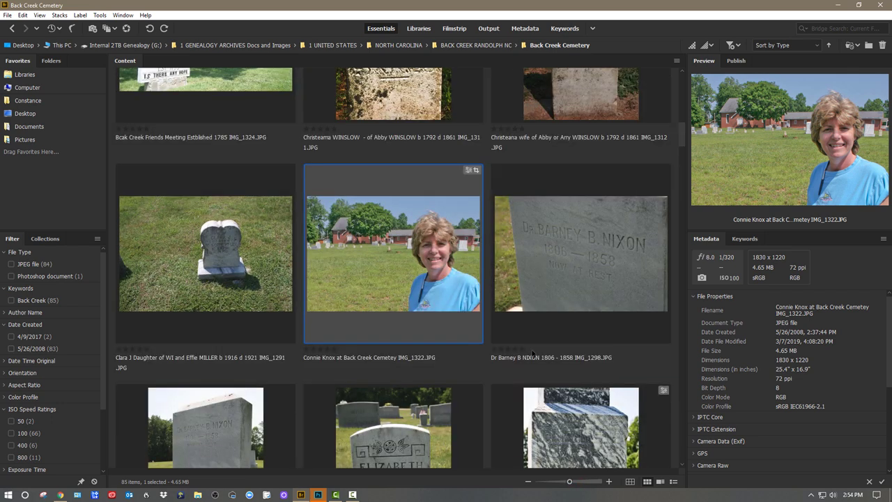
# Browse the enlarged tombstone and cemetery photos, and preview the meeting house sign photo IMG_1323.JPG
pyautogui.scroll(-3, 382, 289)
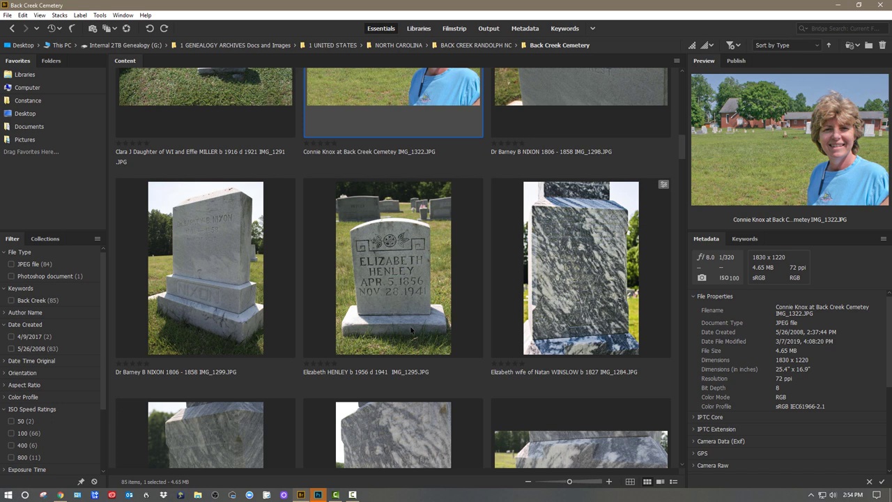
pyautogui.scroll(3, 411, 329)
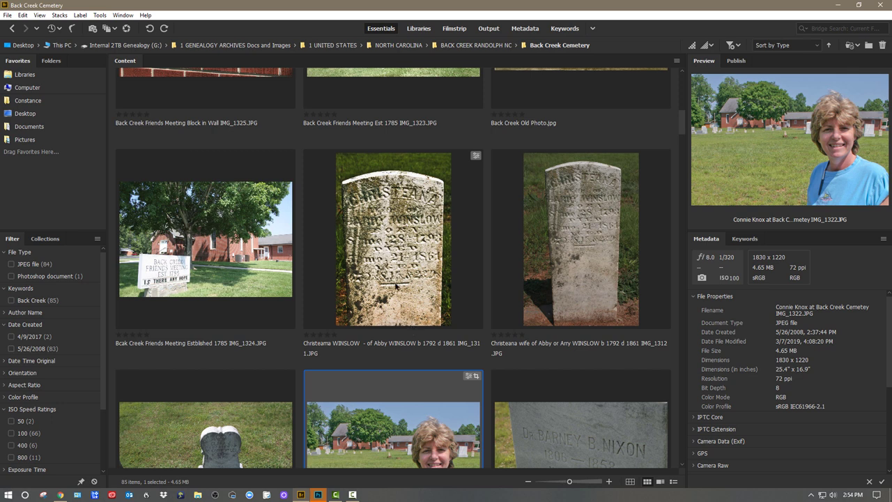
pyautogui.scroll(-2, 395, 284)
pyautogui.scroll(-2, 410, 277)
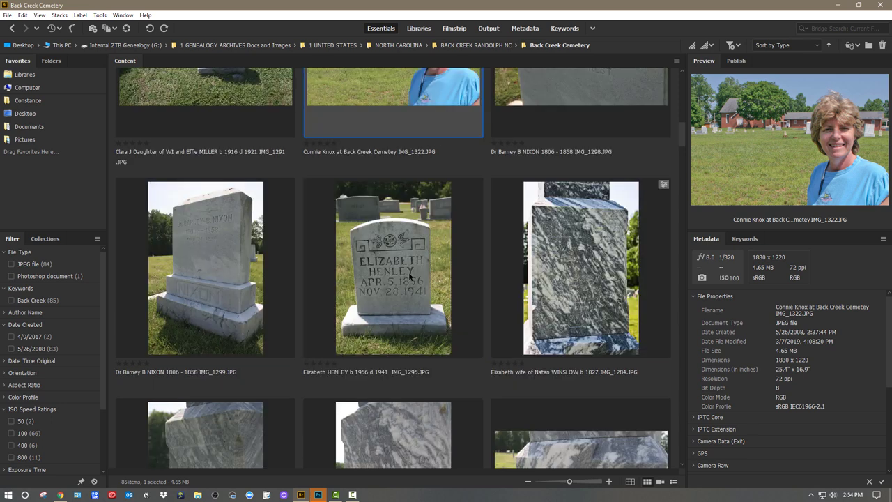
pyautogui.scroll(6, 448, 272)
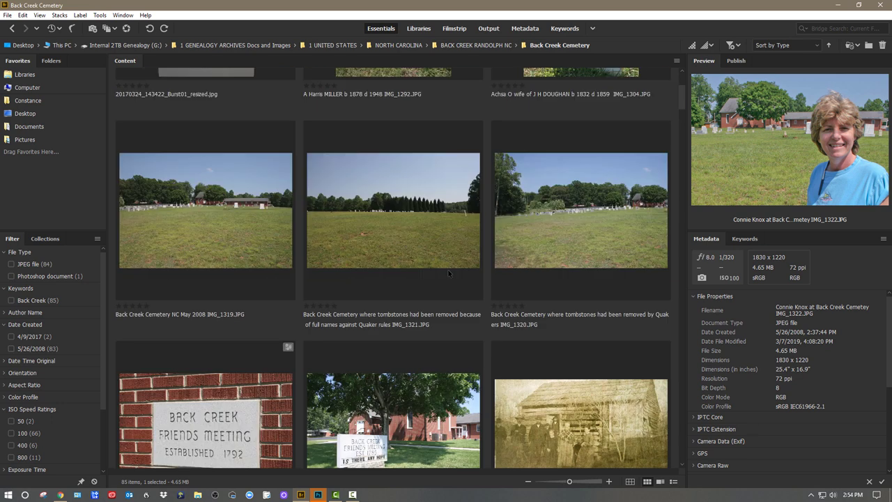
pyautogui.scroll(-2, 412, 335)
pyautogui.click(403, 263)
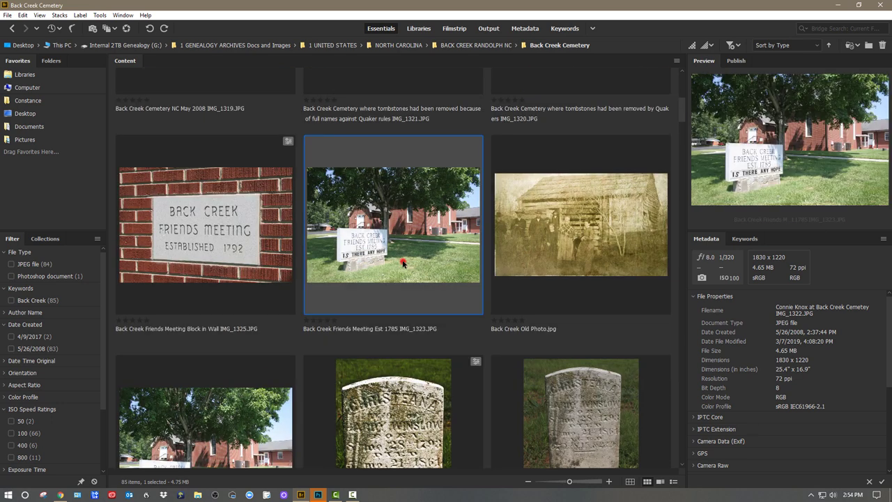
# Look through the cemetery and meeting house photos at two thumbnails per row, and enlarge them to one per row
pyautogui.moveTo(570, 481); pyautogui.dragTo(584, 482)
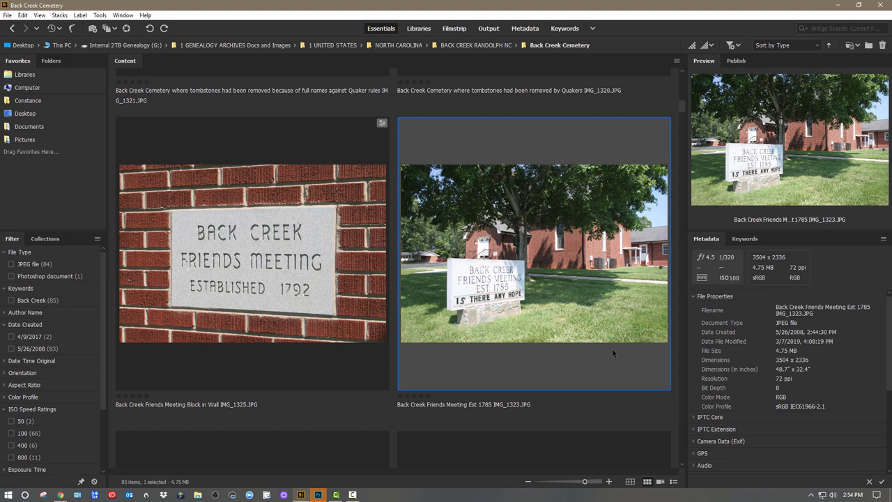
pyautogui.scroll(3, 548, 320)
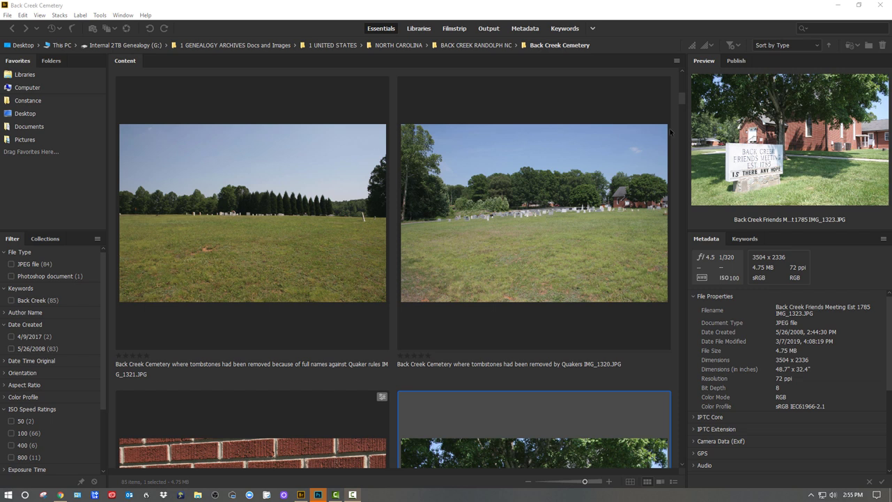
pyautogui.moveTo(686, 101); pyautogui.dragTo(686, 82)
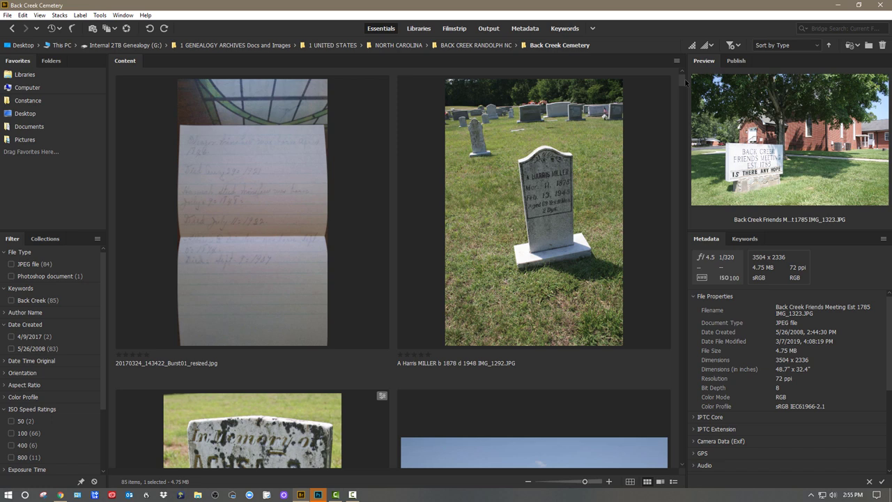
pyautogui.moveTo(686, 82); pyautogui.dragTo(680, 103)
pyautogui.scroll(-1, 676, 105)
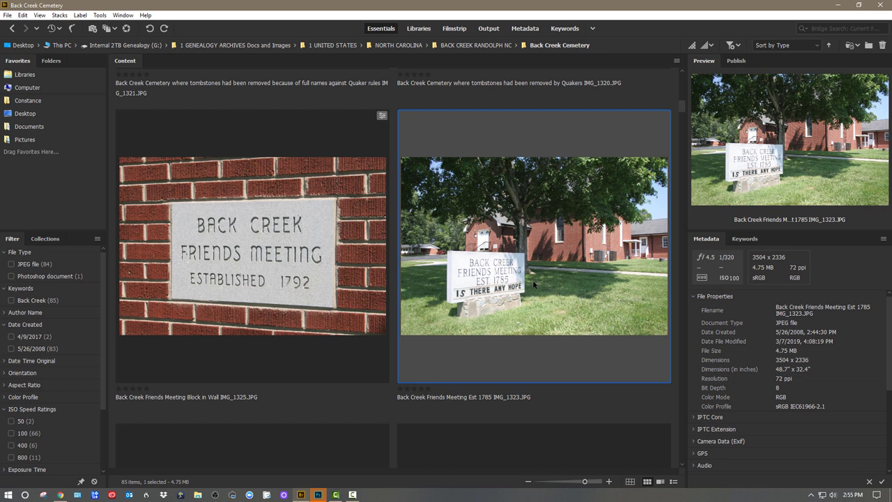
pyautogui.scroll(-3, 534, 283)
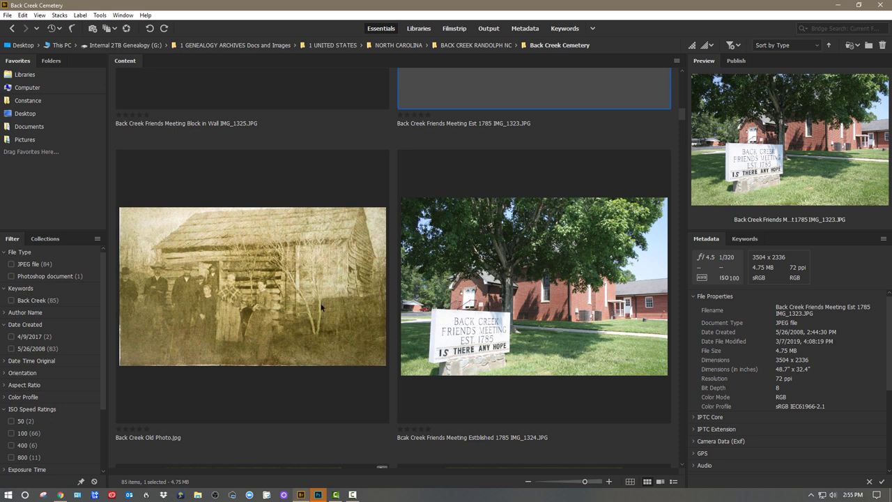
pyautogui.scroll(-3, 533, 310)
pyautogui.moveTo(585, 481); pyautogui.dragTo(597, 482)
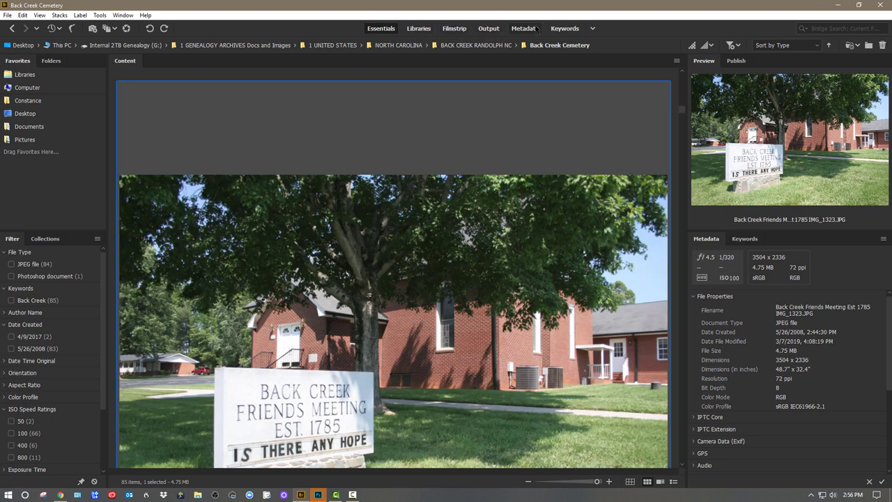
# View the sign photo in the Filmstrip workspace, return to Essentials and preview the second sign photo, IMG_1324.JPG
pyautogui.click(452, 28)
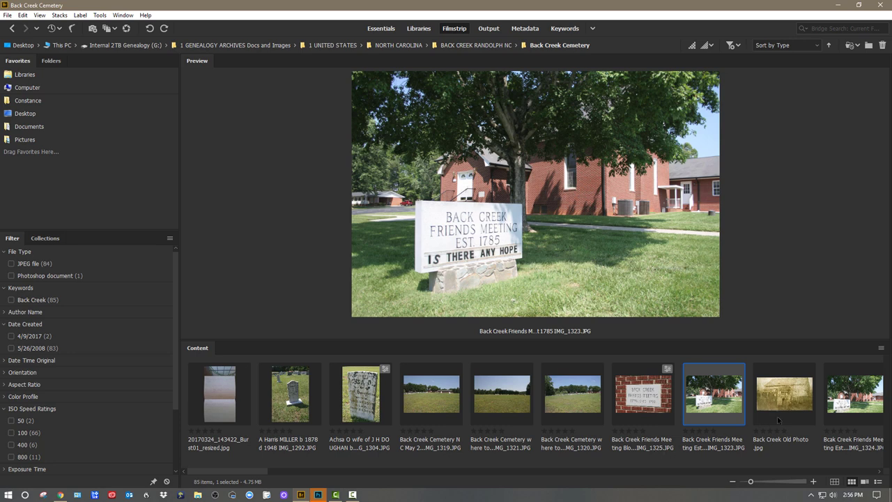
pyautogui.click(382, 29)
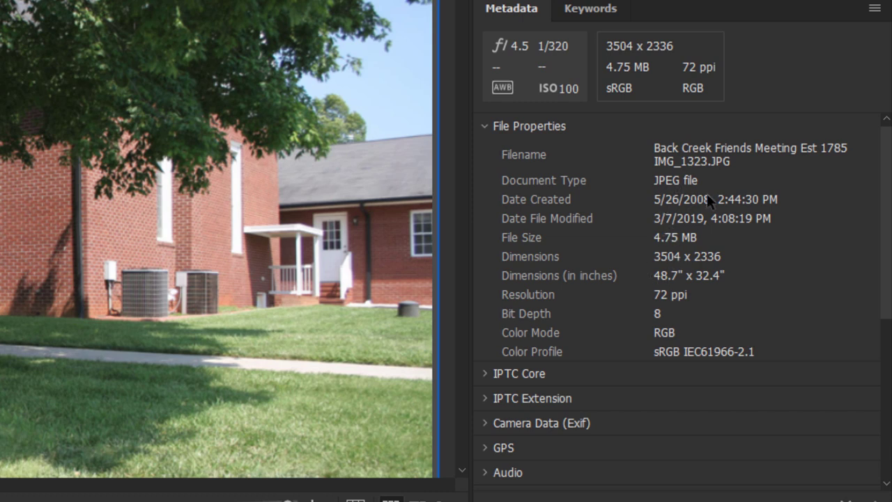
pyautogui.scroll(-3, 216, 279)
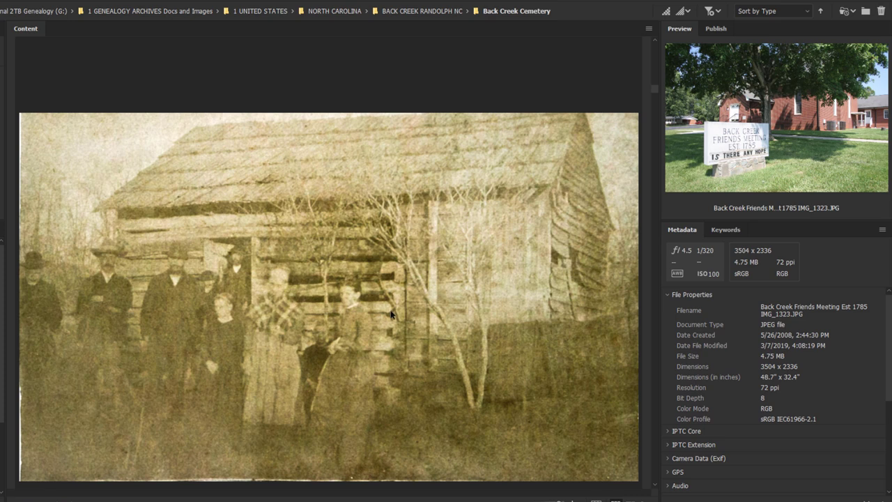
pyautogui.scroll(-5, 359, 302)
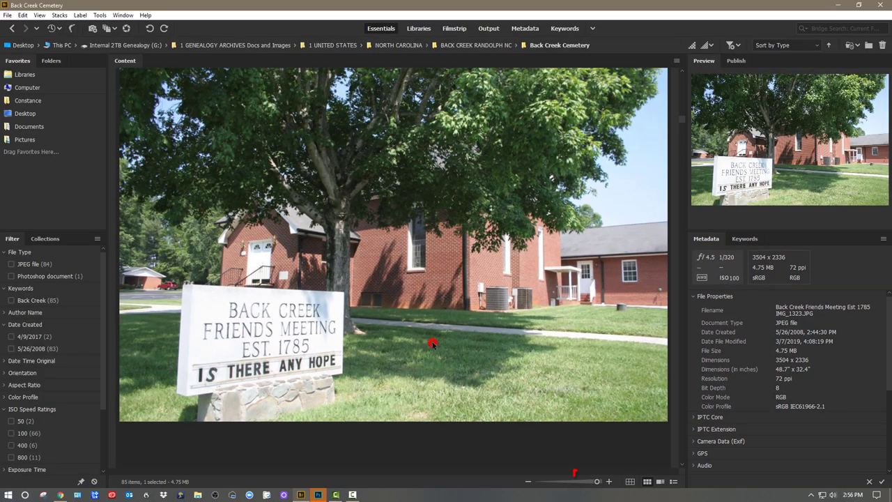
# Reduce the thumbnails to four per row and collapse the File Properties section of the metadata
pyautogui.click(578, 483)
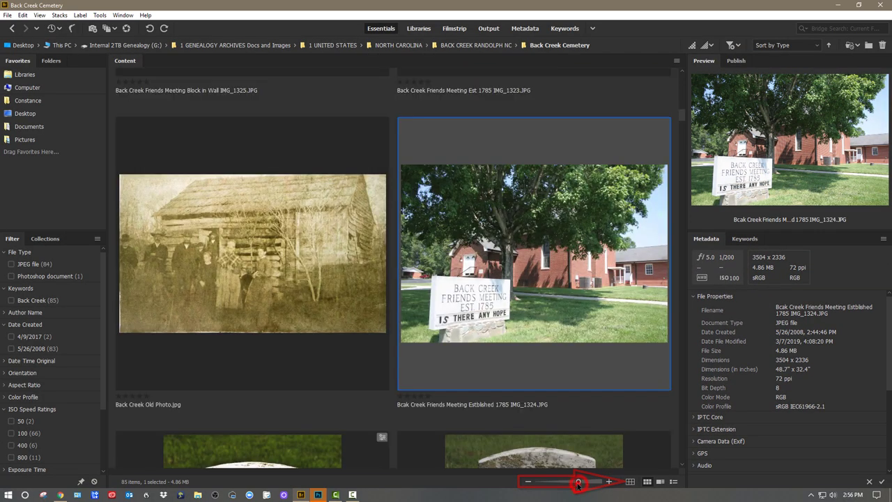
pyautogui.moveTo(578, 483); pyautogui.dragTo(558, 485)
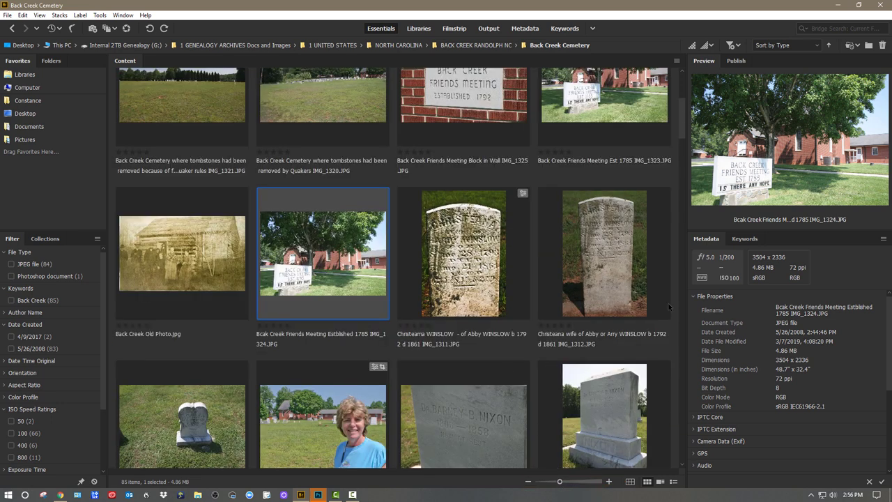
pyautogui.click(695, 296)
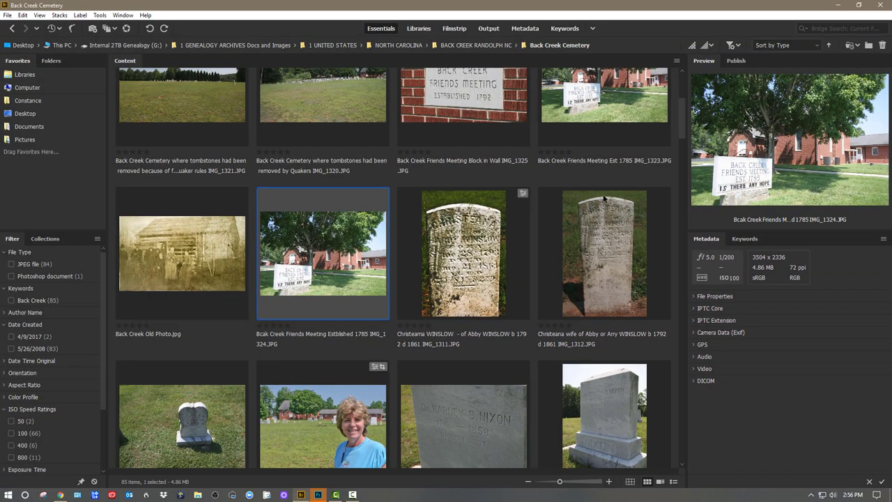
# Preview the dark framed photo IMG_1333.JPG and enlarge the thumbnails to two per row
pyautogui.moveTo(685, 114); pyautogui.dragTo(673, 212)
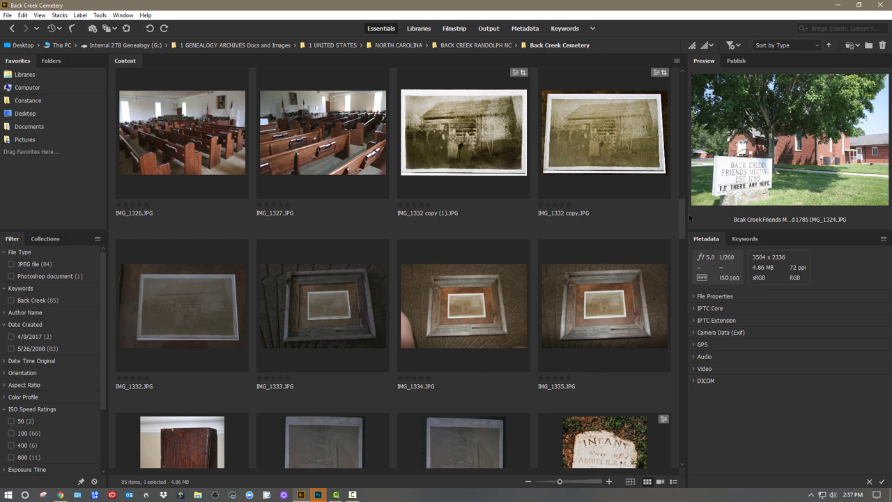
pyautogui.moveTo(683, 212); pyautogui.dragTo(688, 232)
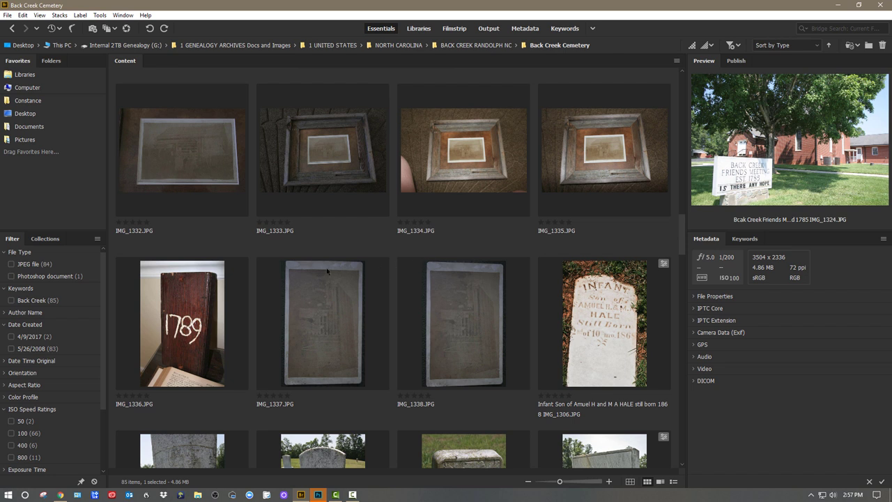
pyautogui.click(302, 166)
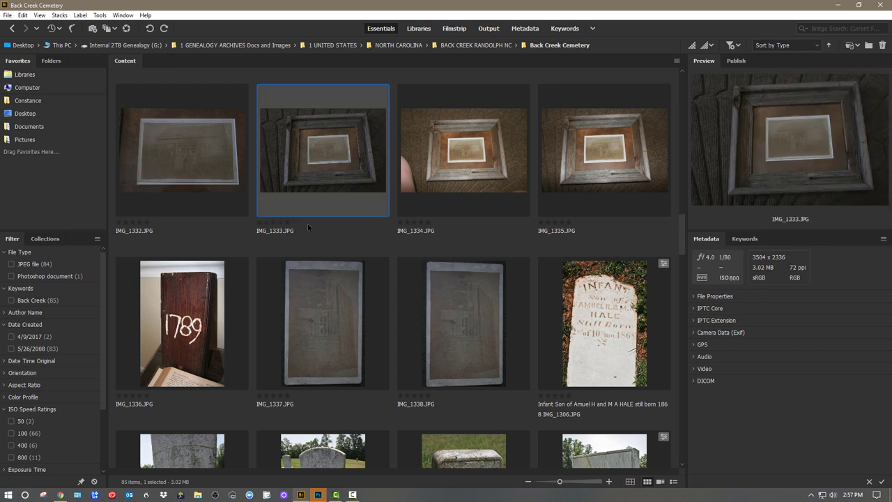
pyautogui.doubleClick(286, 235)
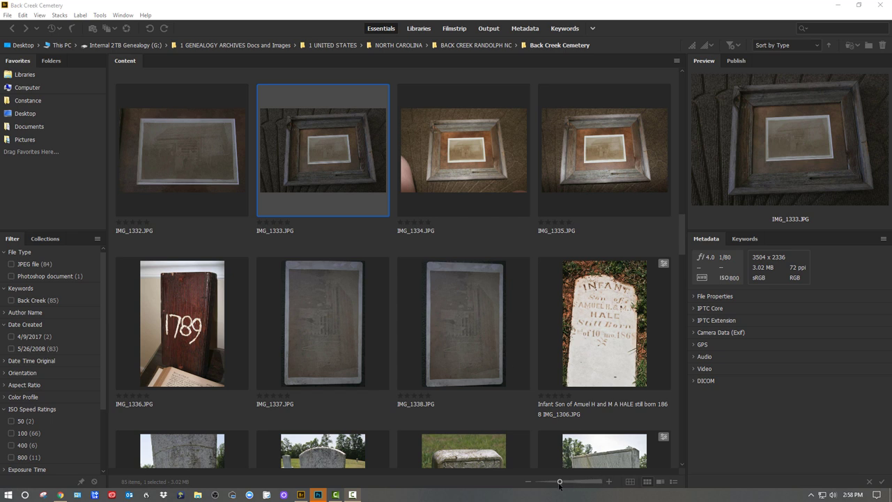
pyautogui.moveTo(560, 482); pyautogui.dragTo(578, 481)
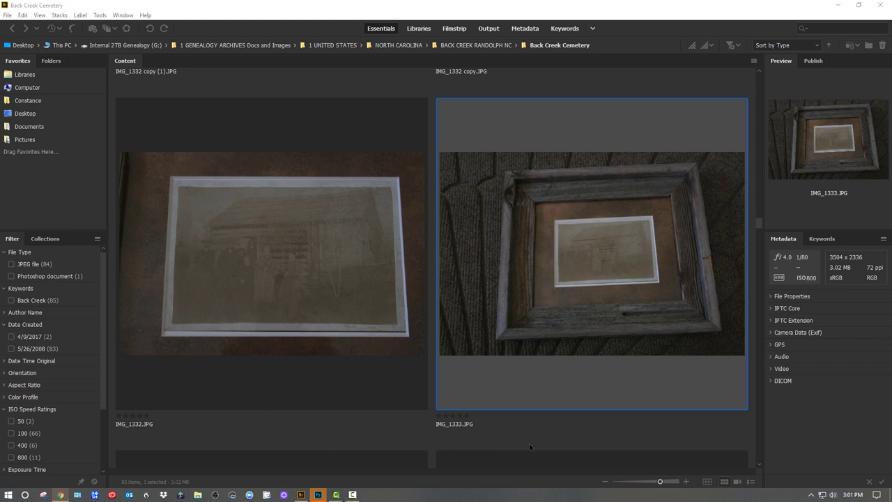
# Open the two framed cabin photos, IMG_1332.JPG and IMG_1333.JPG, together in Camera Raw
pyautogui.keyDown('shift'); pyautogui.click(258, 275); pyautogui.keyUp('shift')
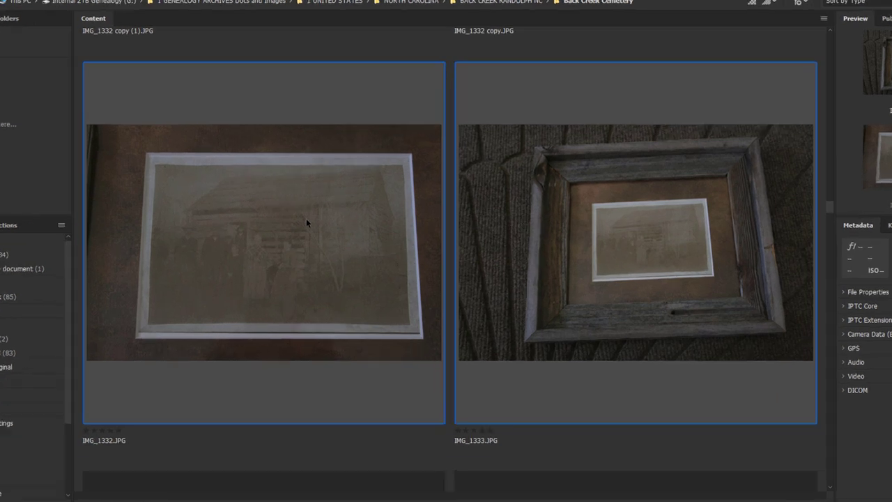
pyautogui.rightClick(308, 236)
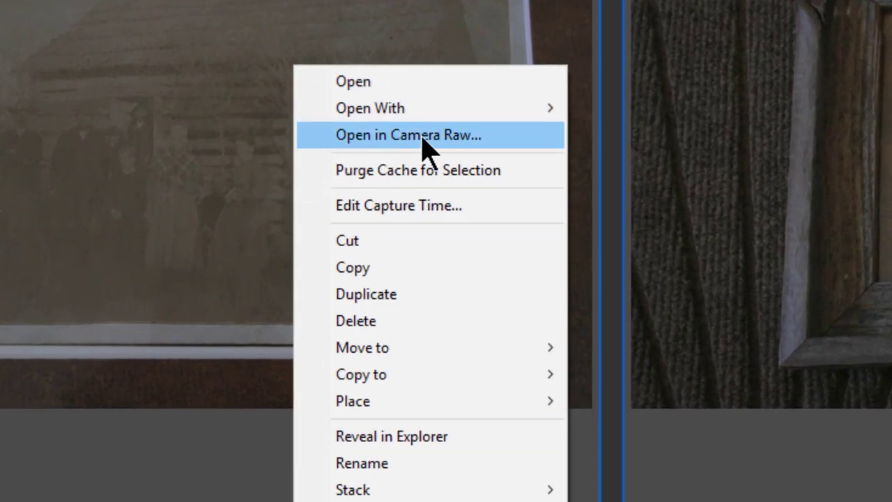
pyautogui.click(457, 145)
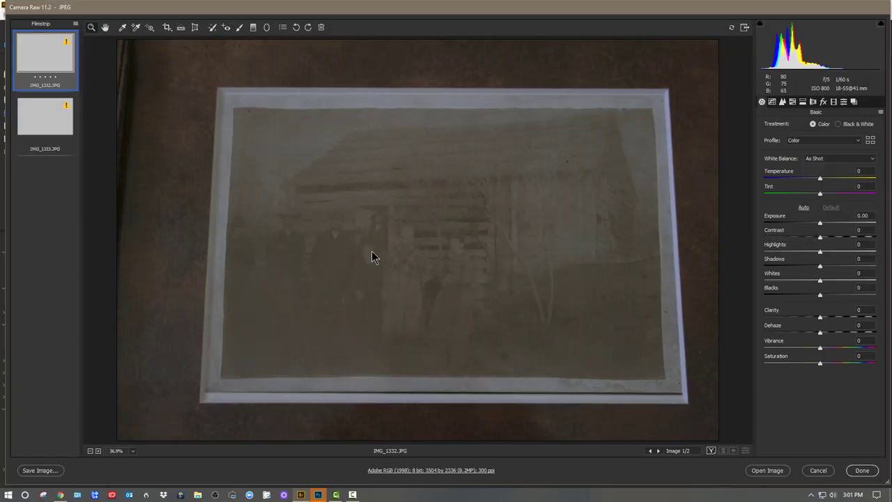
# View IMG_1332.JPG and IMG_1333.JPG in turn, select both together, and finish with only IMG_1333.JPG selected
pyautogui.click(48, 122)
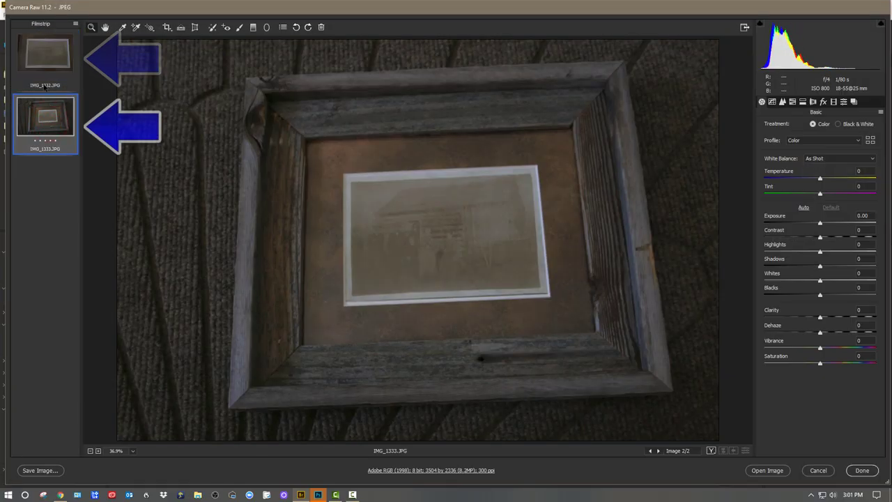
pyautogui.click(44, 66)
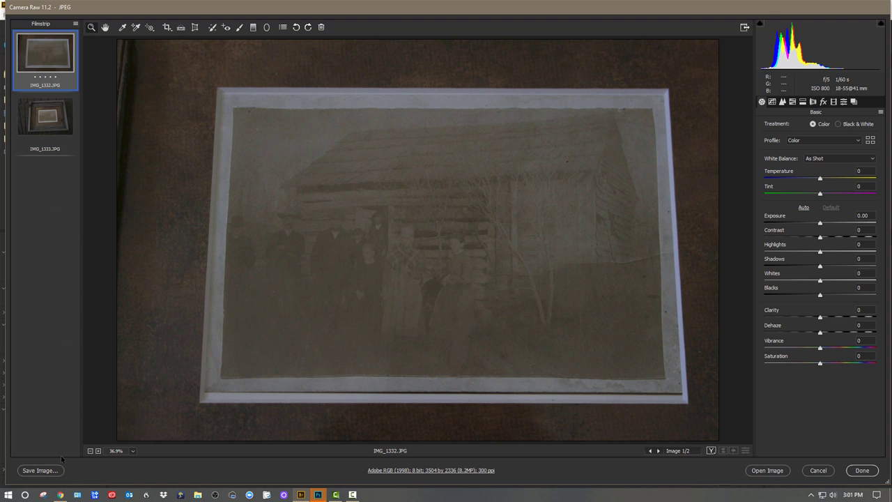
pyautogui.keyDown('shift'); pyautogui.click(38, 120); pyautogui.keyUp('shift')
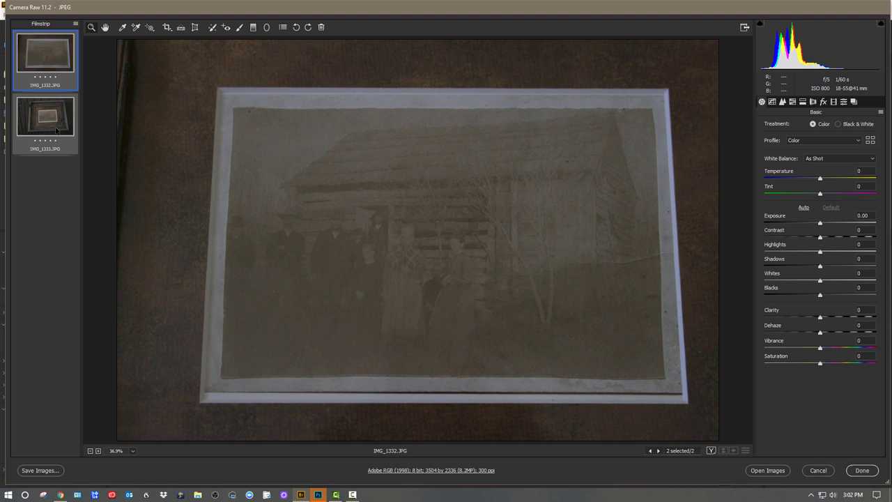
pyautogui.click(56, 130)
pyautogui.click(47, 58)
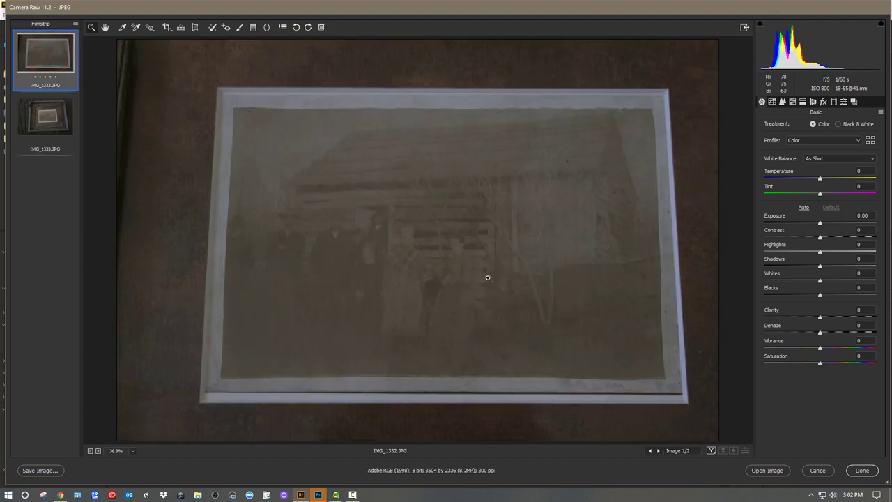
pyautogui.click(56, 129)
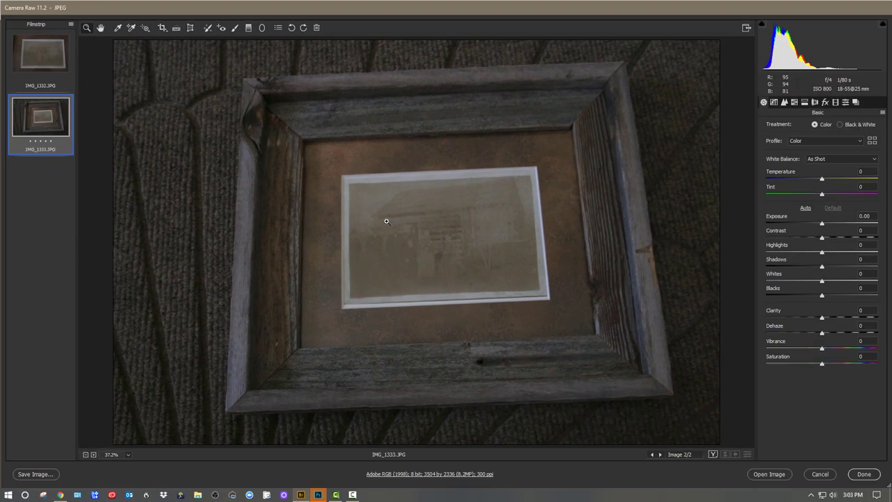
# Examine the faded people and cabin in IMG_1333.JPG up close, and return to a 66.7% view of the whole picture
pyautogui.click(493, 290)
pyautogui.click(493, 290)
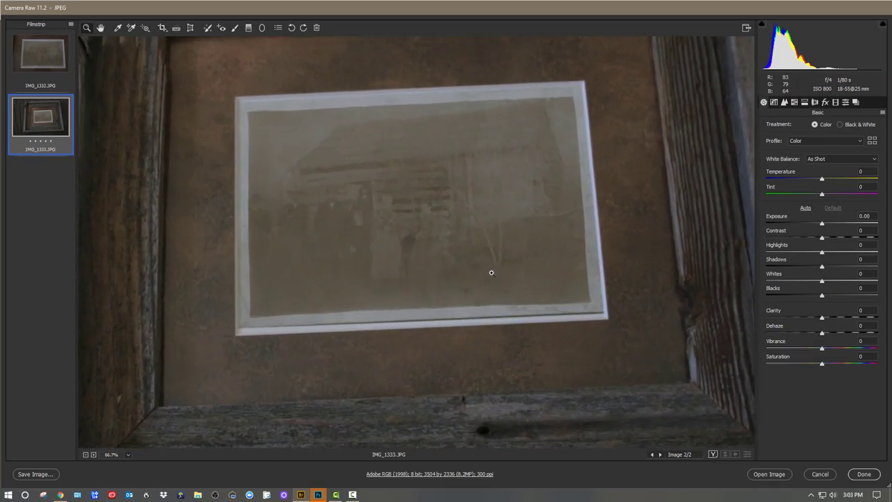
pyautogui.click(470, 249)
pyautogui.click(382, 213)
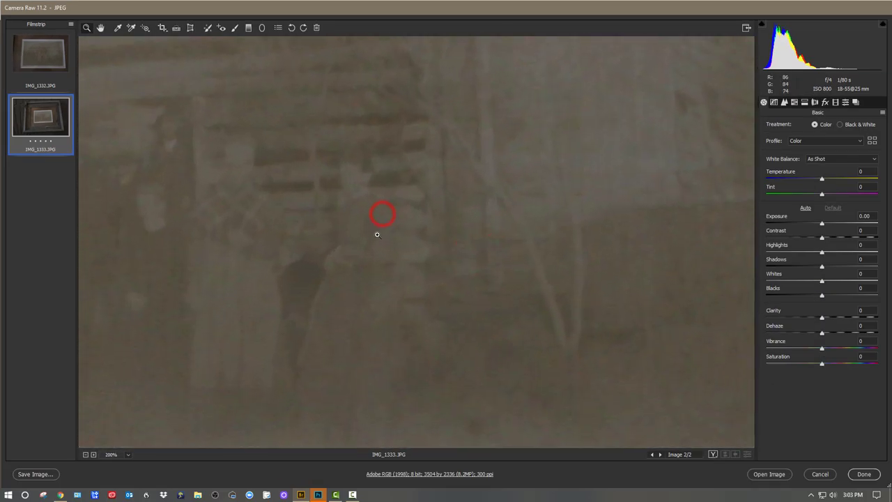
pyautogui.moveTo(308, 225); pyautogui.dragTo(449, 235)
pyautogui.press('alt')
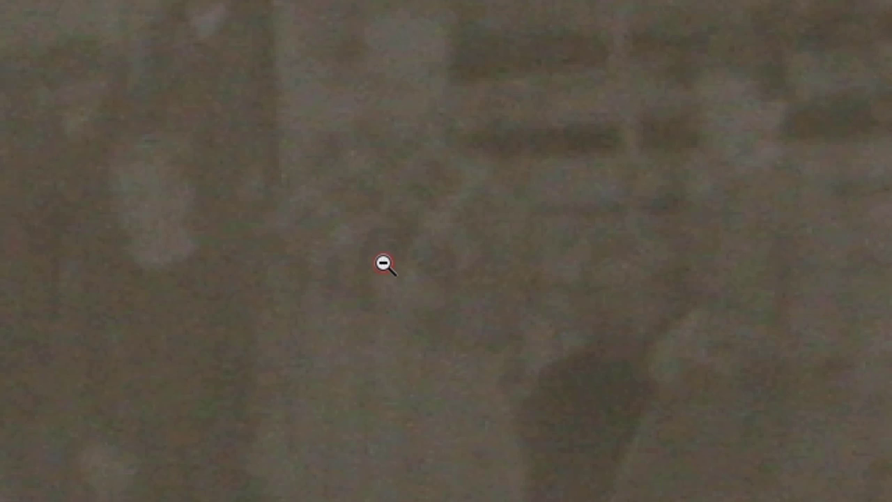
pyautogui.keyDown('alt'); pyautogui.click(384, 263); pyautogui.keyUp('alt')
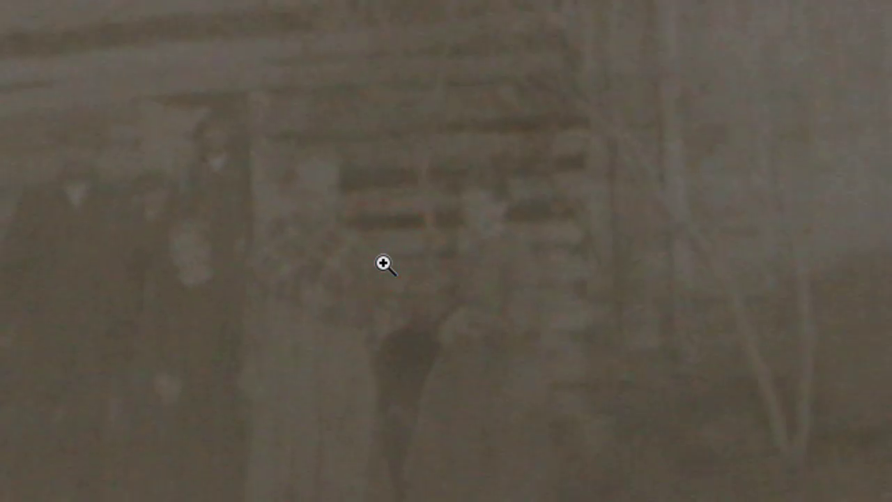
pyautogui.keyDown('alt'); pyautogui.click(384, 263); pyautogui.keyUp('alt')
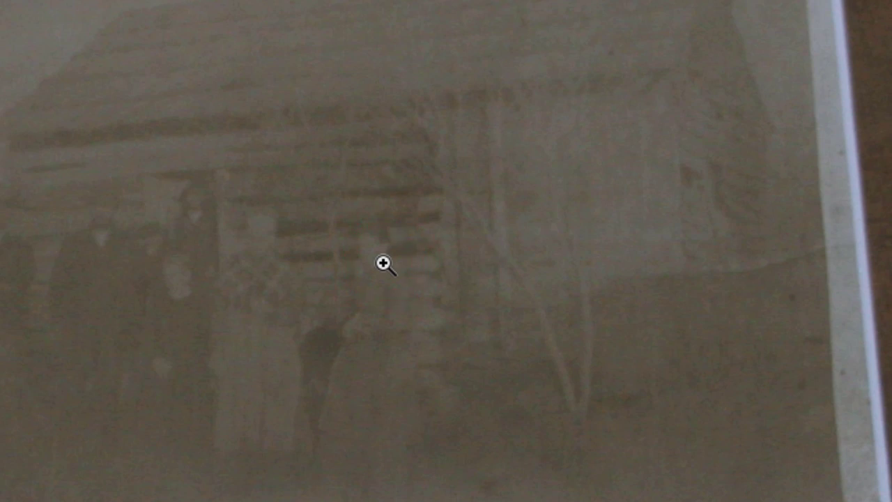
pyautogui.press('space')
pyautogui.moveTo(545, 209); pyautogui.dragTo(492, 109)
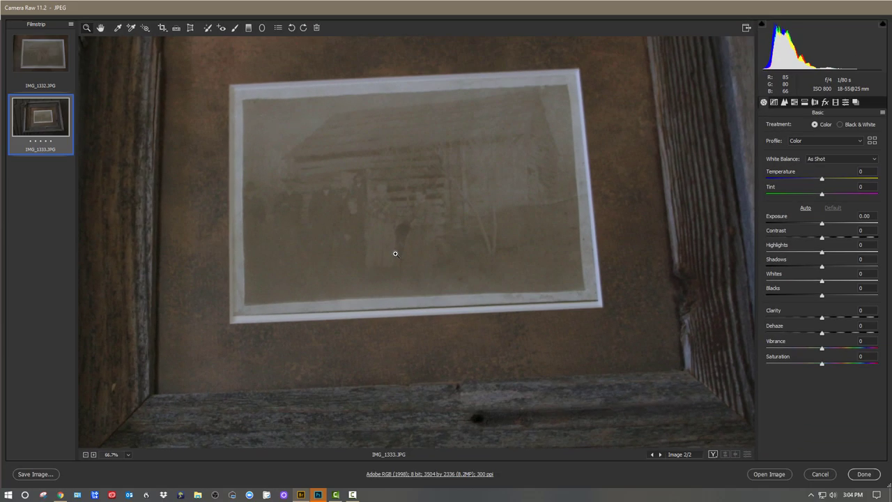
pyautogui.press('alt')
pyautogui.moveTo(472, 195); pyautogui.dragTo(454, 239)
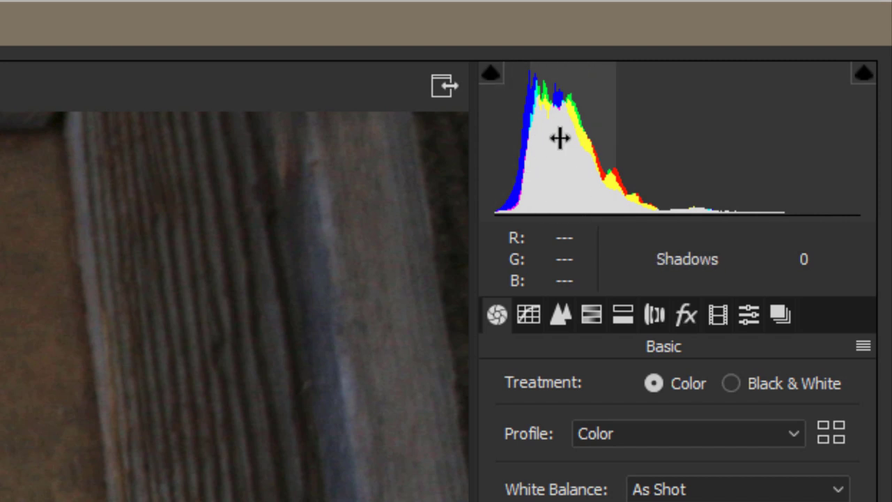
# Look through the adjustment categories, including Detail, HSL Adjustments, Effects, Calibration, Presets and Snapshots, and return to the Basic adjustments
pyautogui.click(534, 313)
pyautogui.click(567, 318)
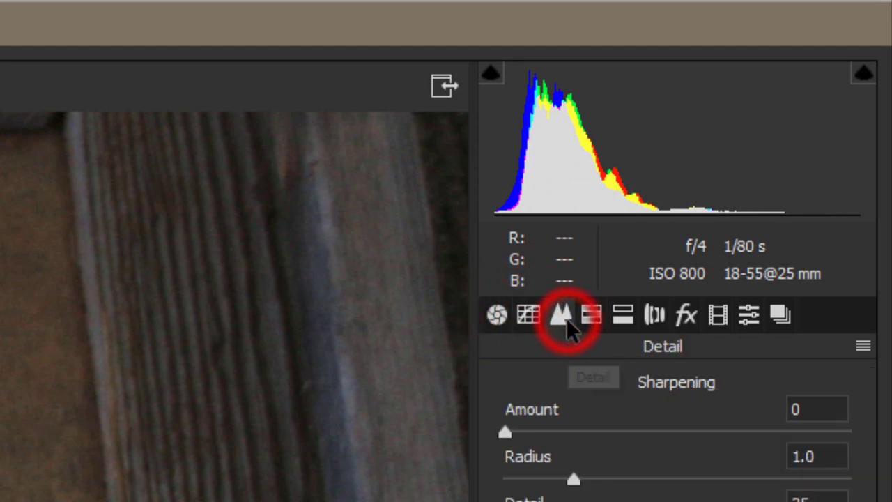
pyautogui.click(593, 312)
pyautogui.click(621, 311)
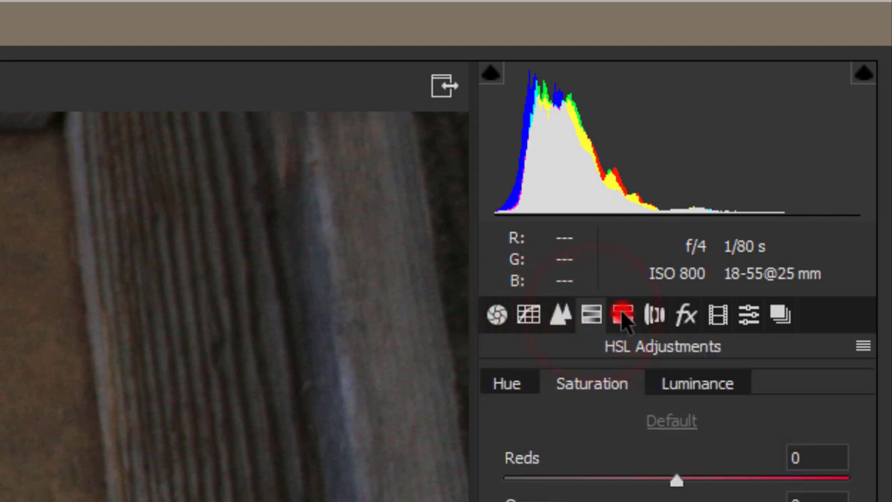
pyautogui.click(657, 311)
pyautogui.click(688, 313)
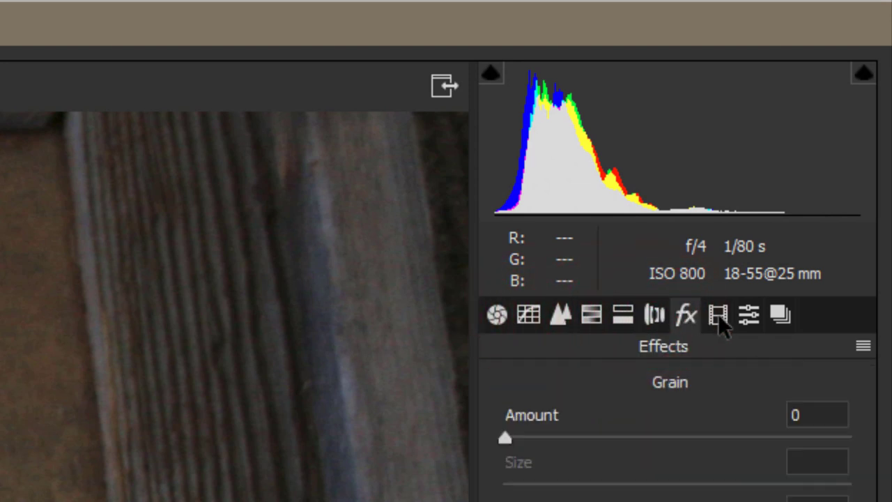
pyautogui.click(723, 315)
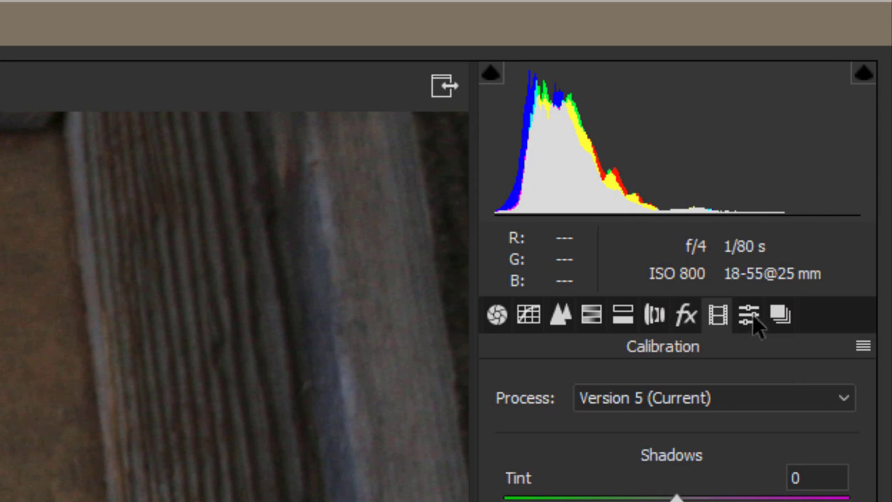
pyautogui.click(752, 314)
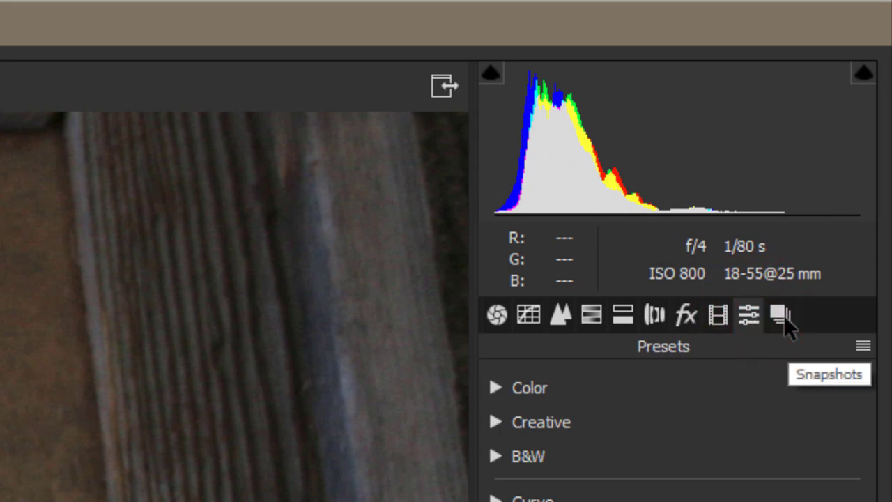
pyautogui.click(781, 315)
pyautogui.click(497, 315)
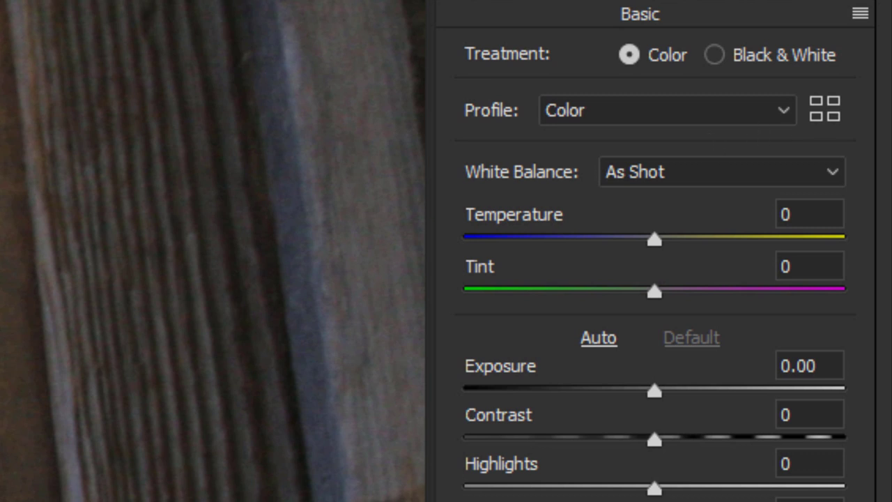
# Try the Monochrome profile on IMG_1333.JPG and restore the Color profile
pyautogui.click(782, 113)
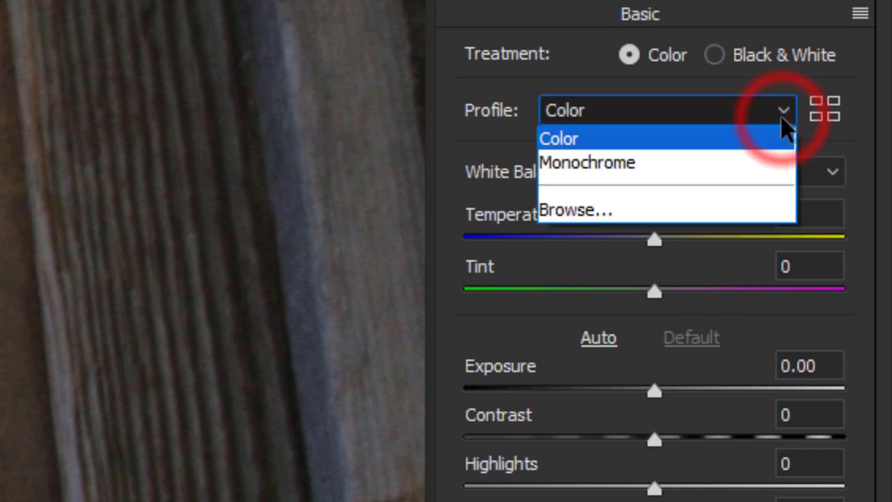
pyautogui.click(590, 164)
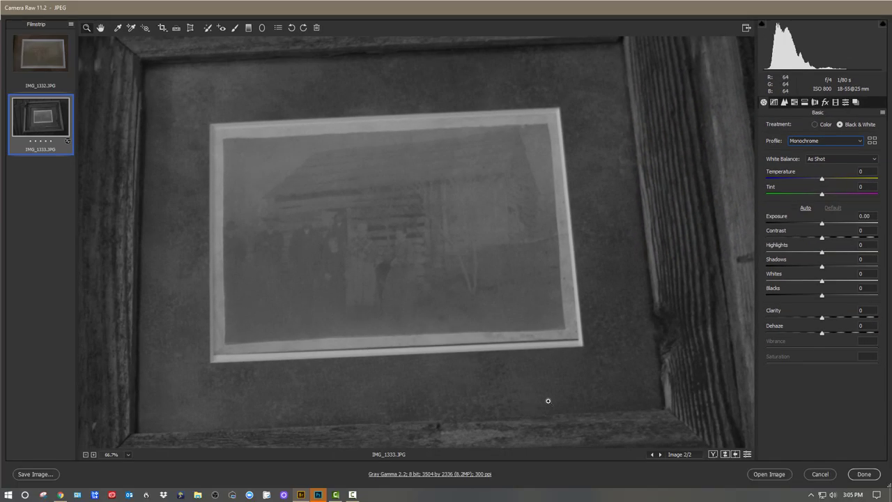
pyautogui.click(862, 143)
pyautogui.click(836, 150)
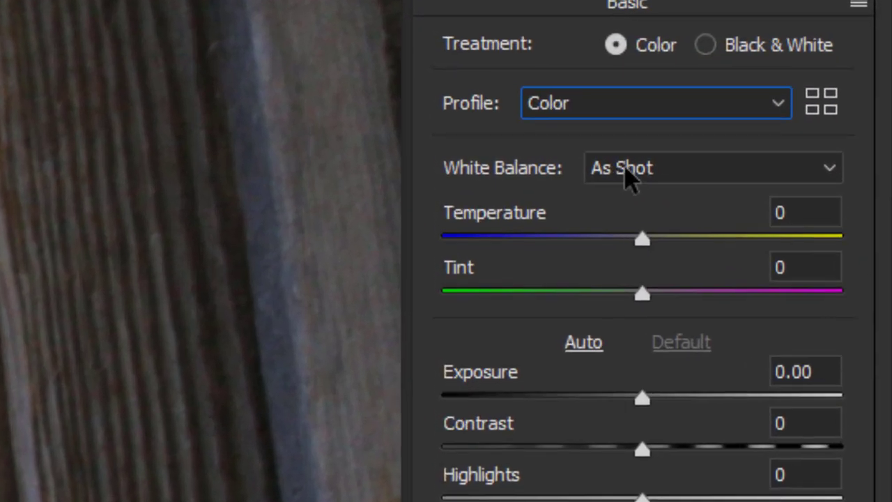
# Review the white balance options and set the photo's white balance to Auto
pyautogui.click(849, 166)
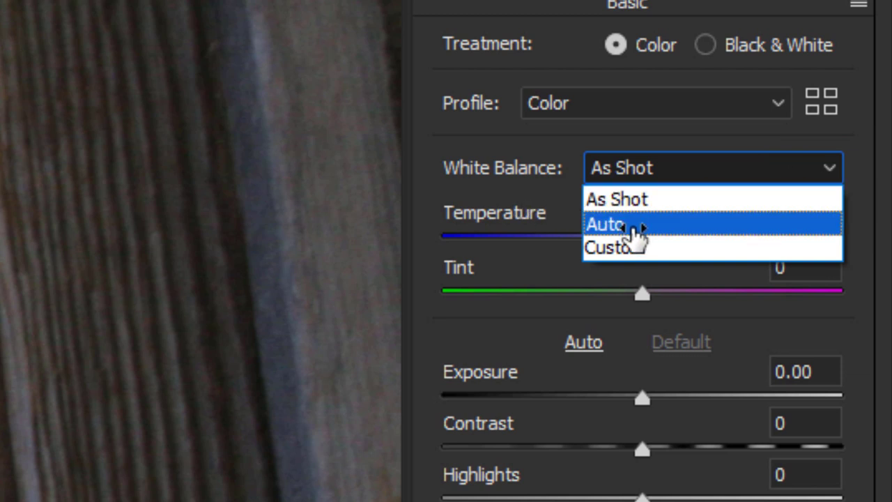
pyautogui.click(444, 139)
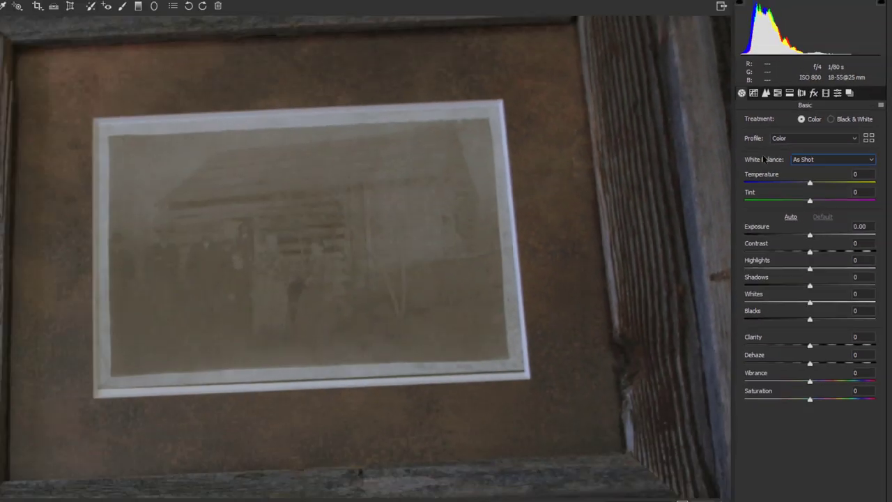
pyautogui.click(829, 159)
pyautogui.click(806, 177)
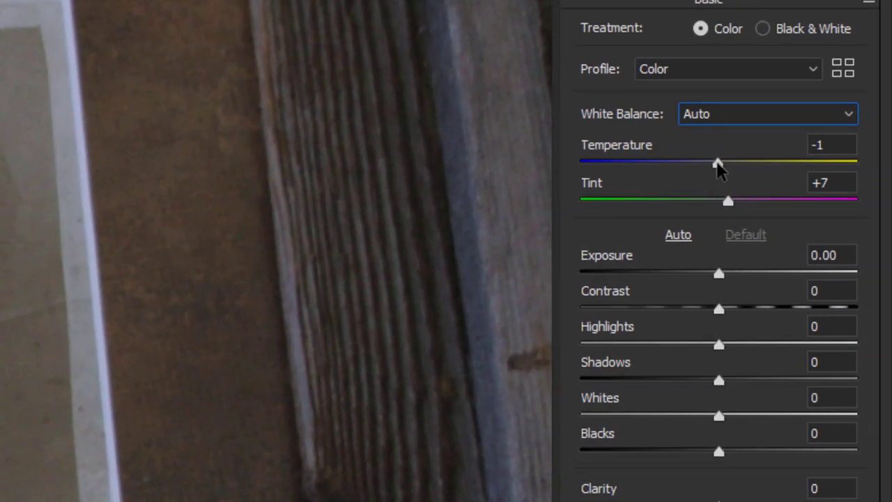
# Try a warmer temperature of +3, and set both Temperature and Tint to 0
pyautogui.moveTo(718, 165)
pyautogui.mouseDown()
pyautogui.moveTo(665, 175)
pyautogui.moveTo(771, 166)
pyautogui.moveTo(727, 162)
pyautogui.mouseUp()
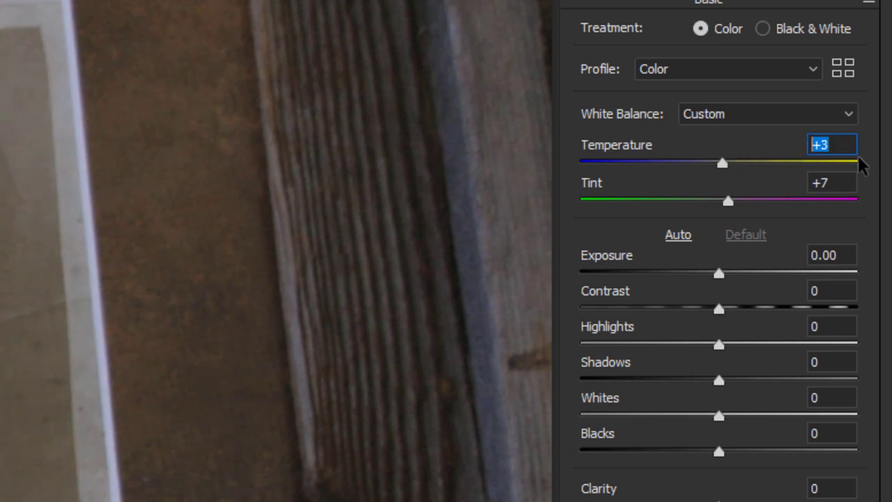
pyautogui.write('0')
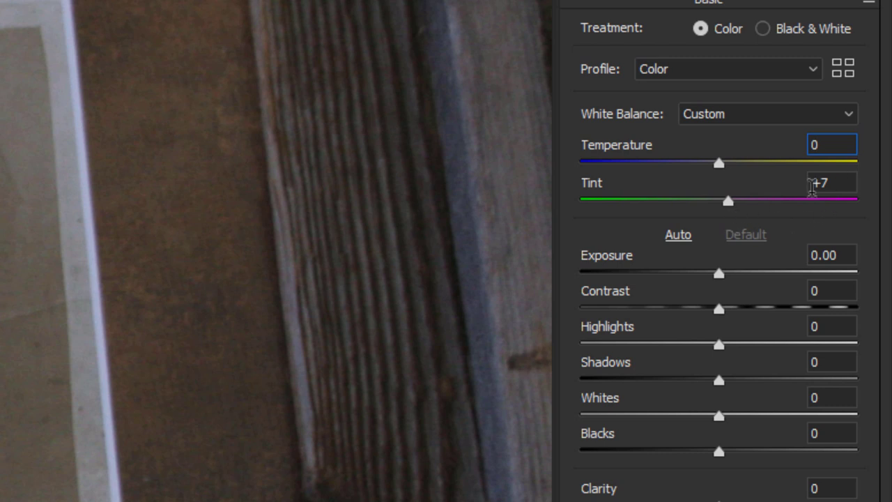
pyautogui.click(840, 183)
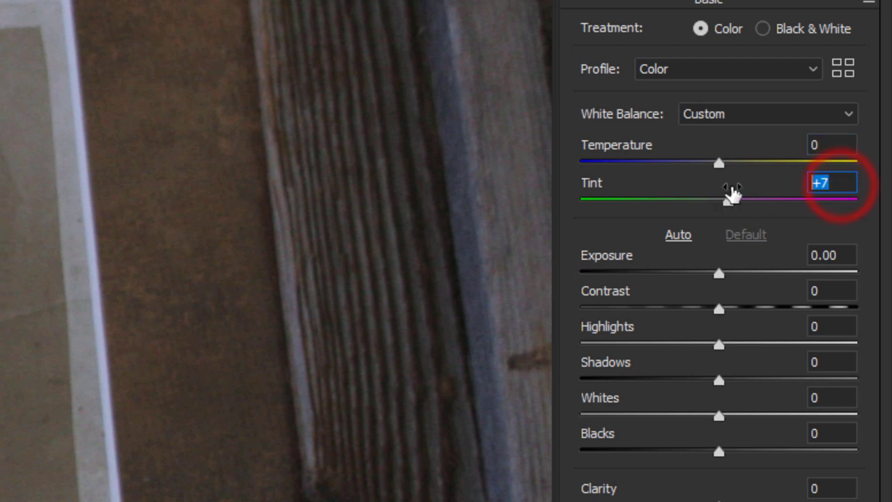
pyautogui.write('0')
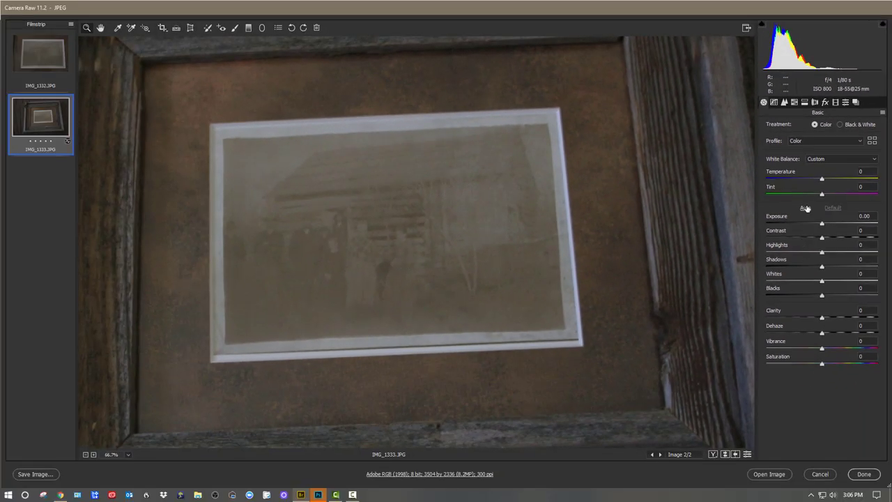
# Try the automatic tone adjustments on the photo and restore the default values
pyautogui.click(806, 209)
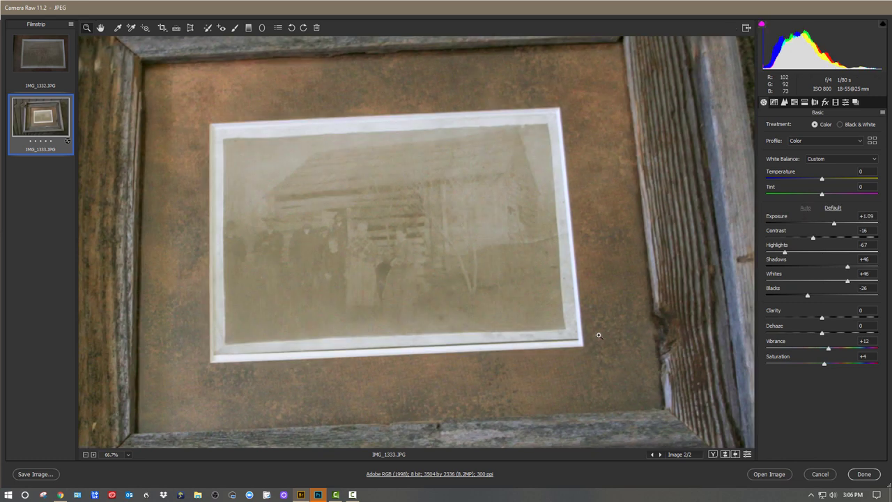
pyautogui.click(834, 208)
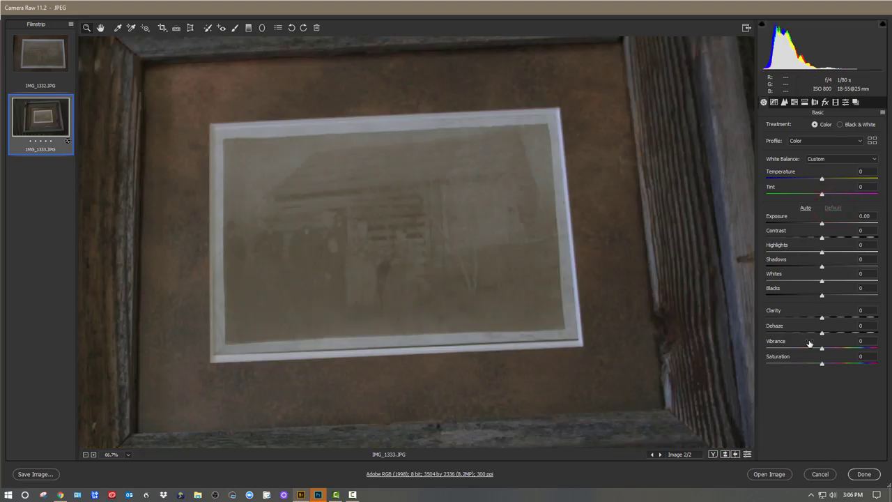
# Brighten the framed photo by raising its Exposure to +2.15
pyautogui.moveTo(822, 223)
pyautogui.mouseDown()
pyautogui.moveTo(833, 224)
pyautogui.moveTo(817, 228)
pyautogui.moveTo(835, 224)
pyautogui.mouseUp()
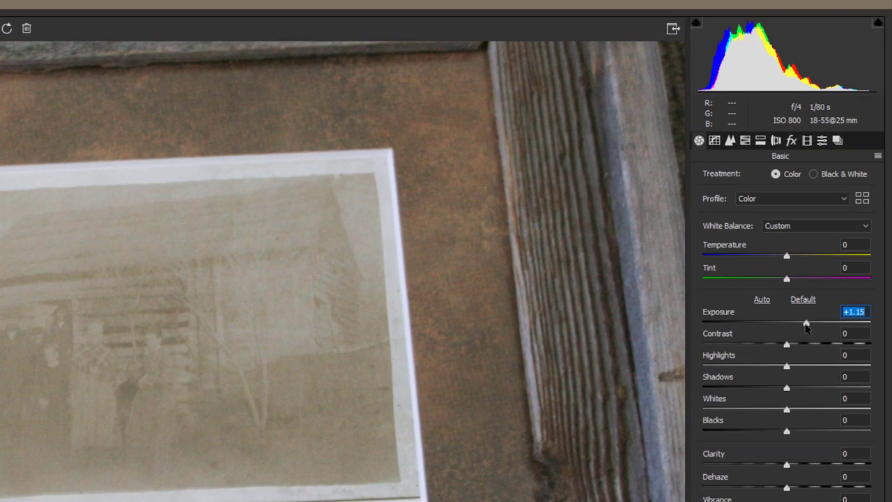
pyautogui.click(835, 223)
pyautogui.moveTo(806, 325); pyautogui.dragTo(823, 325)
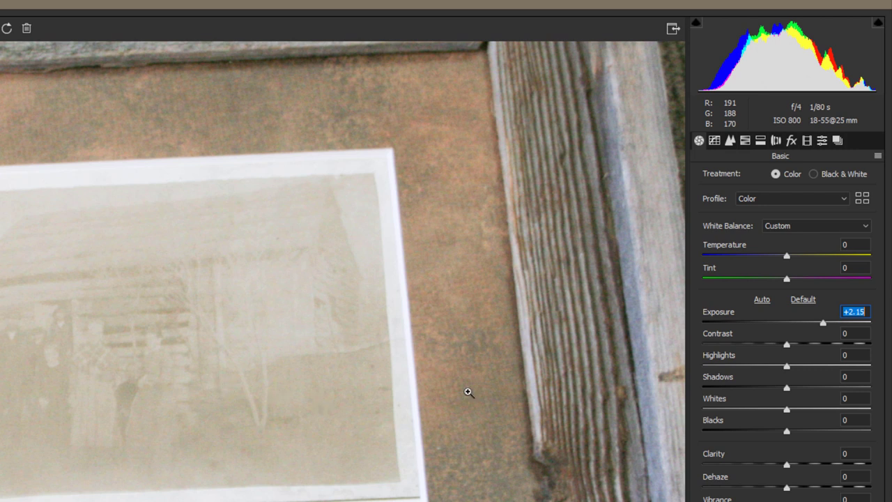
# Try deepening the framed photo's tones with Contrast +48, Highlights -74, Shadows -74, Whites -65 and Blacks -89
pyautogui.moveTo(787, 344); pyautogui.dragTo(827, 352)
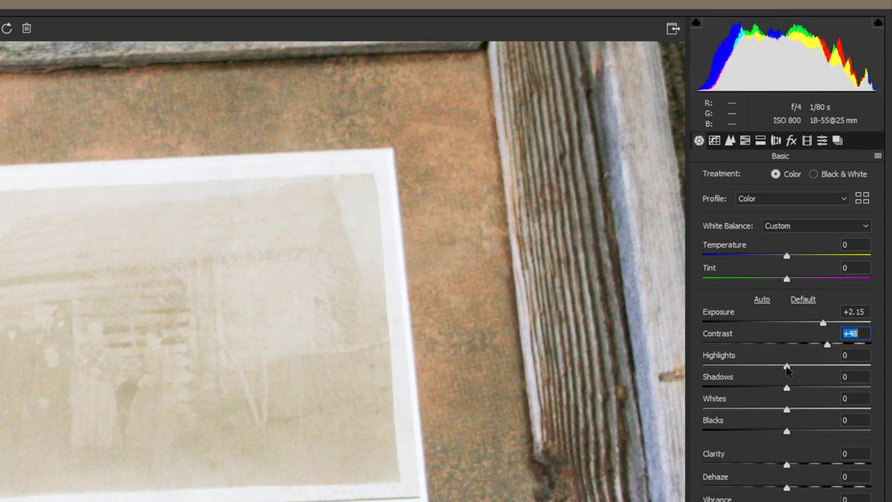
pyautogui.moveTo(788, 370); pyautogui.dragTo(727, 378)
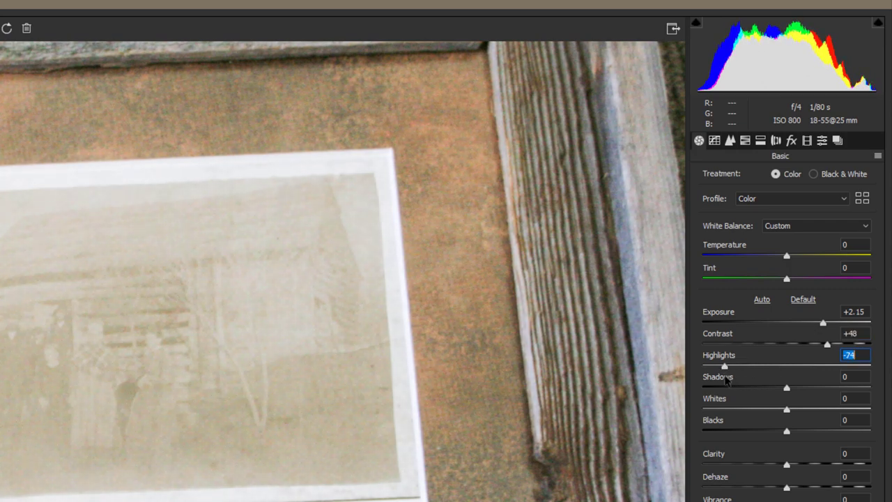
pyautogui.moveTo(786, 388); pyautogui.dragTo(725, 399)
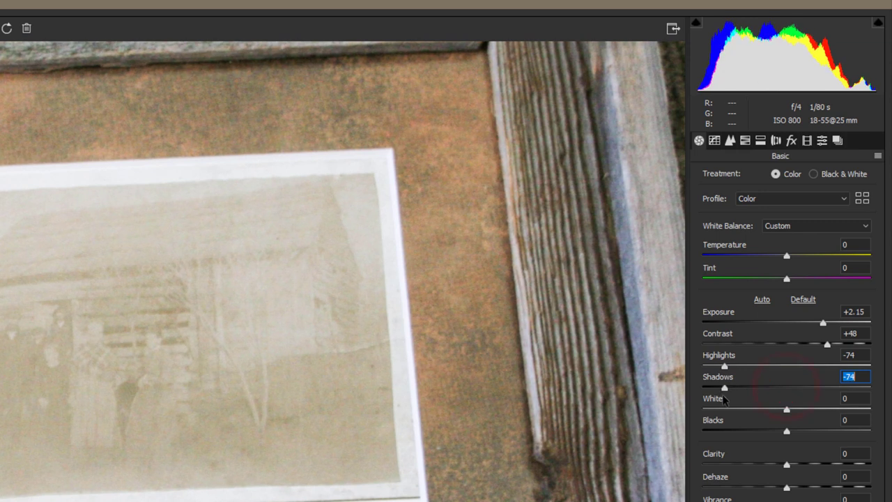
pyautogui.moveTo(786, 410); pyautogui.dragTo(732, 409)
pyautogui.moveTo(787, 430); pyautogui.dragTo(710, 446)
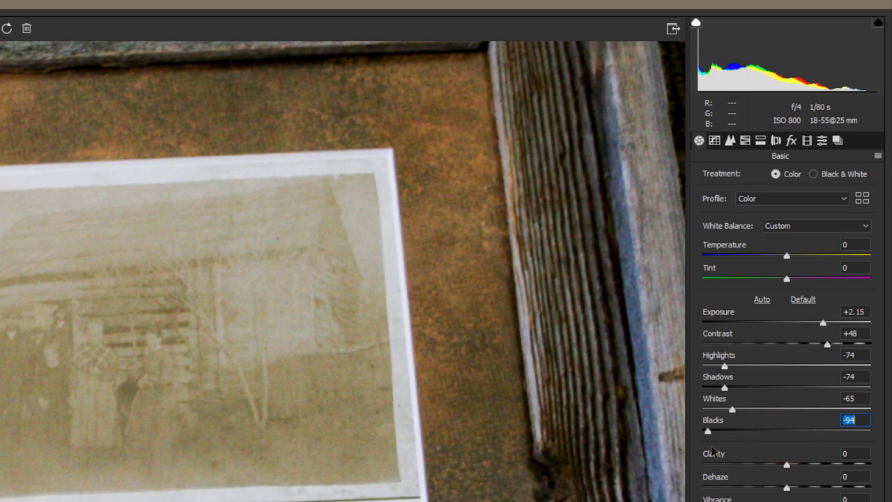
# Raise the photo's Clarity to +36 and restore the default exposure and tone values
pyautogui.moveTo(786, 465); pyautogui.dragTo(817, 464)
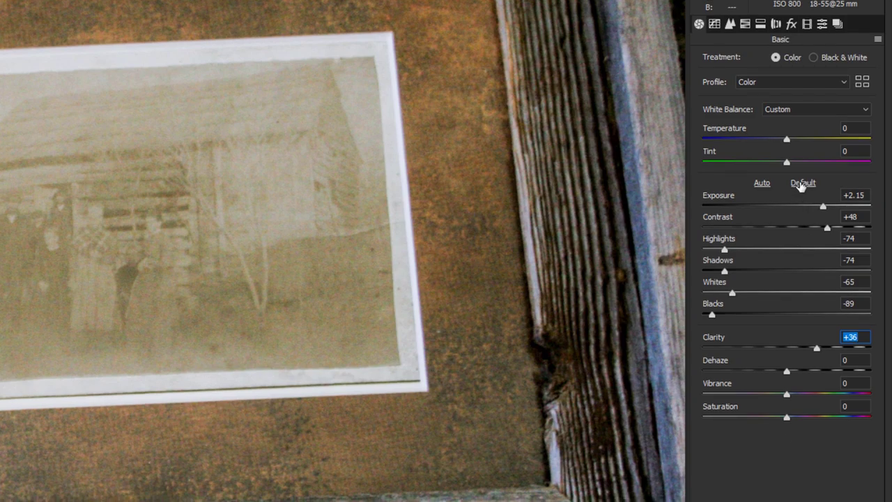
pyautogui.click(802, 183)
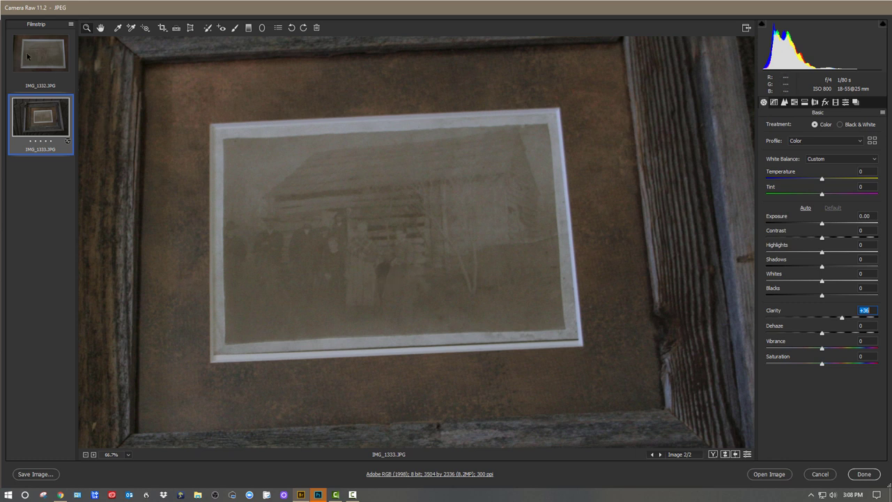
# Straighten IMG_1332.JPG with Guided Upright, drawing two vertical and two horizontal guides along the outer edges of the white mat
pyautogui.click(38, 58)
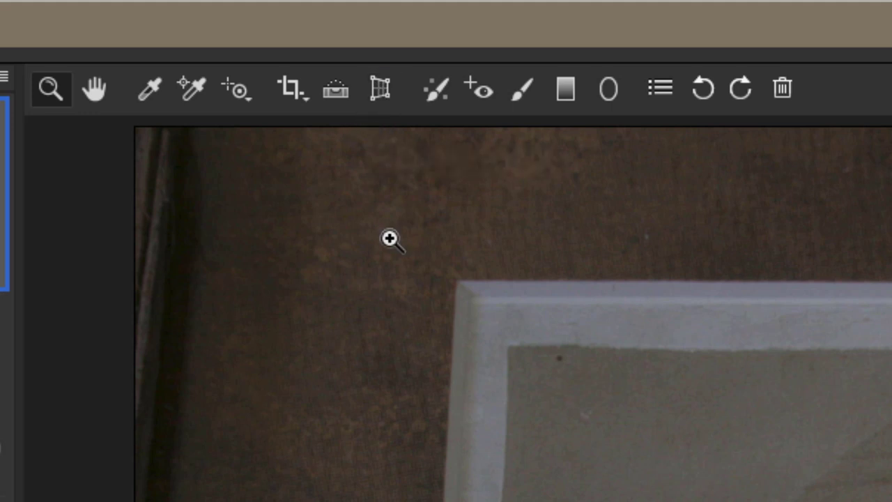
pyautogui.click(382, 90)
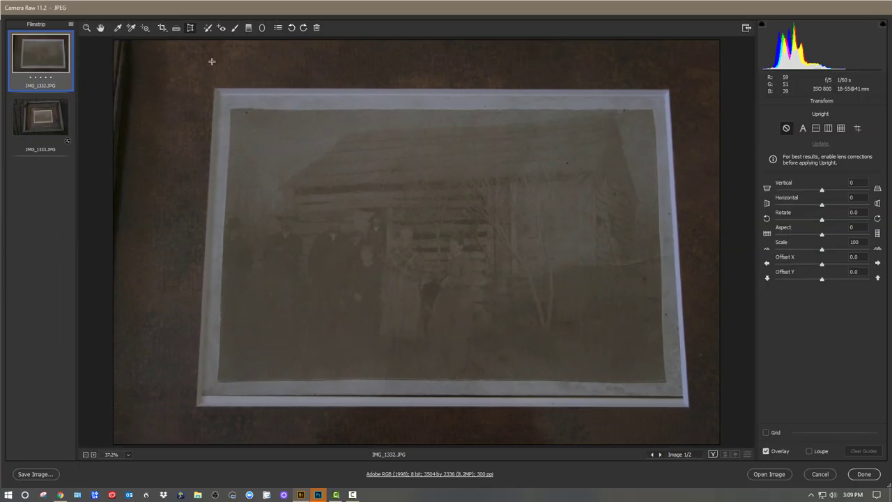
pyautogui.moveTo(212, 61)
pyautogui.mouseDown()
pyautogui.moveTo(200, 240)
pyautogui.moveTo(175, 405)
pyautogui.moveTo(190, 446)
pyautogui.mouseUp()
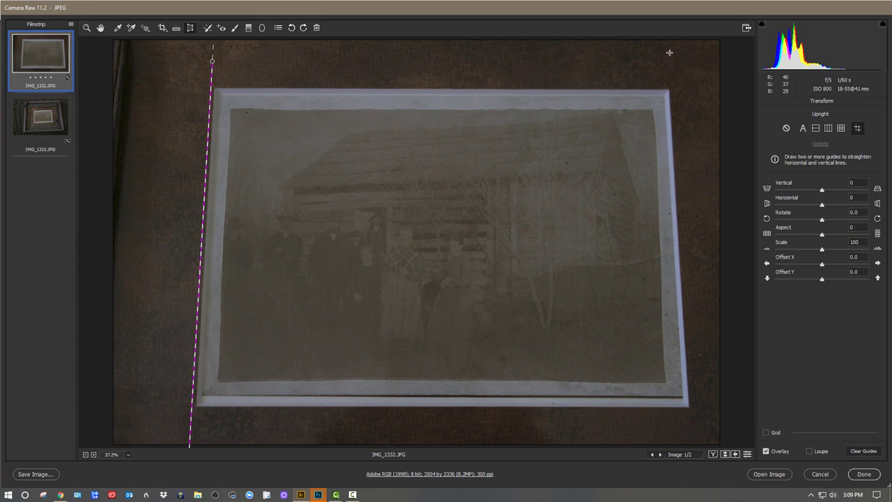
pyautogui.moveTo(670, 52); pyautogui.dragTo(695, 437)
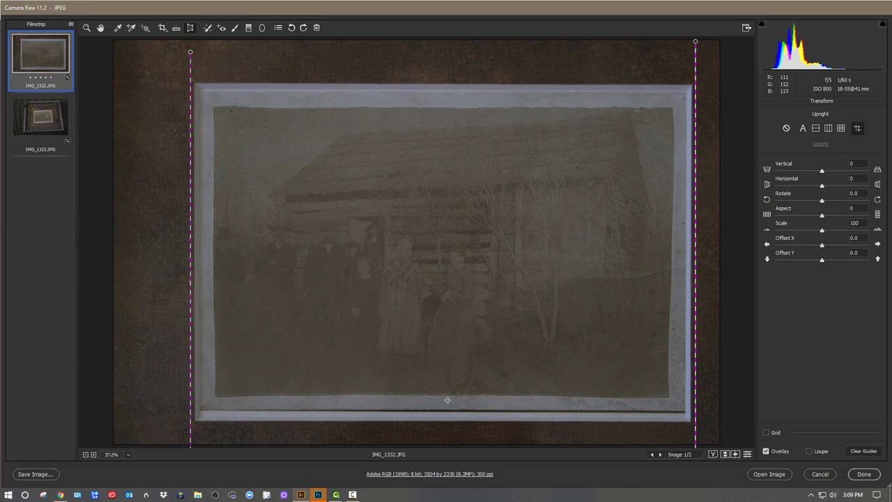
pyautogui.moveTo(166, 79); pyautogui.dragTo(746, 79)
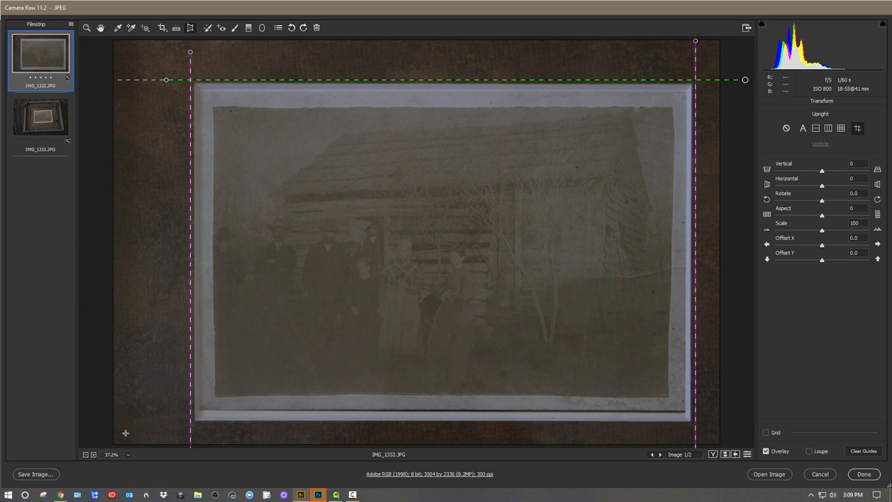
pyautogui.moveTo(147, 422); pyautogui.dragTo(745, 424)
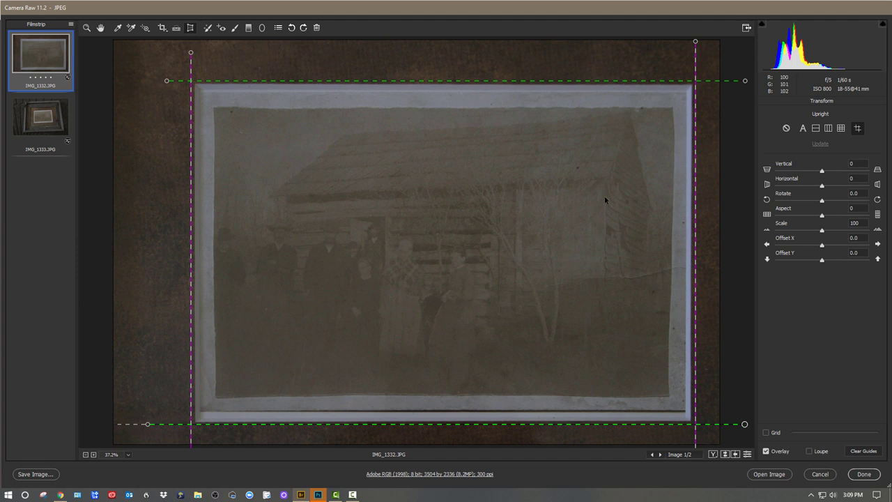
# Nudge the right vertical guide inward, pull in the lower ends of both vertical guides, and apply the transform
pyautogui.moveTo(695, 327); pyautogui.dragTo(694, 327)
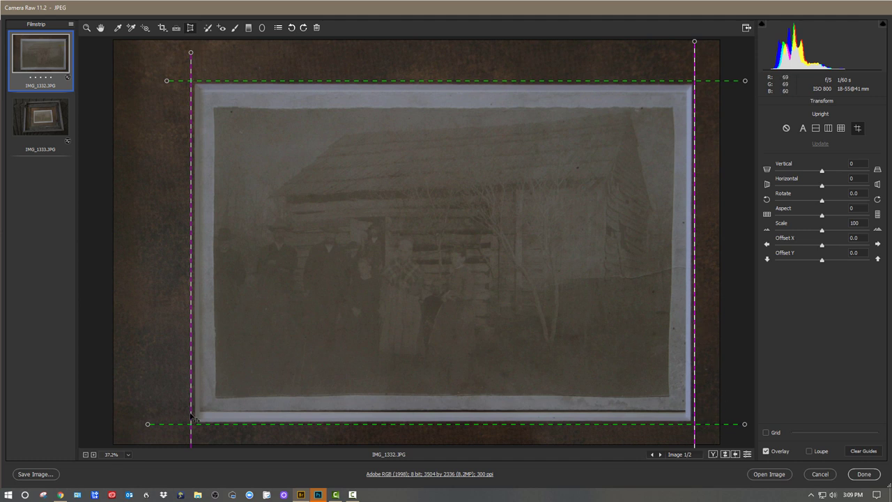
pyautogui.click(129, 455)
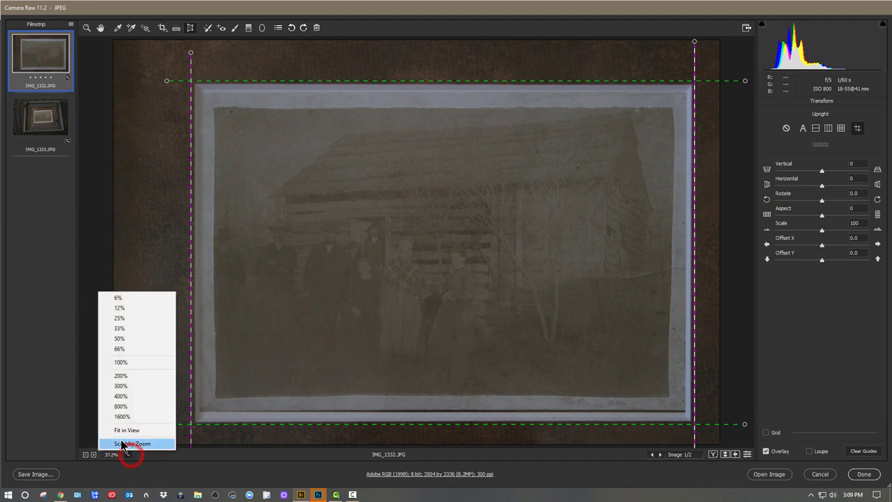
pyautogui.click(120, 444)
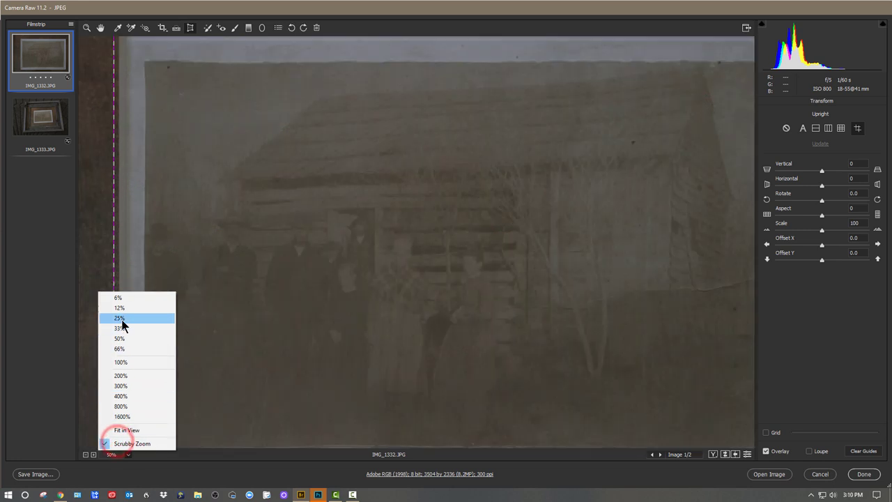
pyautogui.click(119, 307)
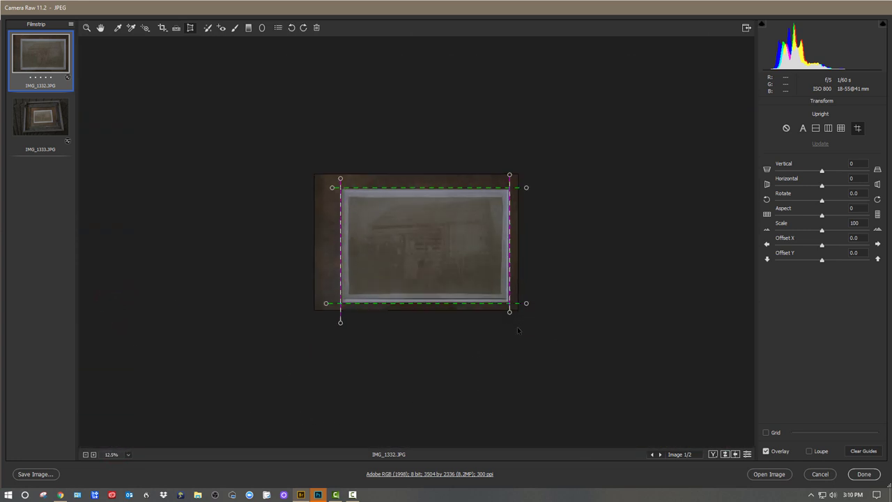
pyautogui.moveTo(510, 312); pyautogui.dragTo(510, 308)
pyautogui.moveTo(340, 322); pyautogui.dragTo(340, 305)
pyautogui.click(128, 455)
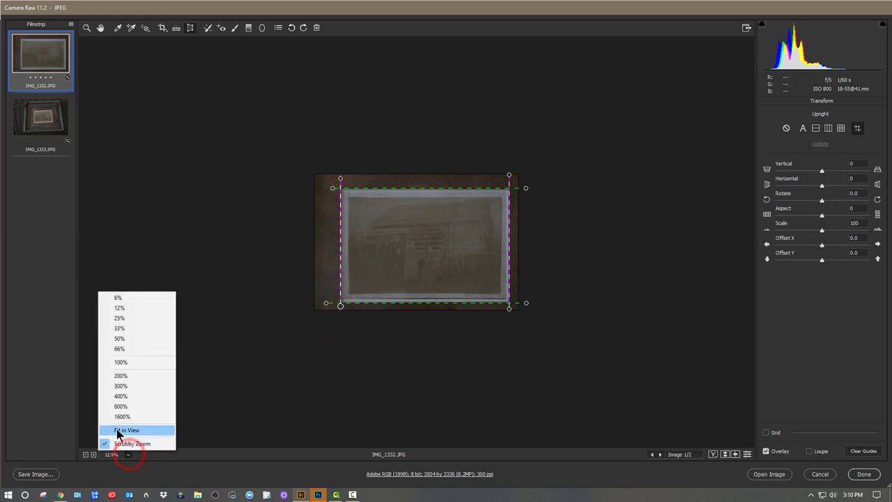
pyautogui.click(117, 430)
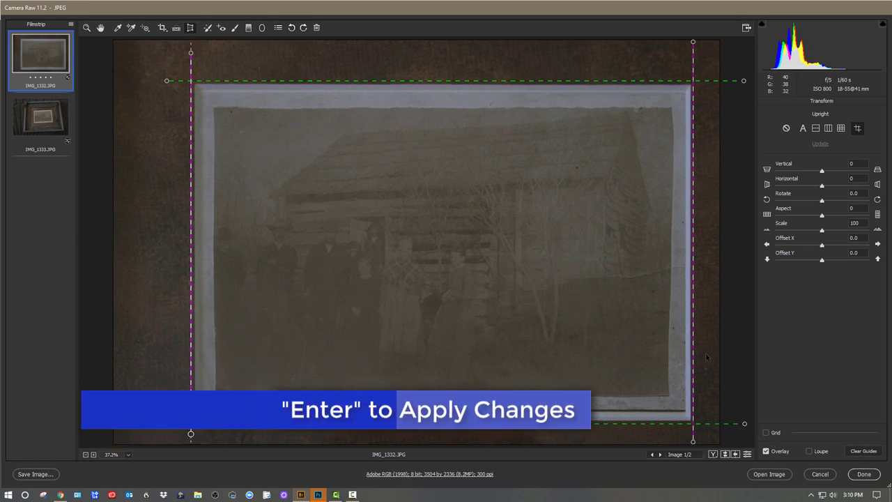
pyautogui.press('Return')
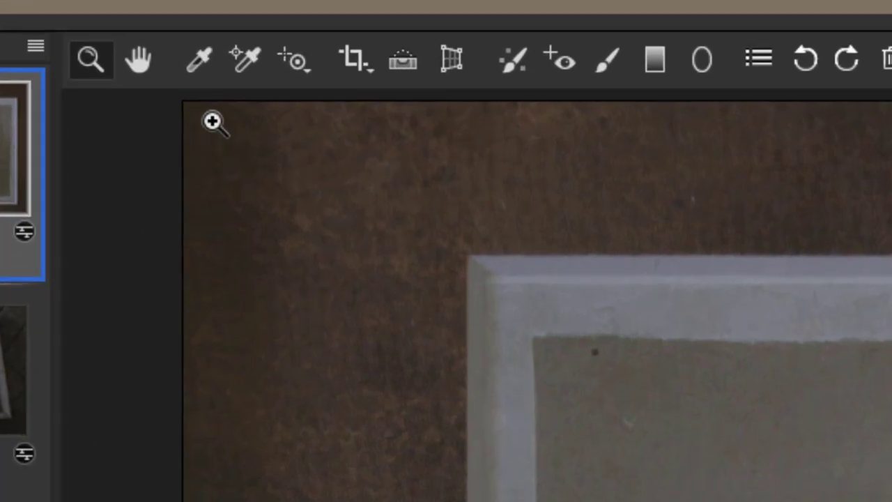
# Crop IMG_1332.JPG just outside the white mat, to about 2924 by 2011 pixels
pyautogui.click(370, 59)
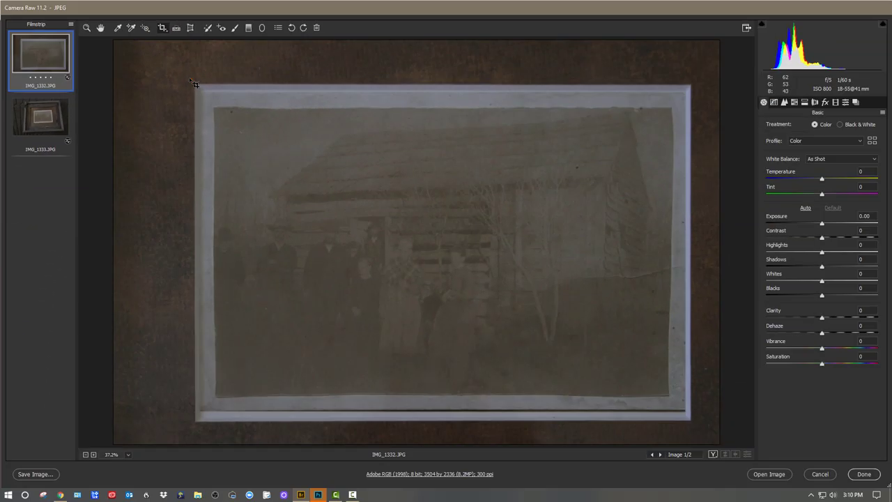
pyautogui.moveTo(319, 156); pyautogui.dragTo(695, 425)
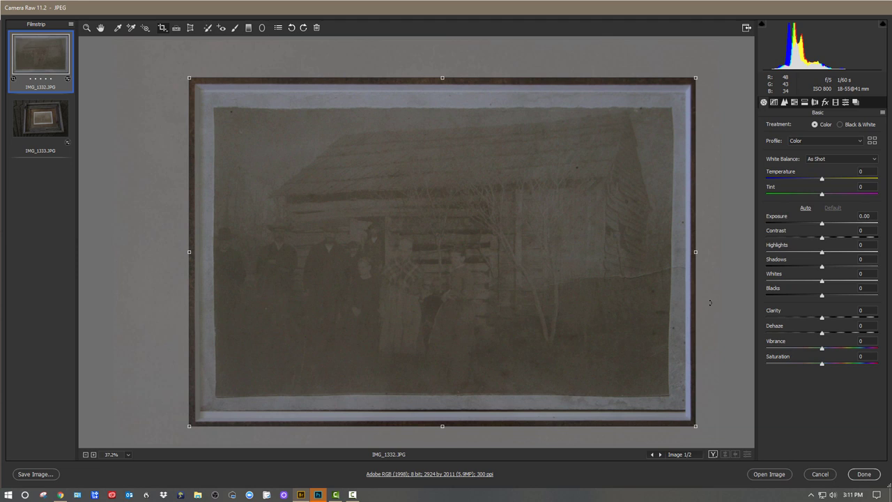
pyautogui.press('Return')
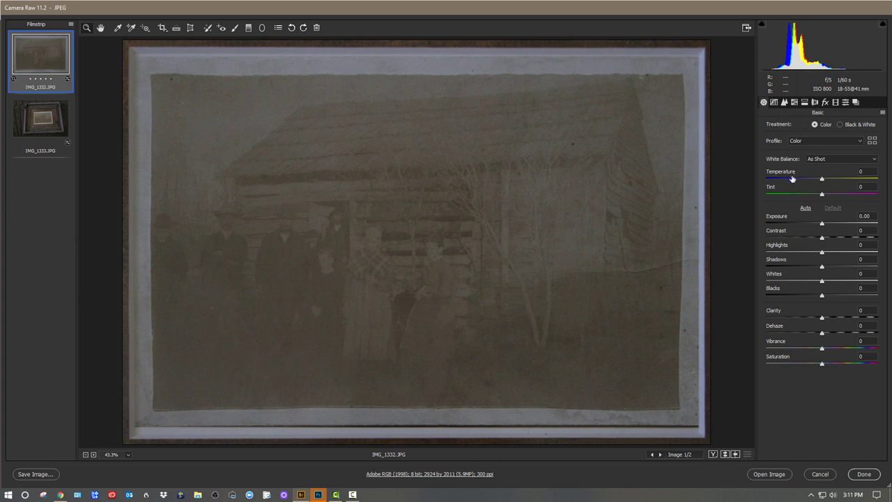
# Try the Black & White treatment on the cropped photo and return it to Color
pyautogui.click(87, 28)
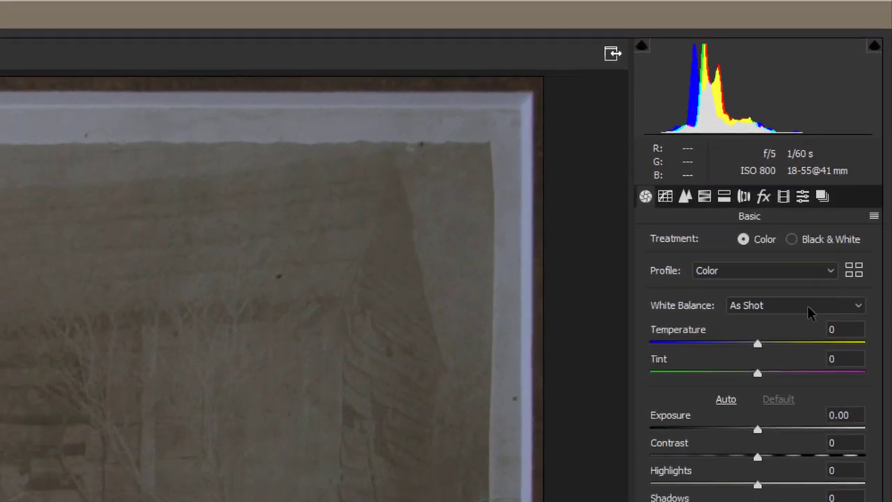
pyautogui.click(785, 257)
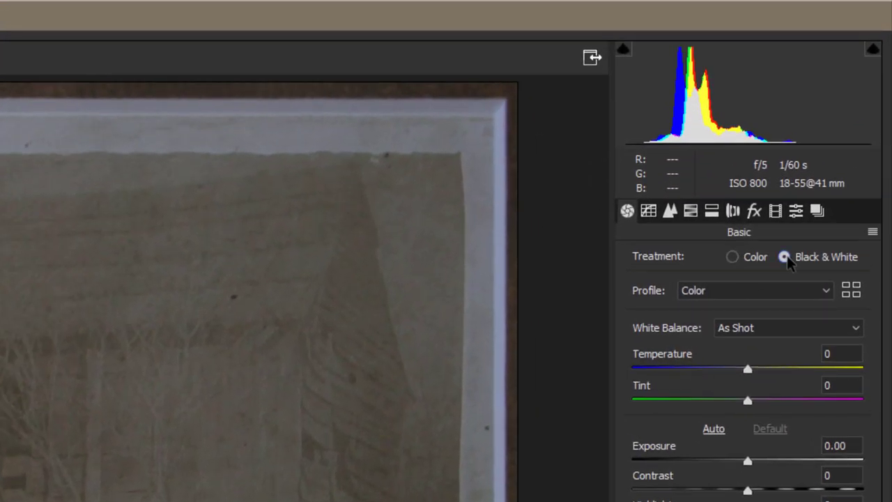
pyautogui.click(732, 256)
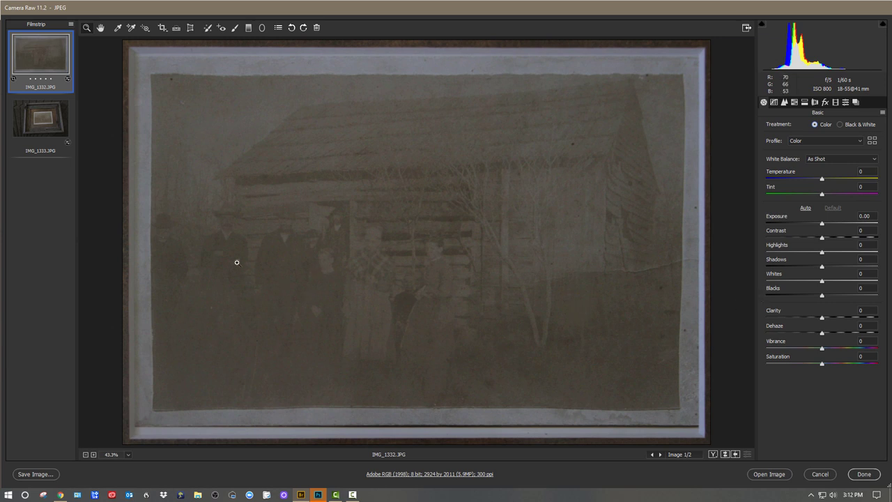
# Examine the faded faces and clothing of the people in front of the cabin at 200% and 300% magnification
pyautogui.click(305, 244)
pyautogui.click(365, 244)
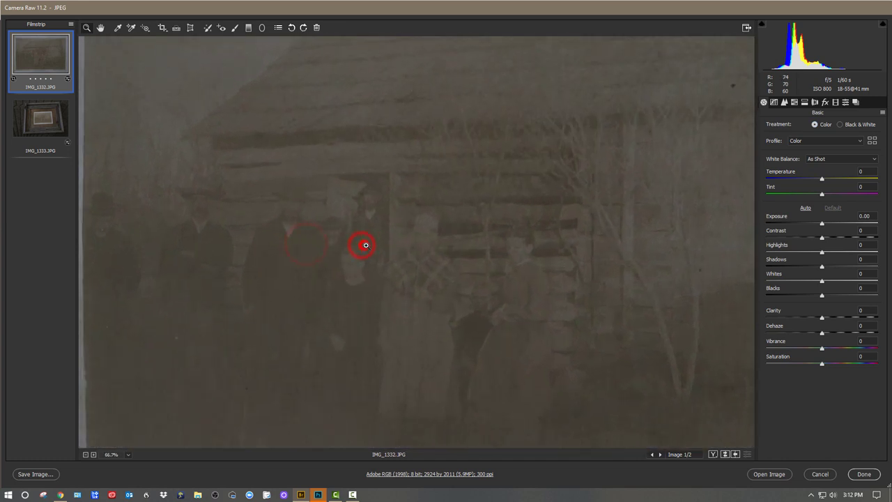
pyautogui.click(378, 249)
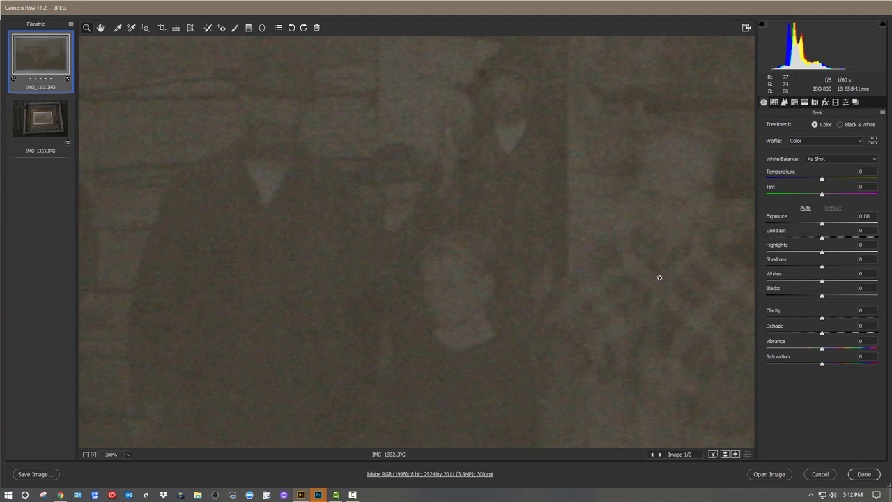
pyautogui.moveTo(660, 276); pyautogui.dragTo(349, 270)
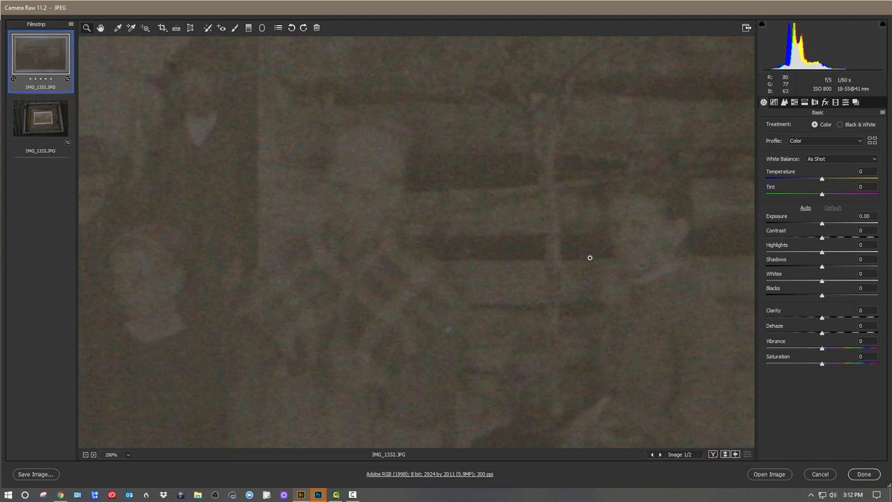
pyautogui.moveTo(613, 367); pyautogui.dragTo(667, 302)
pyautogui.moveTo(446, 246); pyautogui.dragTo(574, 342)
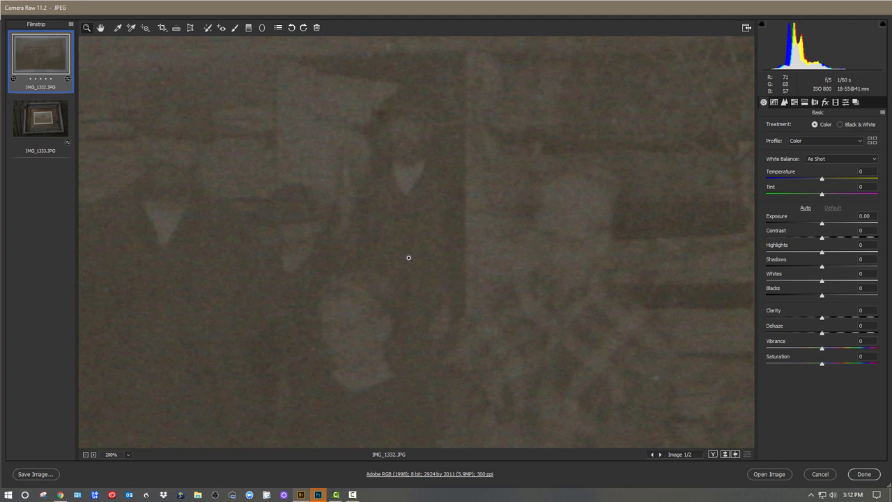
pyautogui.moveTo(387, 249); pyautogui.dragTo(623, 249)
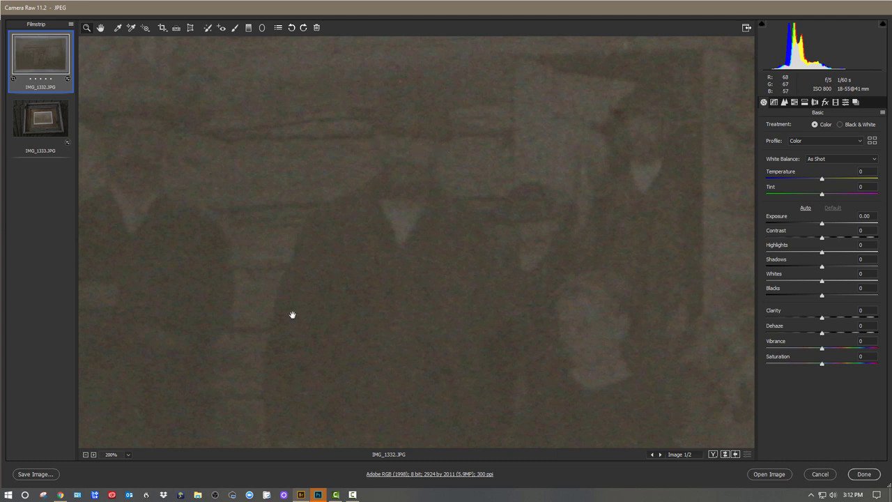
pyautogui.moveTo(292, 315); pyautogui.dragTo(526, 313)
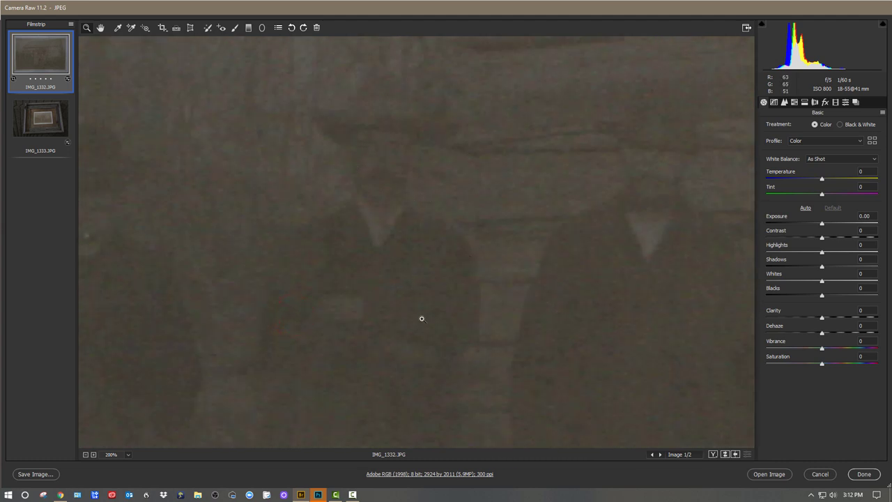
pyautogui.moveTo(324, 292); pyautogui.dragTo(506, 290)
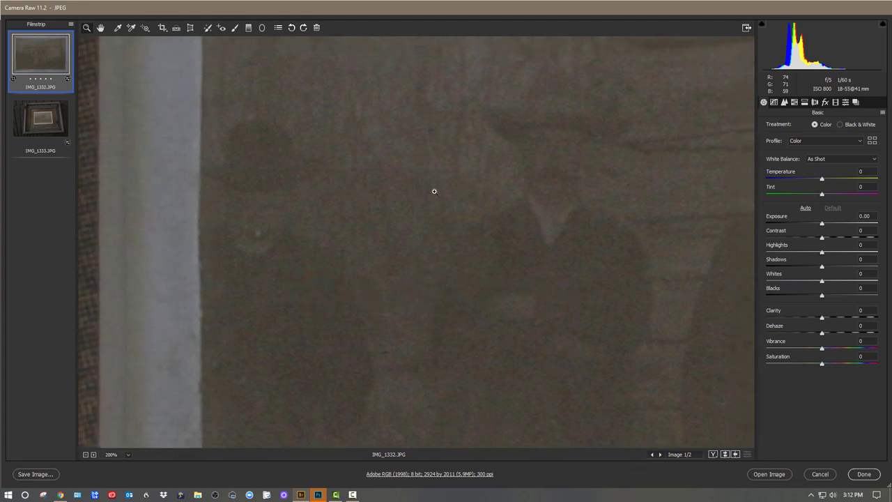
pyautogui.moveTo(641, 325); pyautogui.dragTo(418, 299)
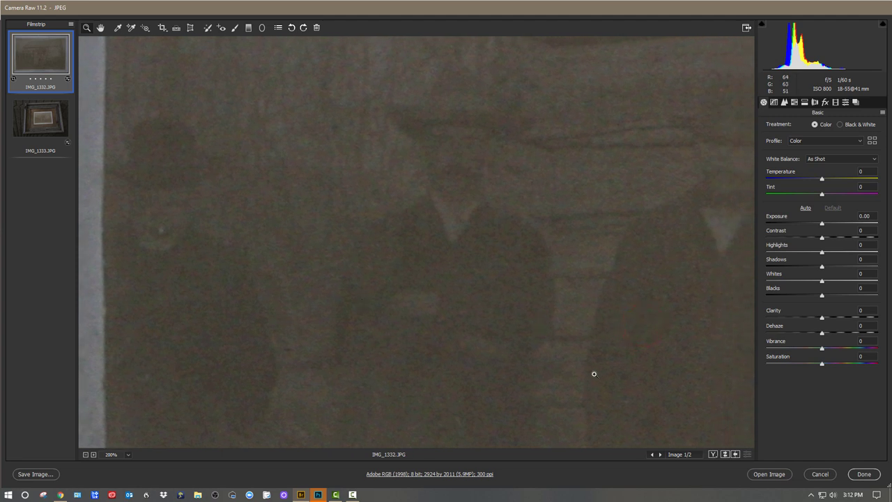
pyautogui.moveTo(669, 347); pyautogui.dragTo(261, 305)
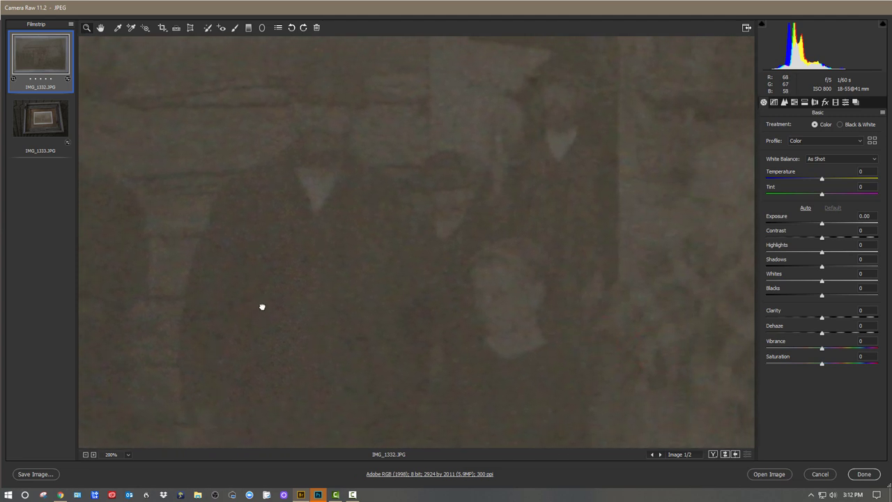
pyautogui.hotkey('ctrl', '+')
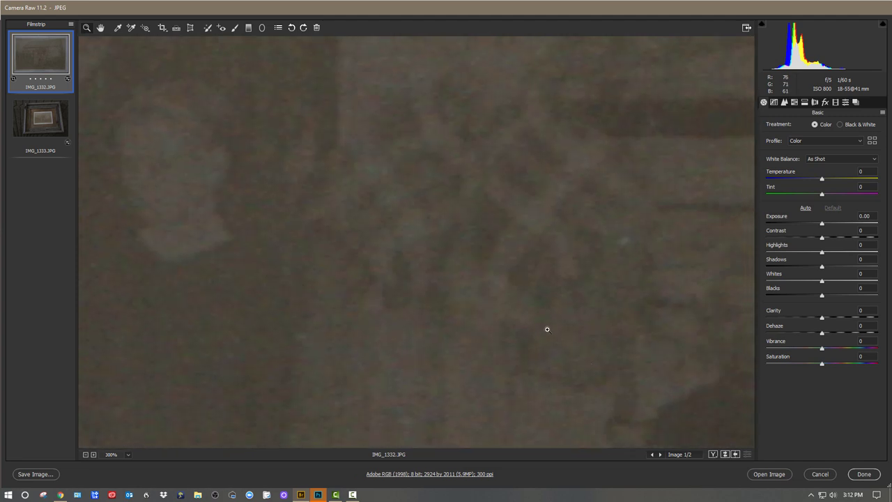
# Survey the faded people and cabin front by panning and changing the magnification between the close detail and the wider group
pyautogui.moveTo(453, 304); pyautogui.dragTo(416, 285)
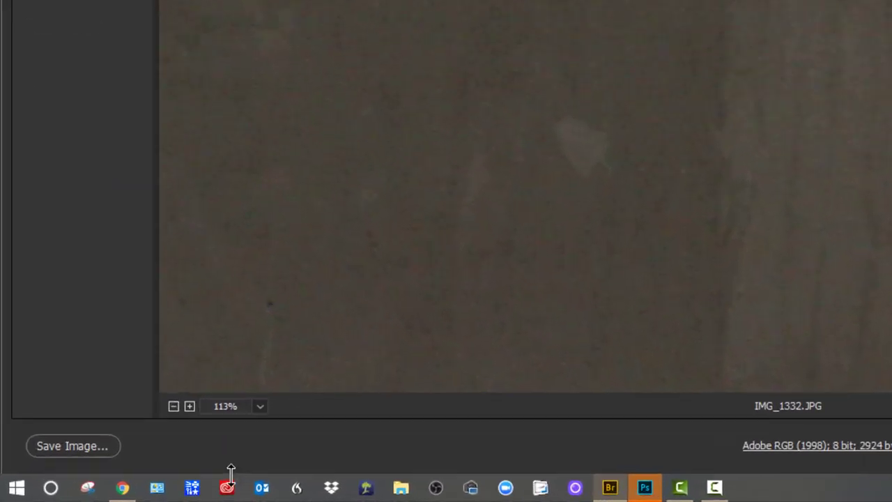
pyautogui.click(260, 405)
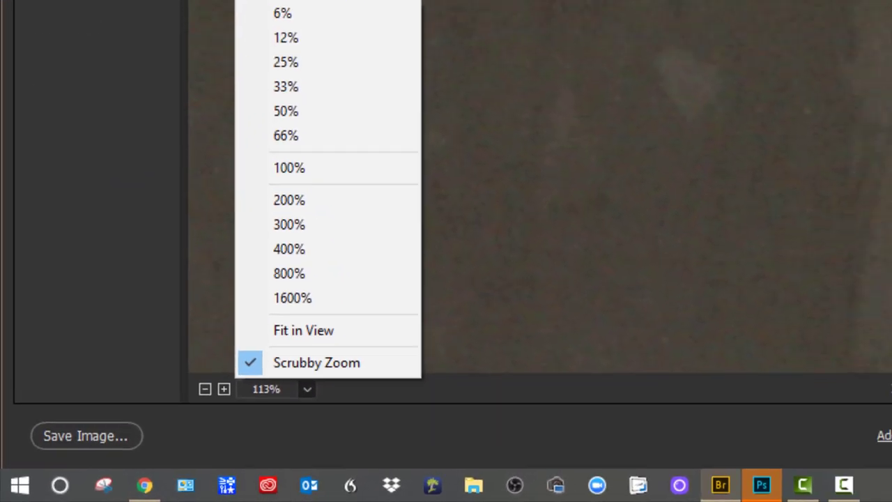
pyautogui.click(512, 264)
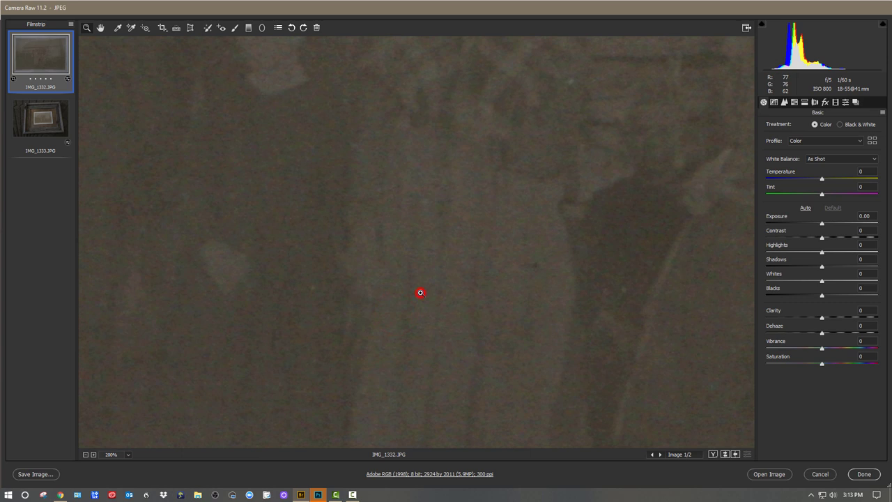
pyautogui.moveTo(421, 292)
pyautogui.mouseDown()
pyautogui.moveTo(384, 300)
pyautogui.moveTo(414, 305)
pyautogui.mouseUp()
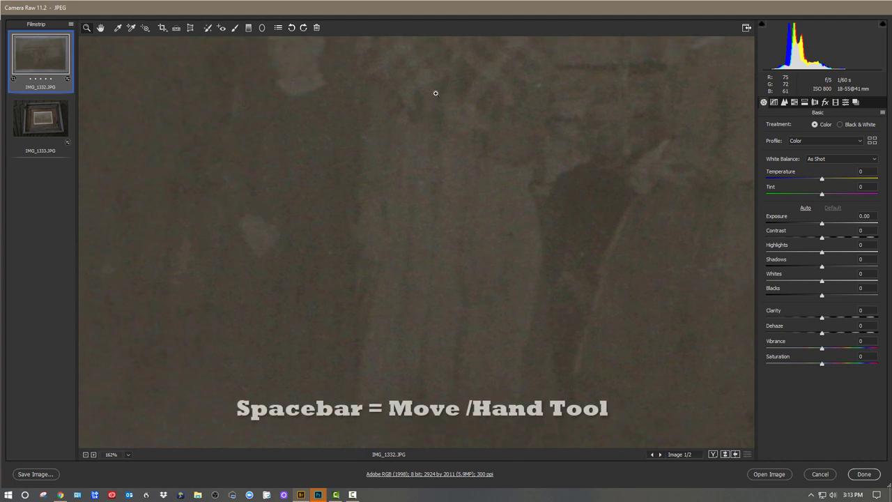
pyautogui.moveTo(440, 87); pyautogui.dragTo(430, 313)
pyautogui.moveTo(456, 236); pyautogui.dragTo(462, 271)
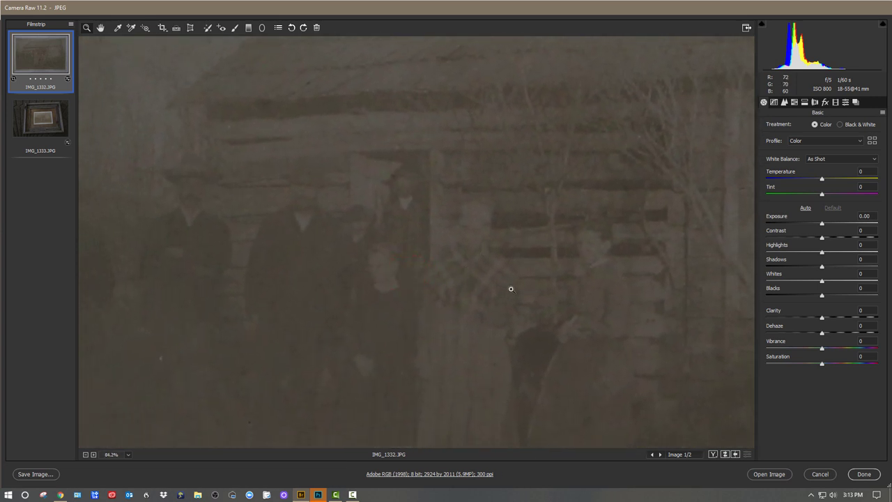
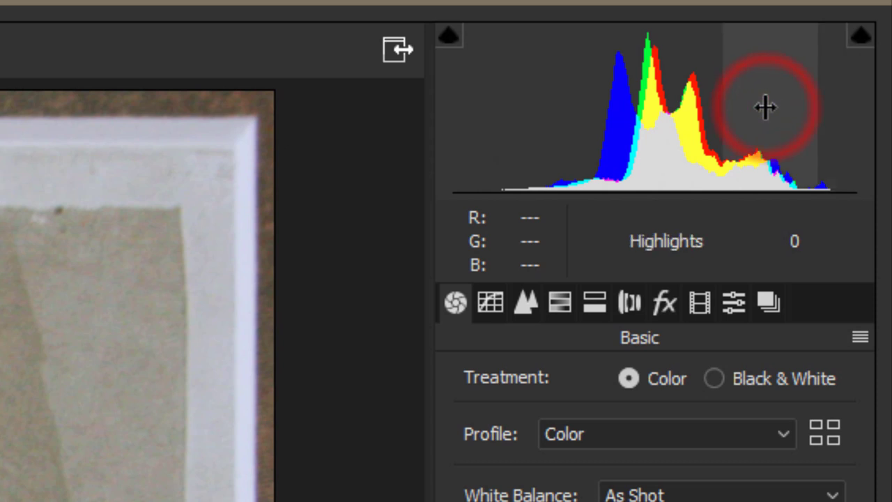
# Try Highlights at +2 and Shadows at -4 and +4, and reset the tone adjustments to their defaults
pyautogui.moveTo(765, 107)
pyautogui.mouseDown()
pyautogui.moveTo(774, 107)
pyautogui.moveTo(747, 106)
pyautogui.moveTo(816, 106)
pyautogui.moveTo(751, 107)
pyautogui.moveTo(814, 107)
pyautogui.moveTo(769, 107)
pyautogui.mouseUp()
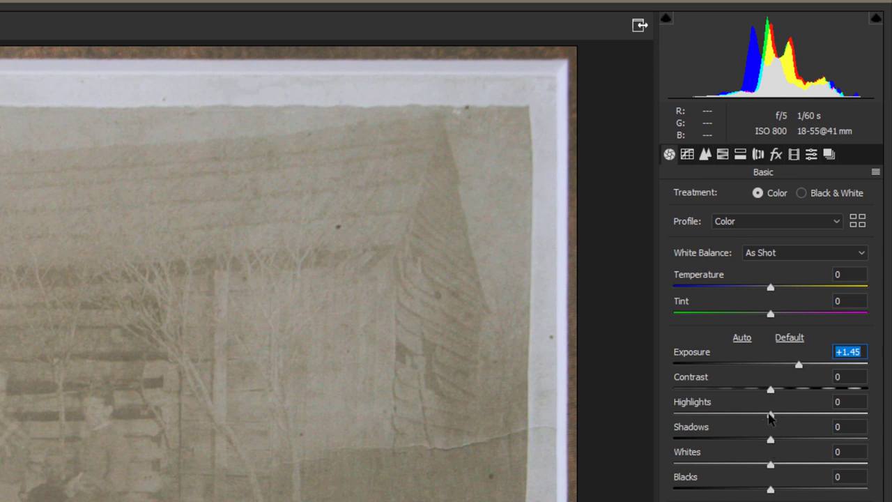
pyautogui.moveTo(771, 416); pyautogui.dragTo(767, 440)
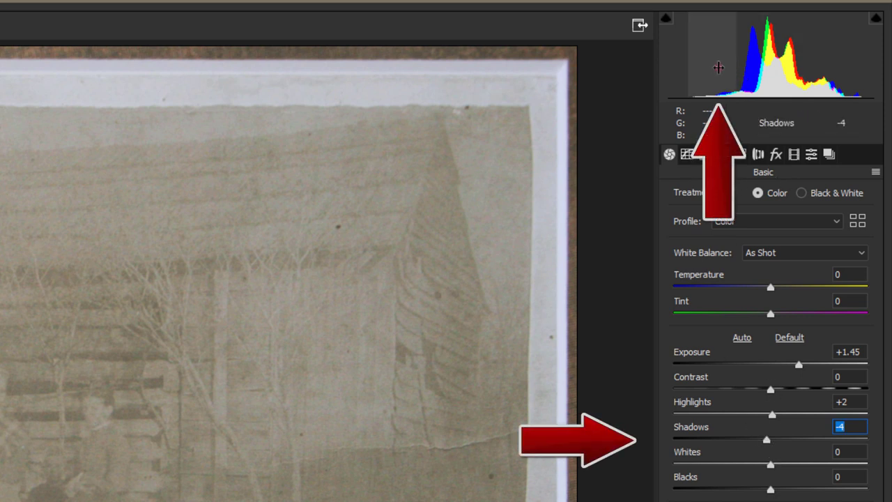
pyautogui.moveTo(718, 68); pyautogui.dragTo(742, 68)
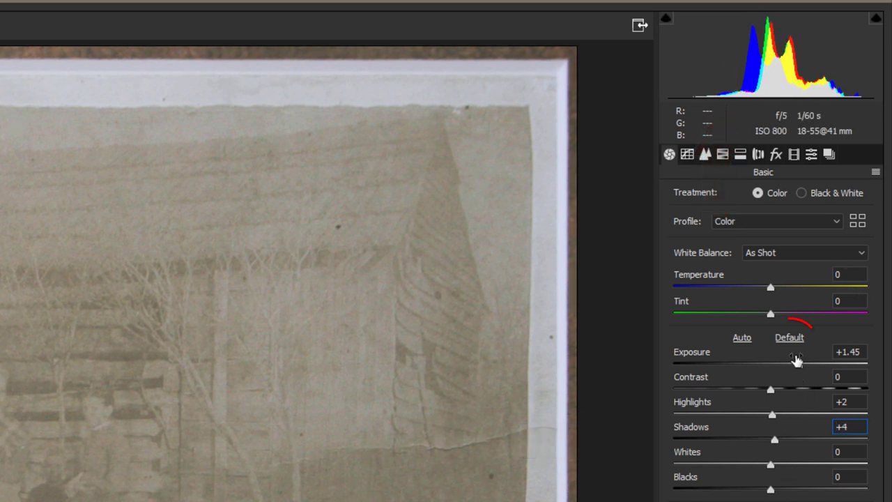
pyautogui.click(790, 337)
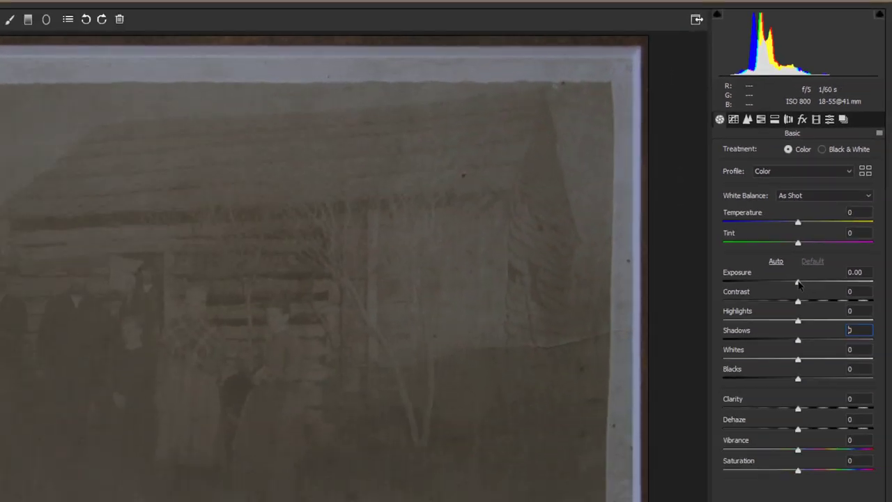
# Brighten the photo with Exposure at +1.60 and set Contrast to +100
pyautogui.moveTo(798, 283); pyautogui.dragTo(822, 283)
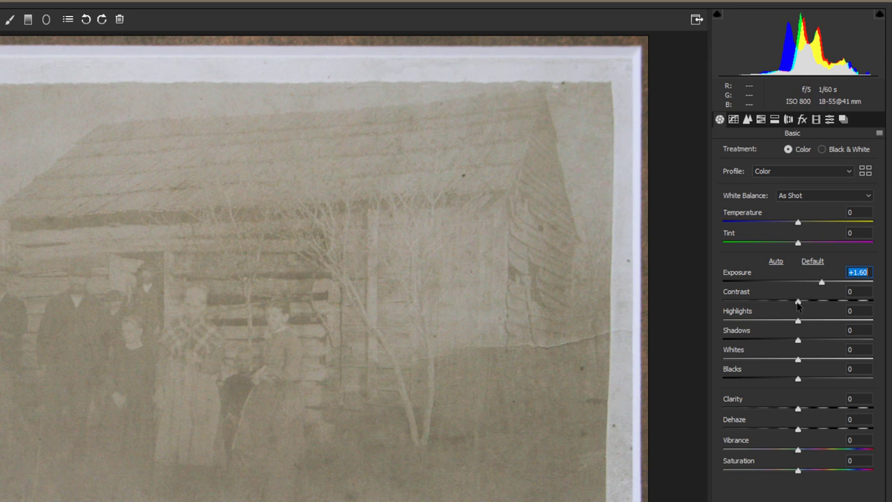
pyautogui.click(798, 304)
pyautogui.moveTo(799, 305); pyautogui.dragTo(881, 303)
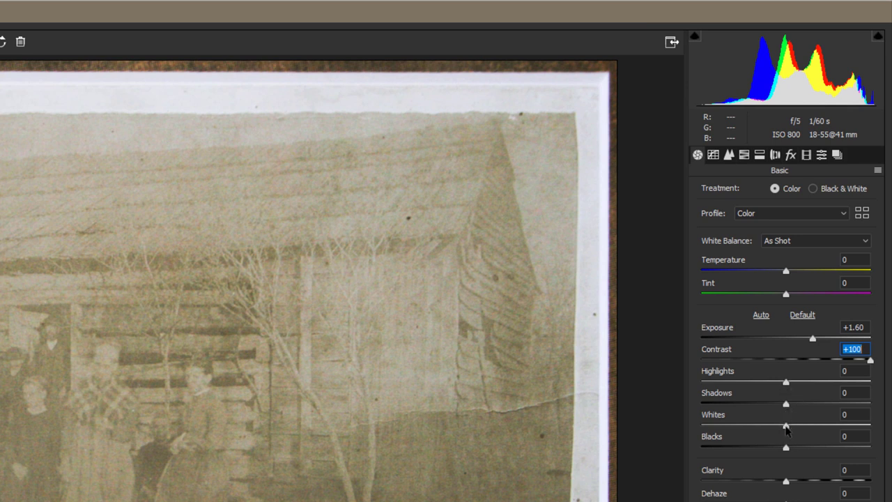
# Set Whites to +23 and raise Highlights to +44
pyautogui.moveTo(786, 426); pyautogui.dragTo(807, 430)
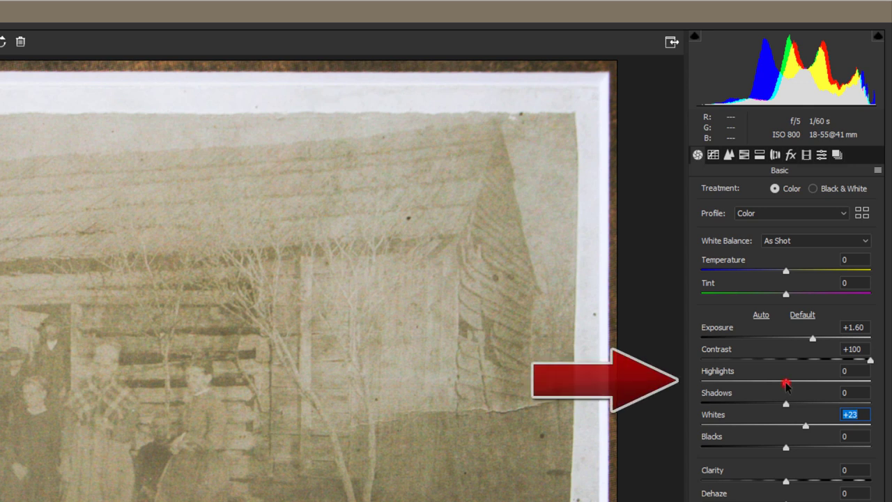
pyautogui.moveTo(787, 384); pyautogui.dragTo(812, 390)
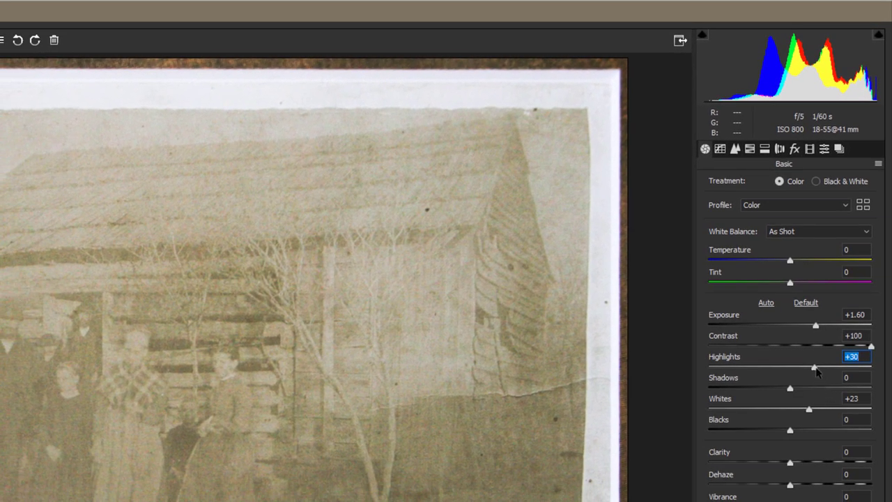
pyautogui.moveTo(813, 368); pyautogui.dragTo(826, 370)
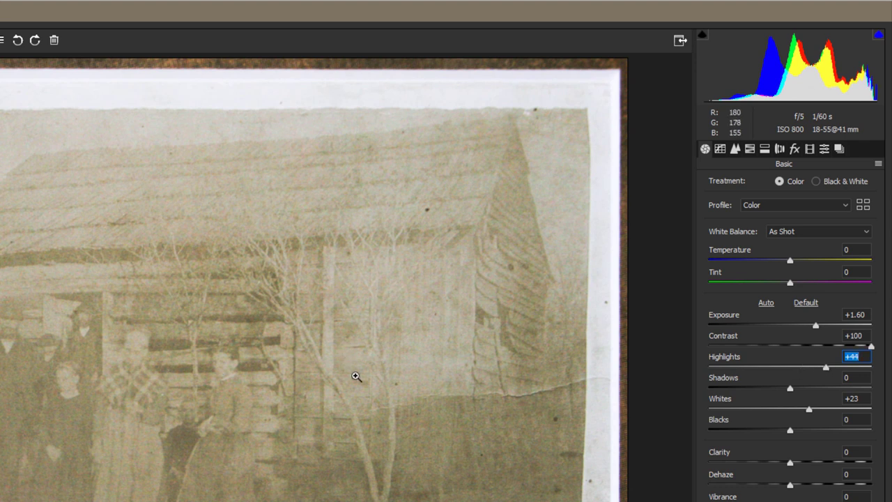
# Examine the cabin wall, trees and people up close for detail and return to the full photo
pyautogui.click(397, 323)
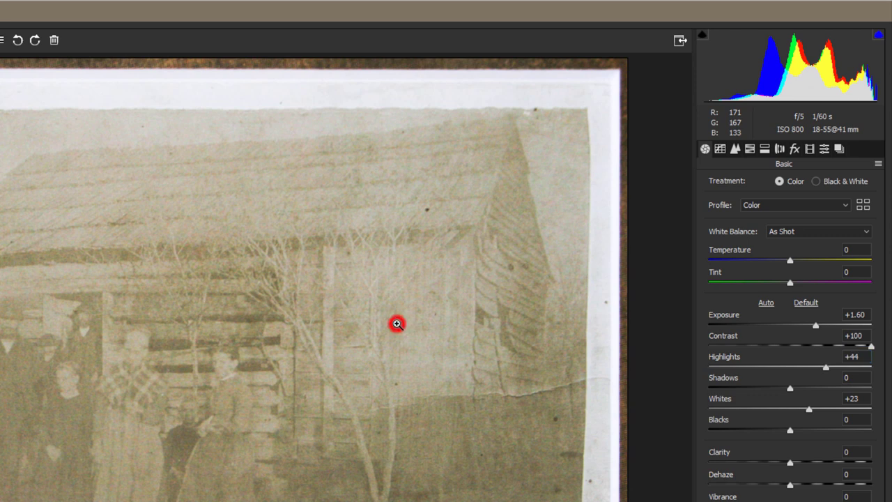
pyautogui.click(439, 354)
pyautogui.click(379, 374)
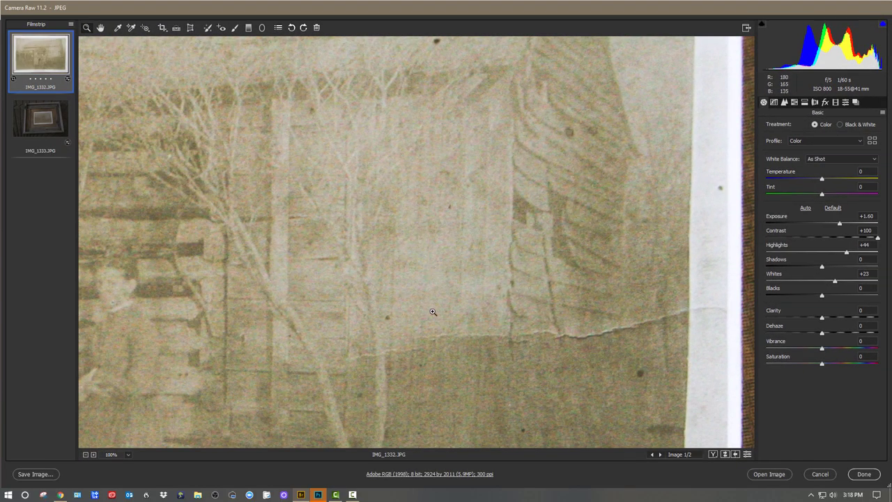
pyautogui.moveTo(317, 354); pyautogui.dragTo(299, 357)
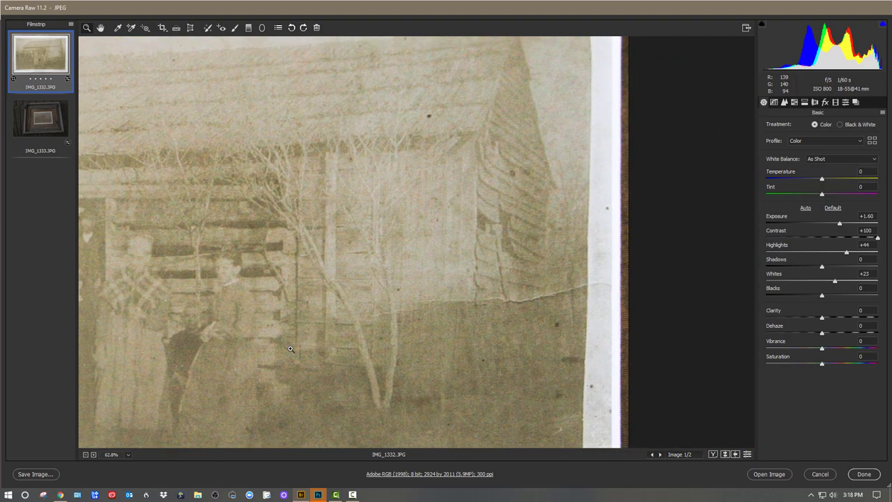
pyautogui.moveTo(356, 260); pyautogui.dragTo(350, 256)
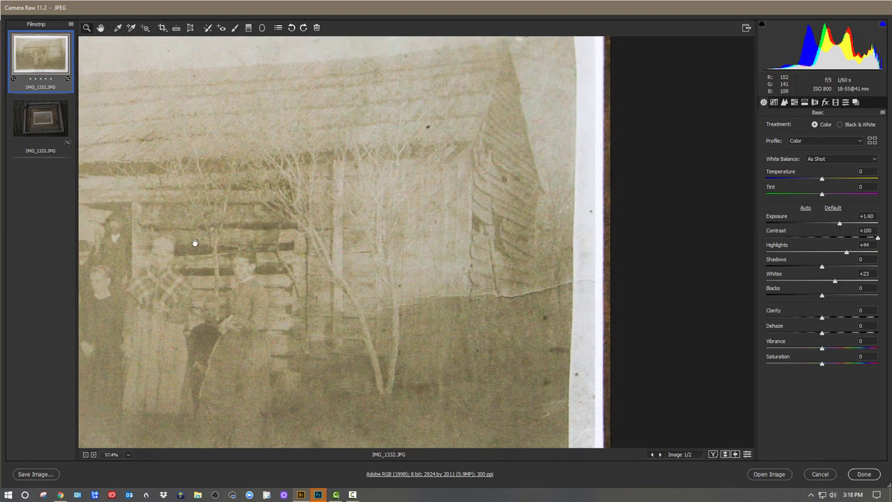
pyautogui.moveTo(184, 242); pyautogui.dragTo(398, 209)
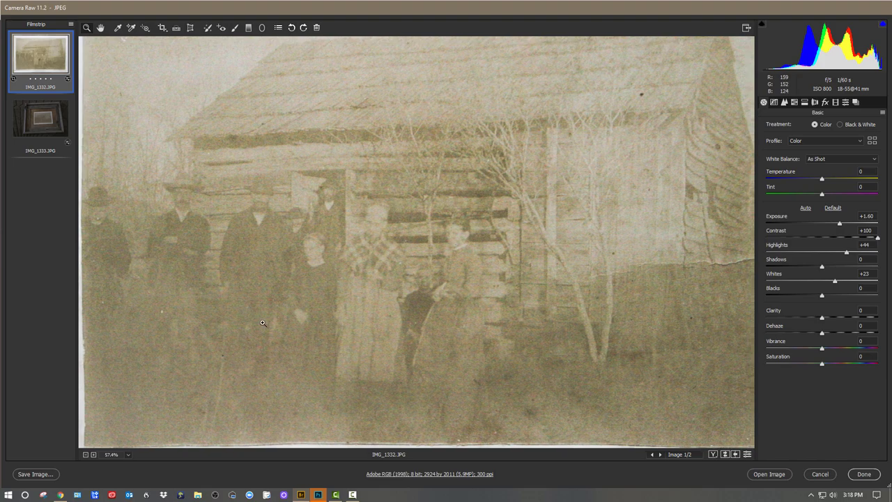
pyautogui.click(128, 454)
pyautogui.click(117, 431)
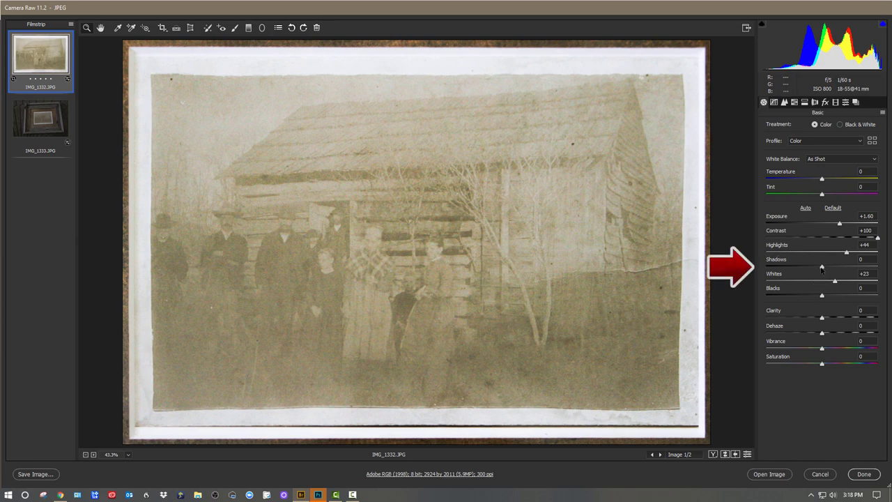
# Lower Shadows to -86 and Blacks to -89, and raise Highlights to +100
pyautogui.moveTo(822, 267); pyautogui.dragTo(779, 274)
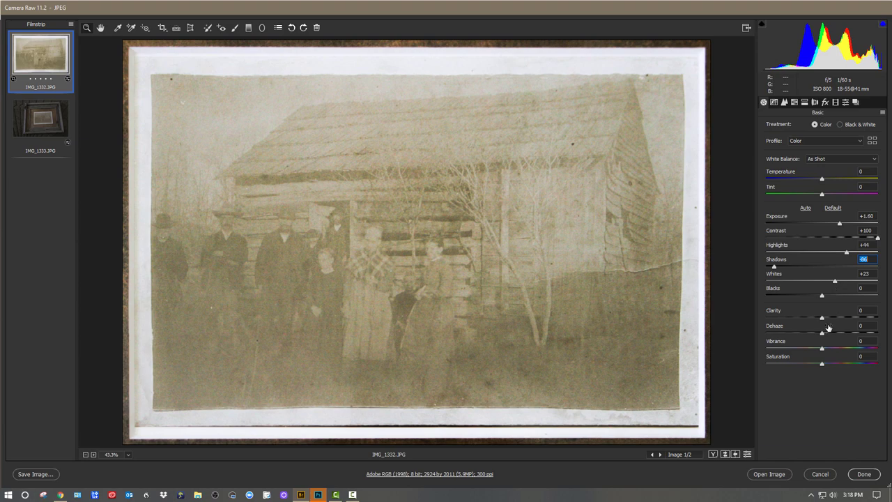
pyautogui.moveTo(823, 296); pyautogui.dragTo(772, 305)
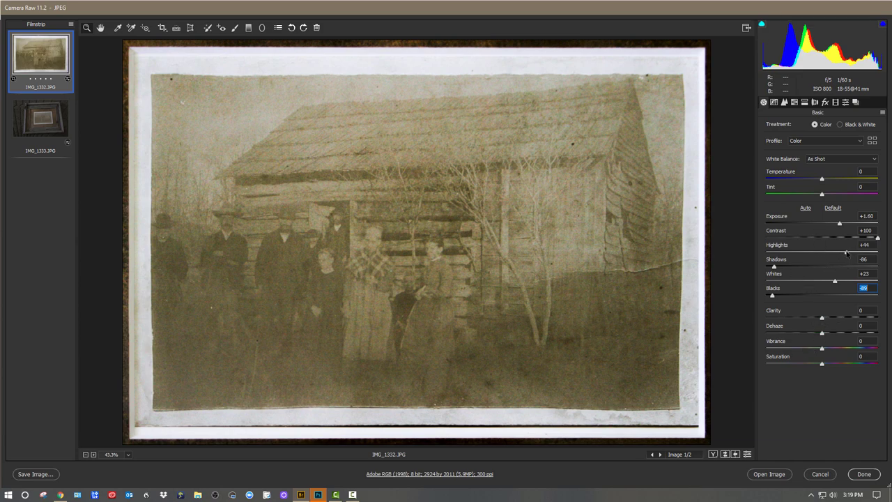
pyautogui.moveTo(847, 253); pyautogui.dragTo(879, 254)
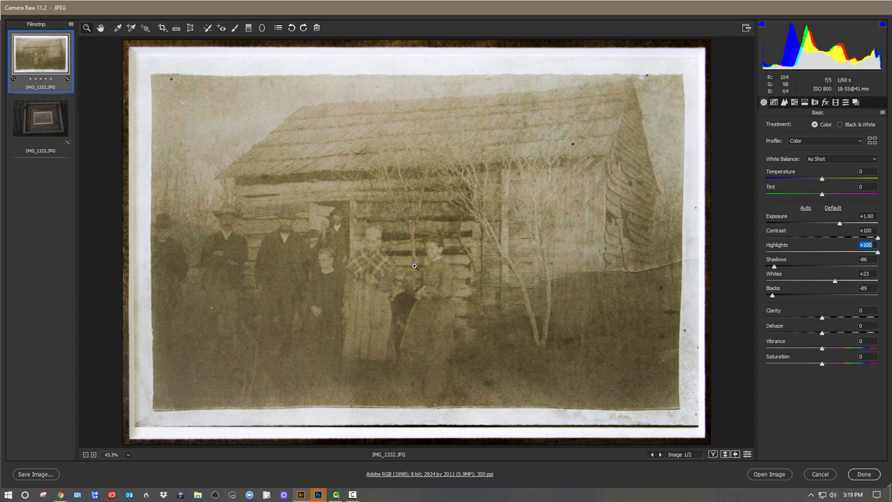
# Inspect the people's faces and clothing, the ground and the roof at up to 100% magnification, and return to the full photo
pyautogui.click(370, 281)
pyautogui.click(369, 254)
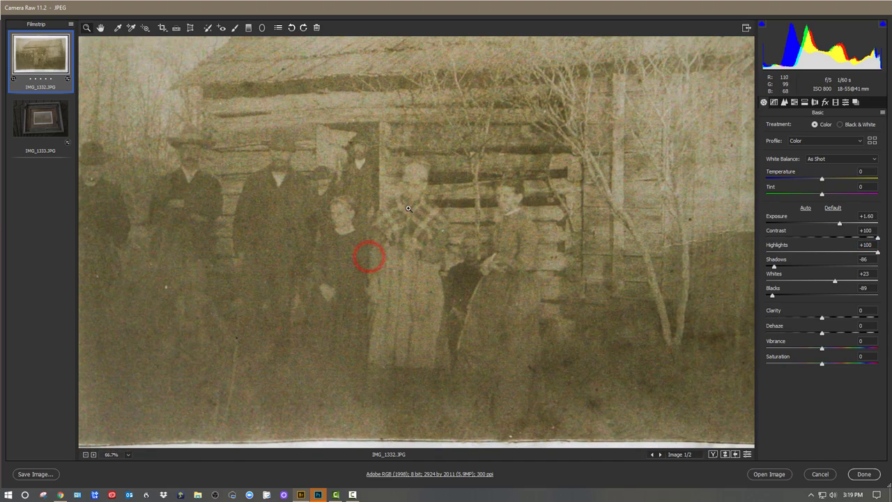
pyautogui.click(408, 208)
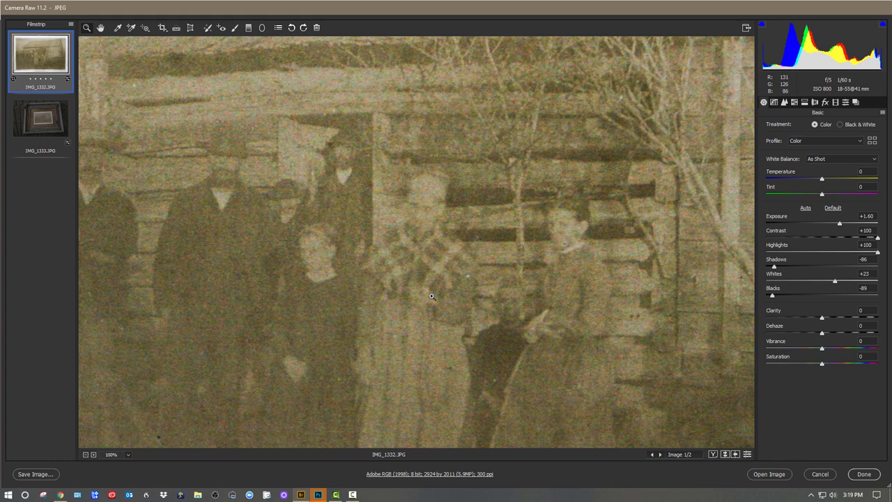
pyautogui.moveTo(405, 324); pyautogui.dragTo(610, 188)
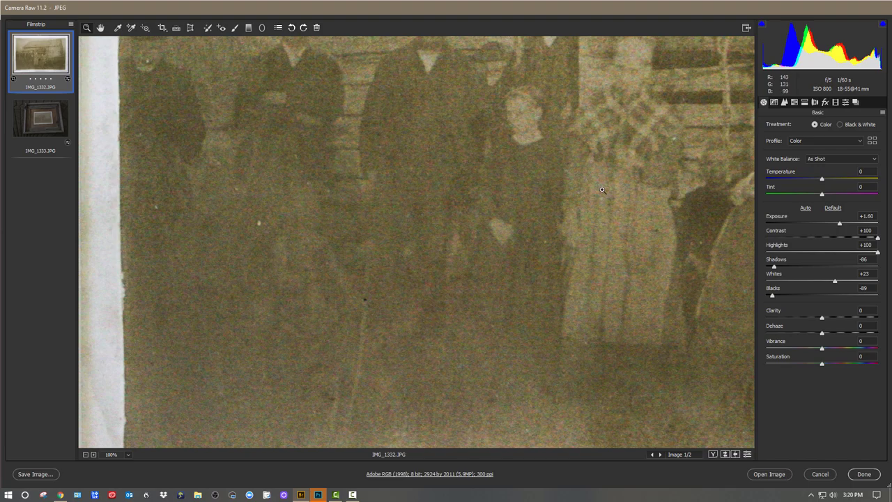
pyautogui.moveTo(603, 188); pyautogui.dragTo(478, 359)
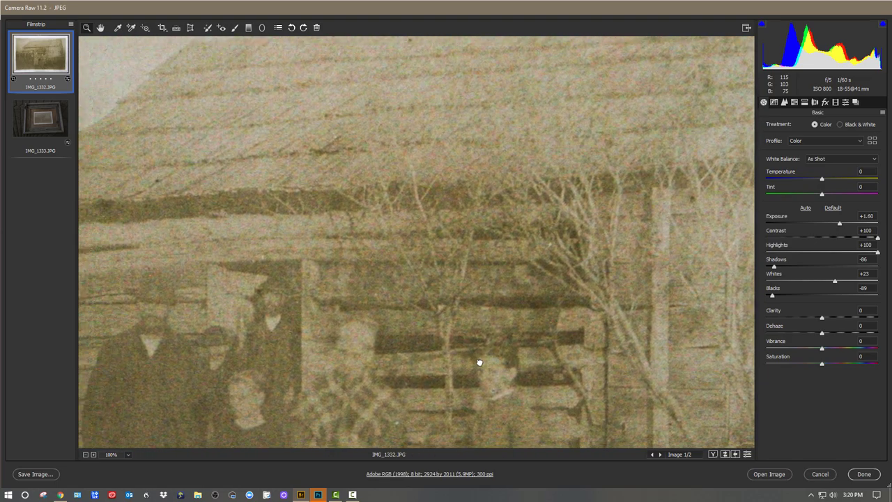
pyautogui.moveTo(479, 363); pyautogui.dragTo(563, 232)
pyautogui.keyDown('alt'); pyautogui.click(577, 275); pyautogui.keyUp('alt')
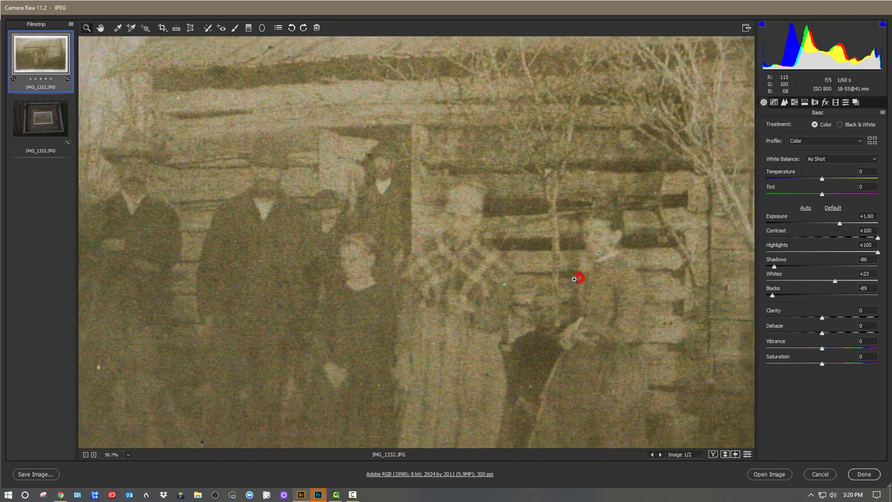
pyautogui.moveTo(596, 314)
pyautogui.mouseDown()
pyautogui.moveTo(567, 271)
pyautogui.moveTo(543, 267)
pyautogui.mouseUp()
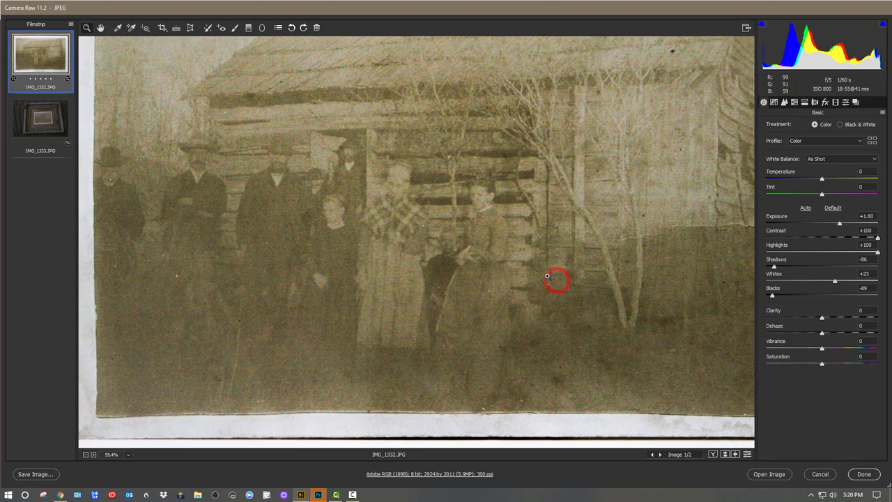
pyautogui.moveTo(564, 235); pyautogui.dragTo(540, 293)
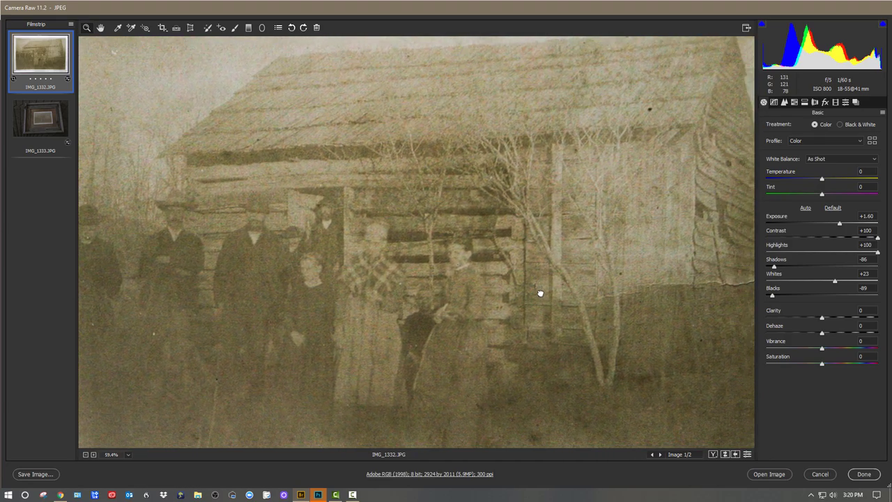
pyautogui.hotkey('ctrl', '0')
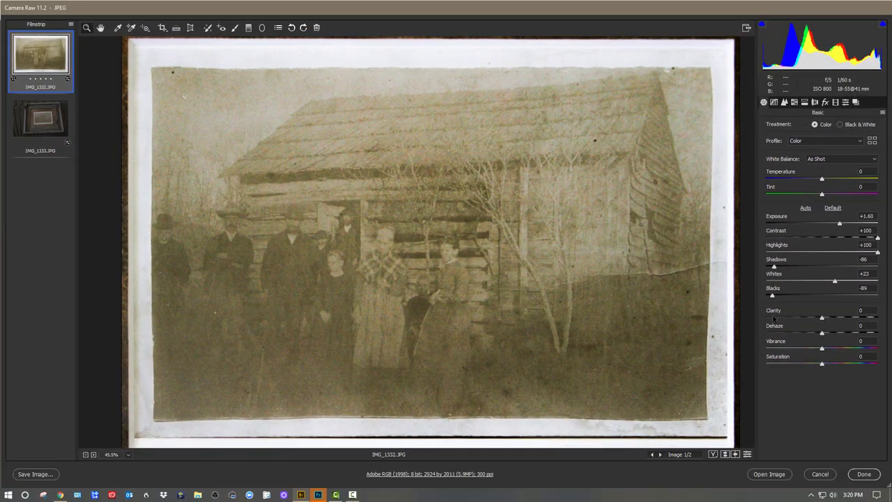
# View the women and children in front of the cabin at 100% magnification
pyautogui.click(380, 257)
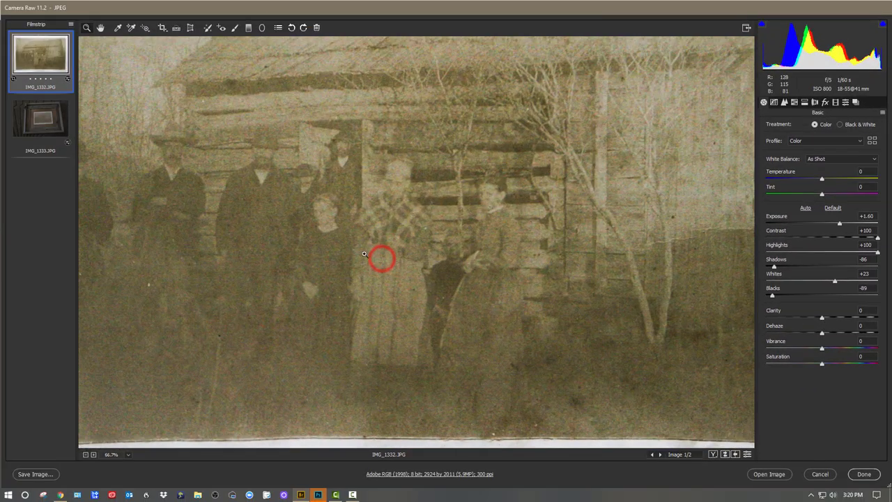
pyautogui.click(111, 455)
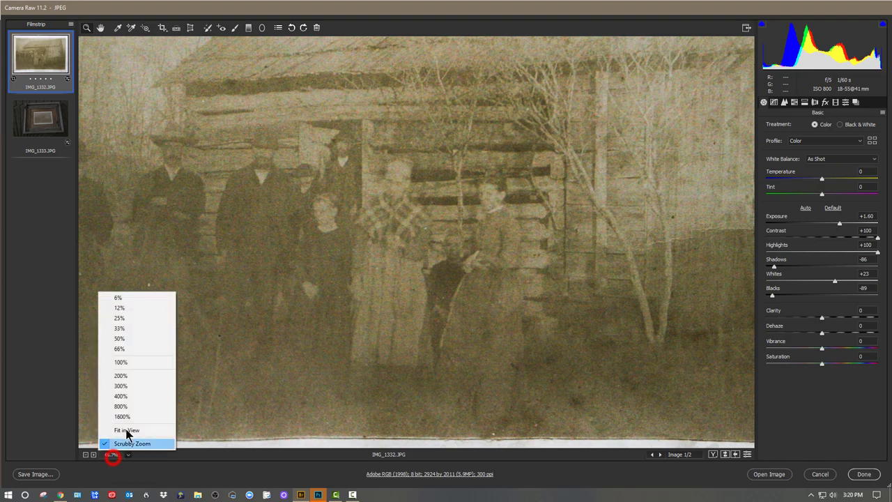
pyautogui.click(121, 363)
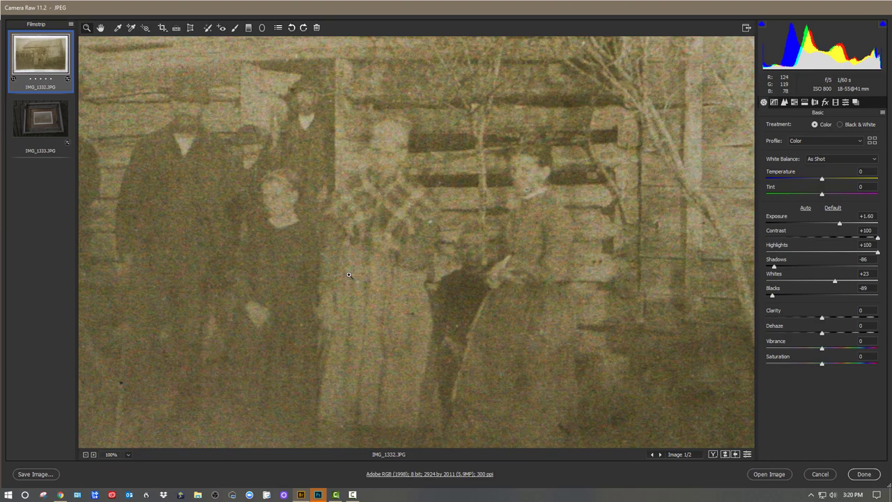
# Raise Clarity to +52 while viewing the people in front of the cabin at 100% magnification
pyautogui.moveTo(378, 234); pyautogui.dragTo(474, 289)
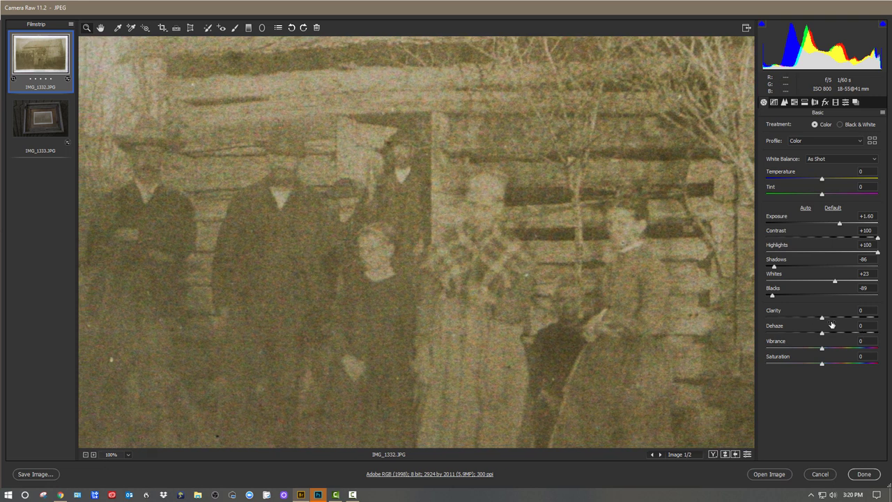
pyautogui.moveTo(822, 318); pyautogui.dragTo(834, 321)
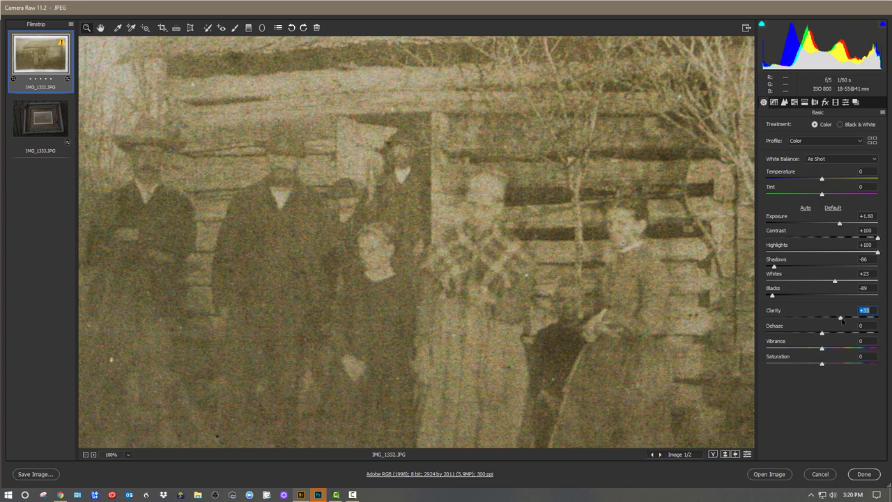
pyautogui.moveTo(842, 321); pyautogui.dragTo(845, 321)
pyautogui.moveTo(851, 320); pyautogui.dragTo(852, 320)
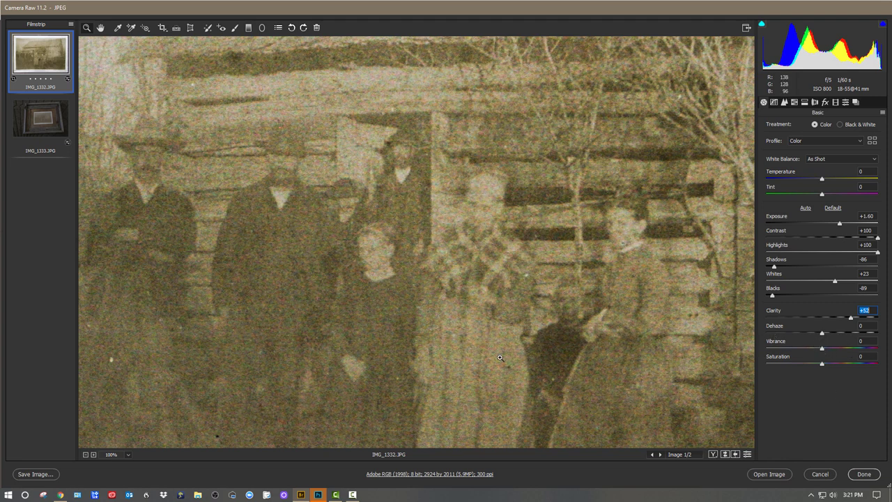
# Raise Dehaze to +13 and check its effect on the people and the cabin
pyautogui.moveTo(494, 367); pyautogui.dragTo(524, 344)
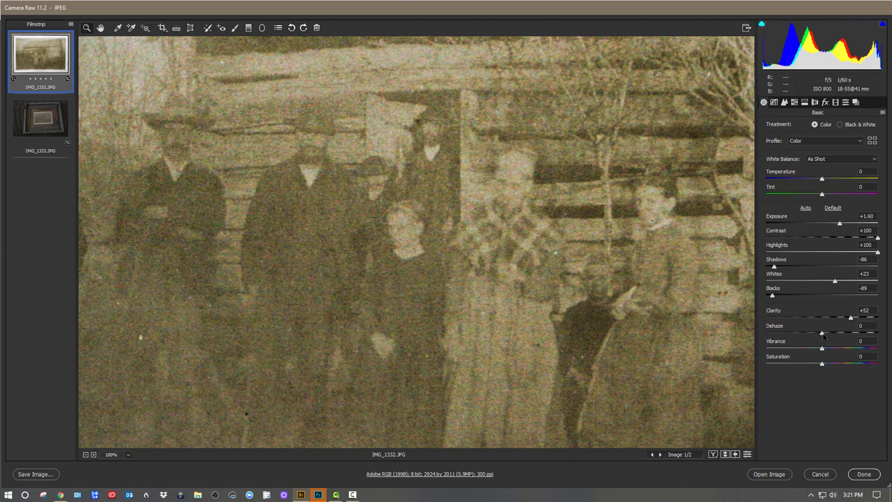
pyautogui.moveTo(823, 333)
pyautogui.mouseDown()
pyautogui.moveTo(837, 337)
pyautogui.moveTo(830, 340)
pyautogui.mouseUp()
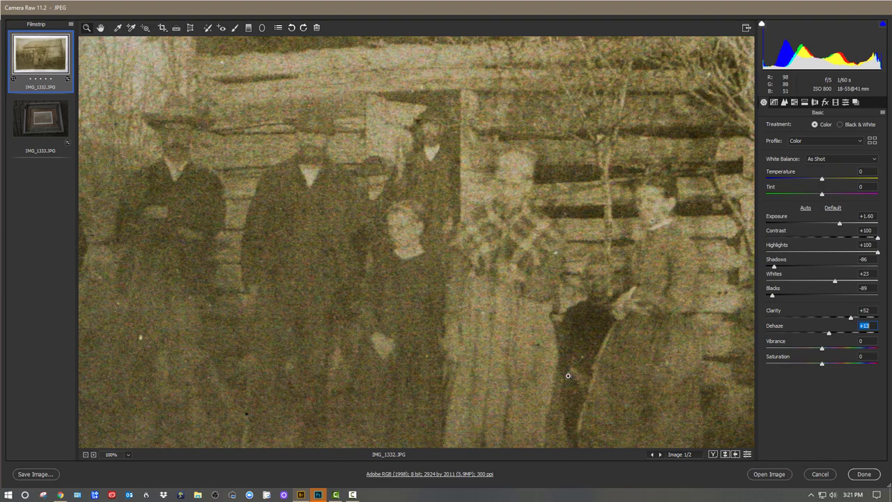
pyautogui.moveTo(527, 347); pyautogui.dragTo(511, 349)
pyautogui.moveTo(587, 337)
pyautogui.mouseDown()
pyautogui.moveTo(519, 342)
pyautogui.moveTo(538, 341)
pyautogui.mouseUp()
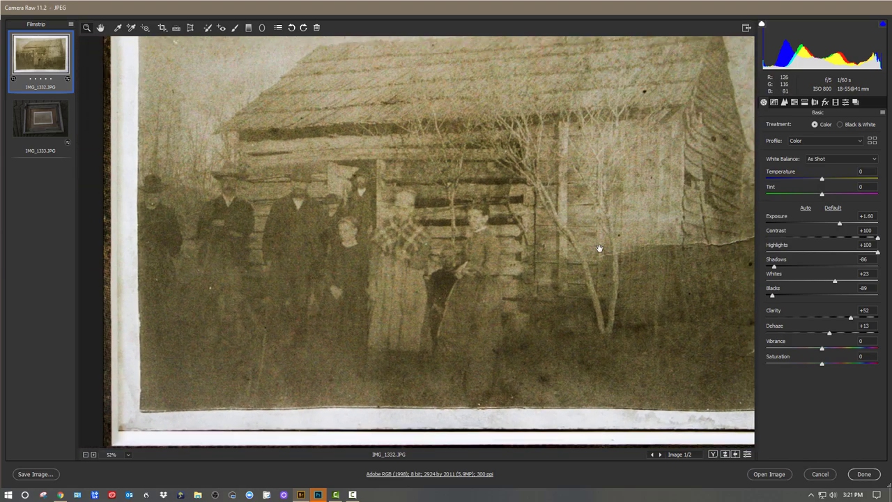
pyautogui.moveTo(598, 249); pyautogui.dragTo(560, 281)
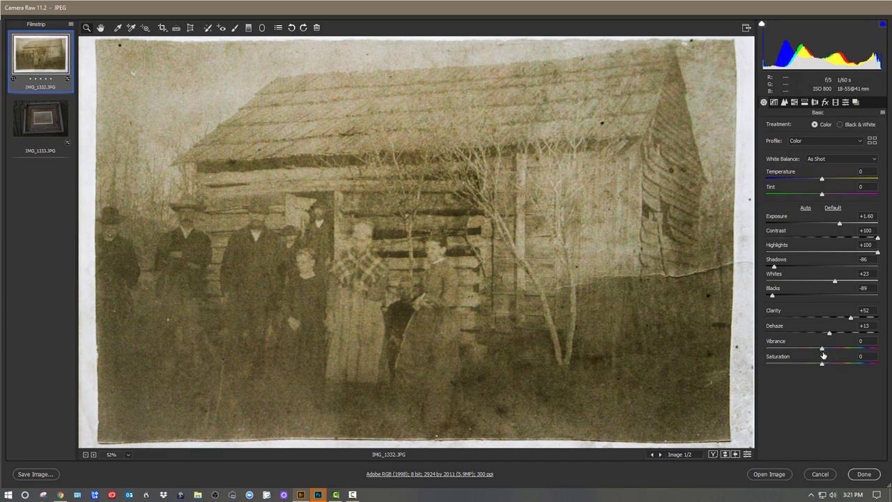
# Lower Vibrance to -23 and Saturation to -6 to mute the photo's colors
pyautogui.press('Down')
pyautogui.moveTo(822, 350); pyautogui.dragTo(810, 353)
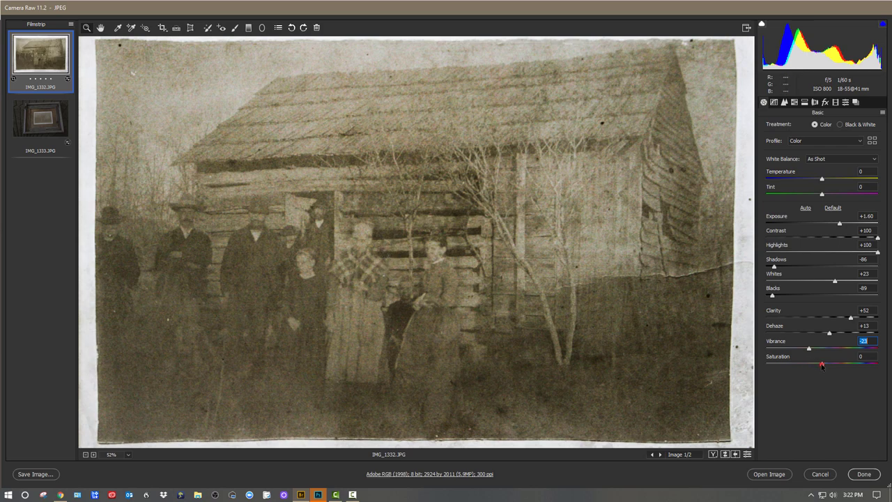
pyautogui.moveTo(822, 365); pyautogui.dragTo(818, 365)
pyautogui.moveTo(524, 211); pyautogui.dragTo(511, 209)
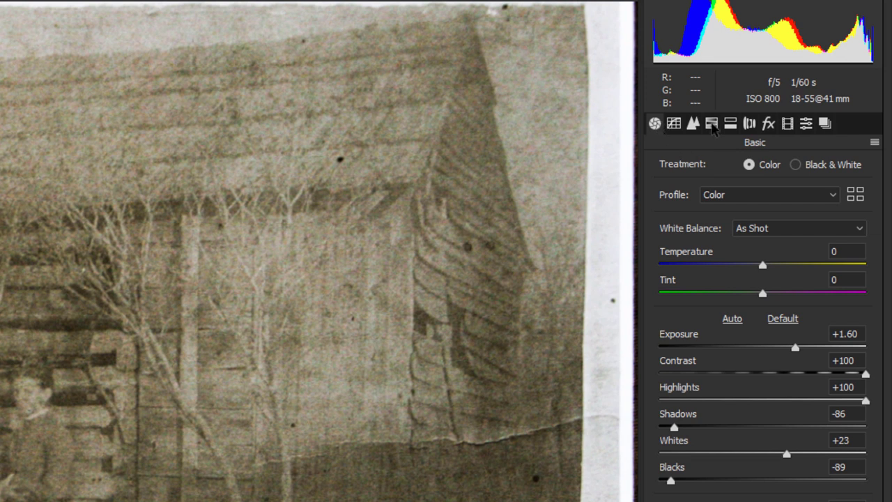
# Open the Detail settings and magnify the women in front of the cabin to examine the color noise
pyautogui.click(674, 126)
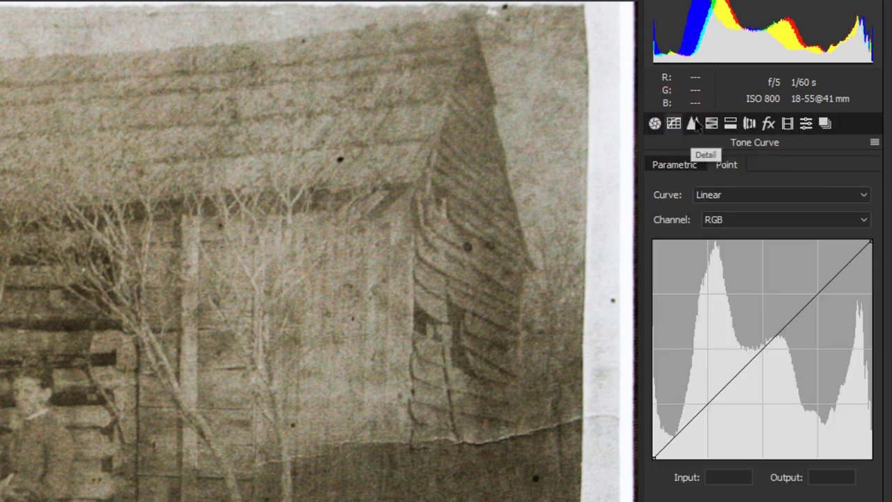
pyautogui.click(694, 124)
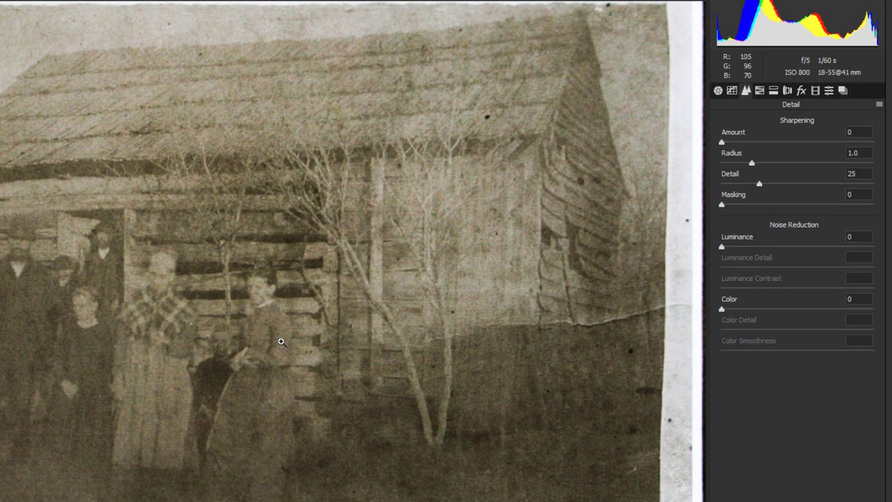
pyautogui.click(187, 325)
pyautogui.click(196, 272)
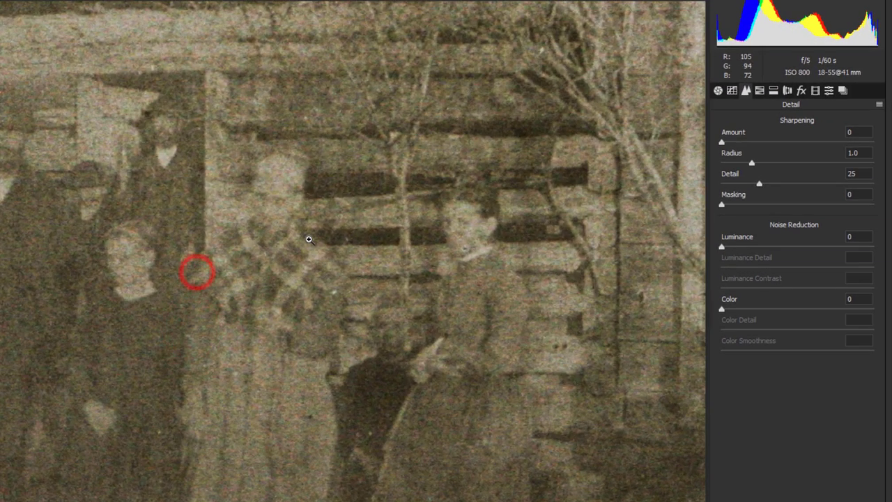
pyautogui.click(308, 239)
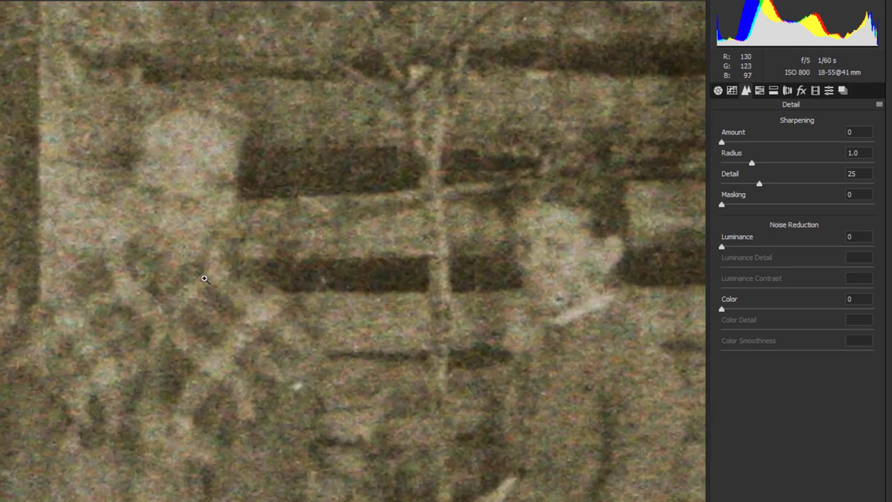
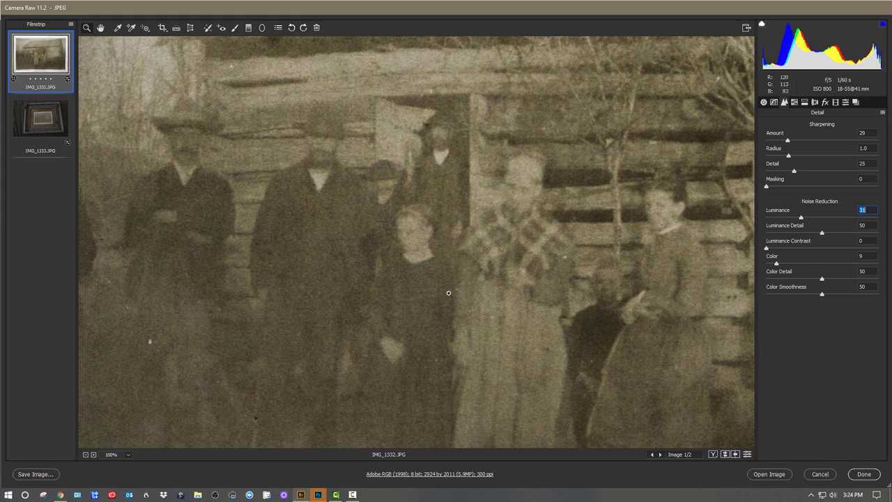
# Set Color noise reduction to 7 and Color Smoothness to 61 while viewing the dark clothing at 300%
pyautogui.click(318, 262)
pyautogui.click(395, 218)
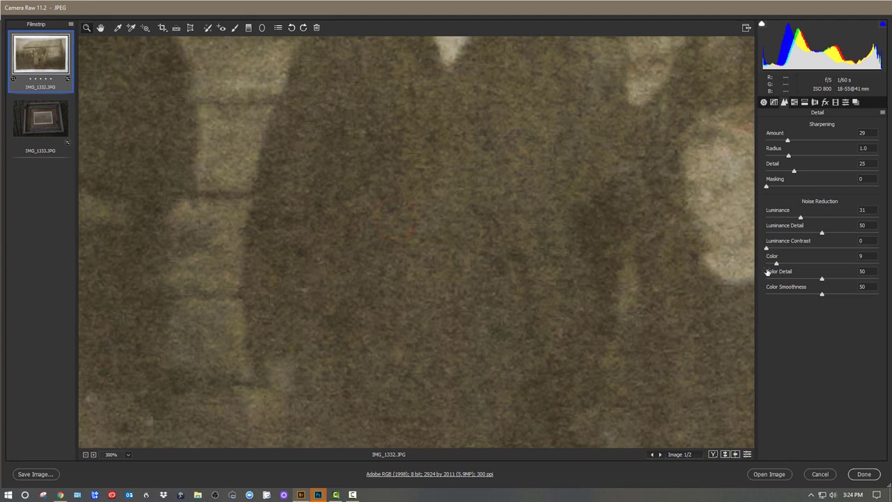
pyautogui.moveTo(776, 264); pyautogui.dragTo(777, 263)
pyautogui.moveTo(822, 295); pyautogui.dragTo(827, 296)
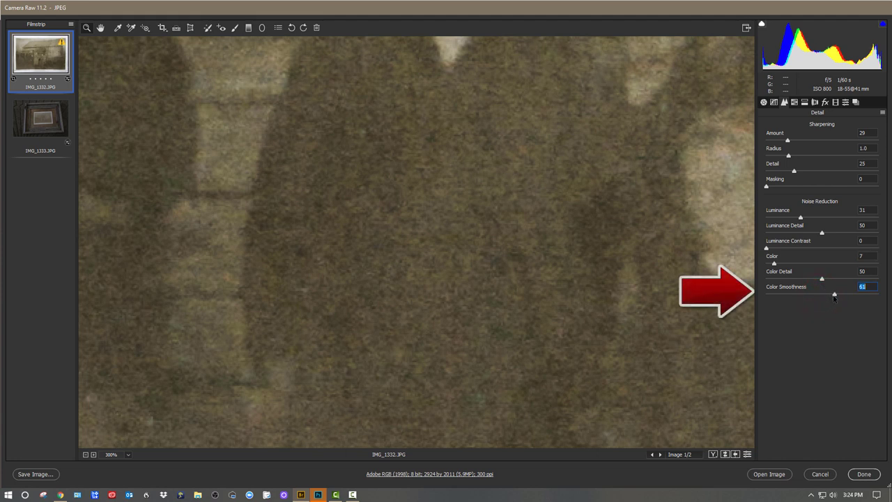
pyautogui.press('Down')
pyautogui.press('Down')
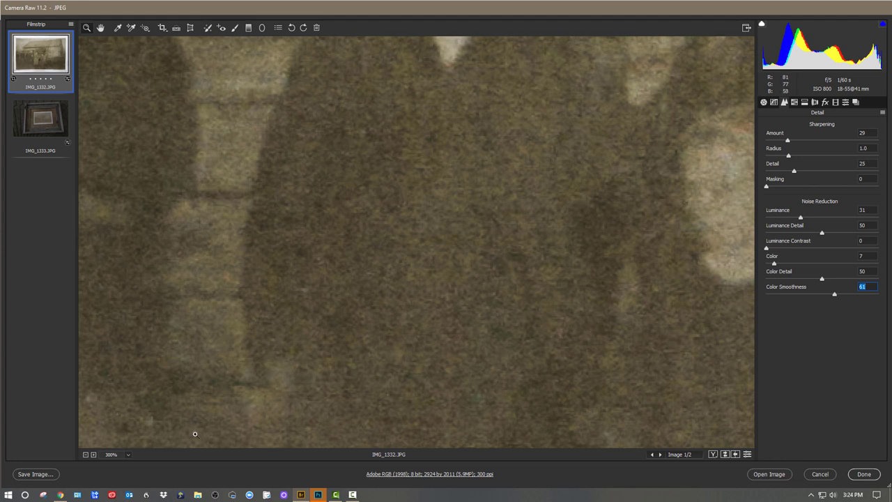
# Review the noise-reduced people and cabin wall at 100% magnification, and fit the whole photo in view
pyautogui.click(128, 455)
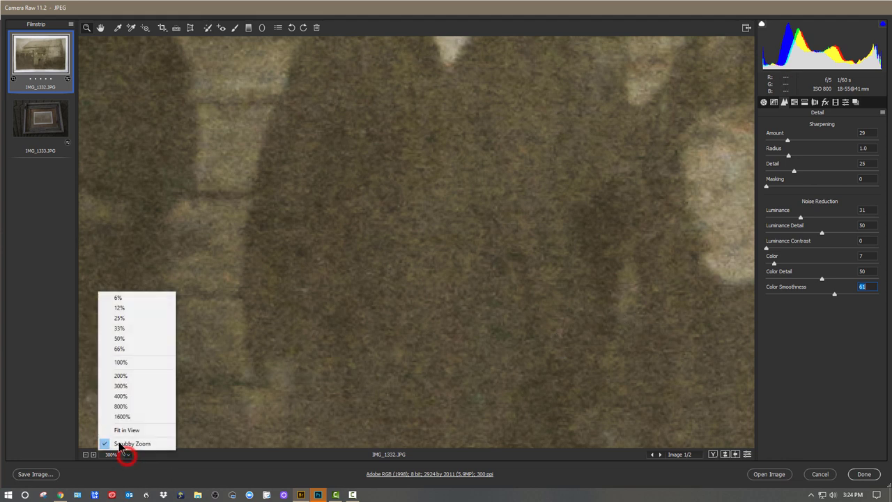
pyautogui.click(127, 365)
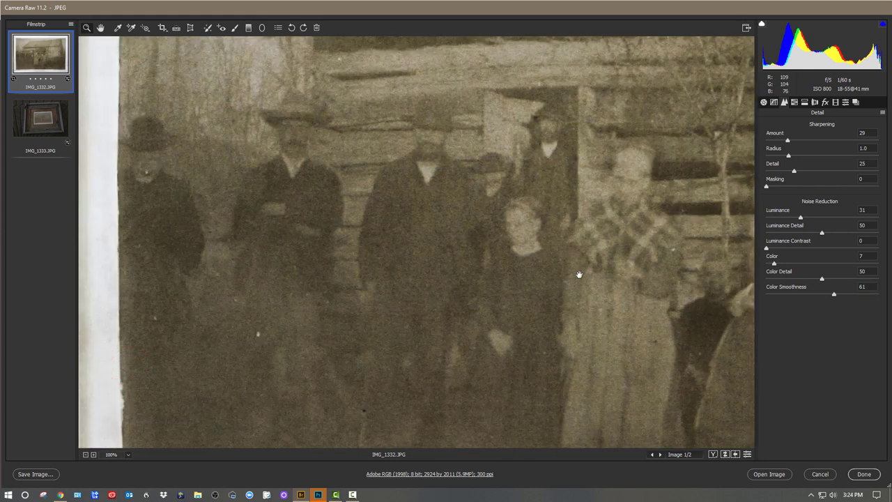
pyautogui.moveTo(579, 274); pyautogui.dragTo(480, 312)
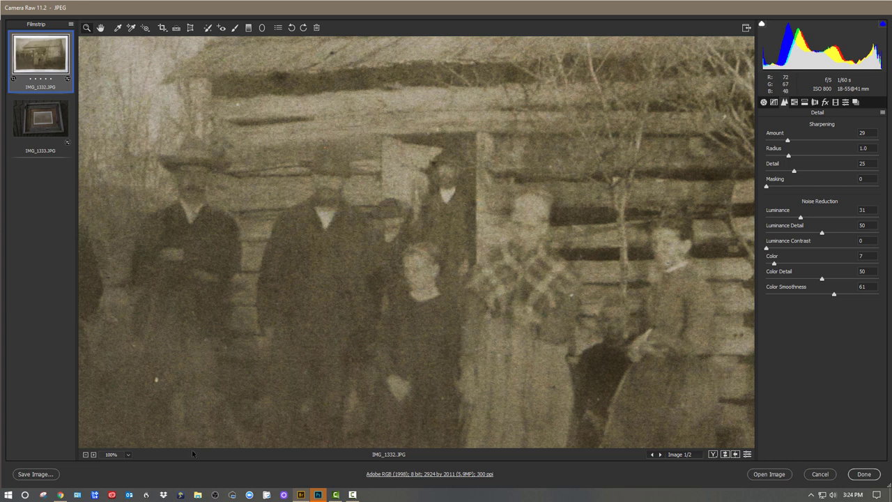
pyautogui.click(115, 456)
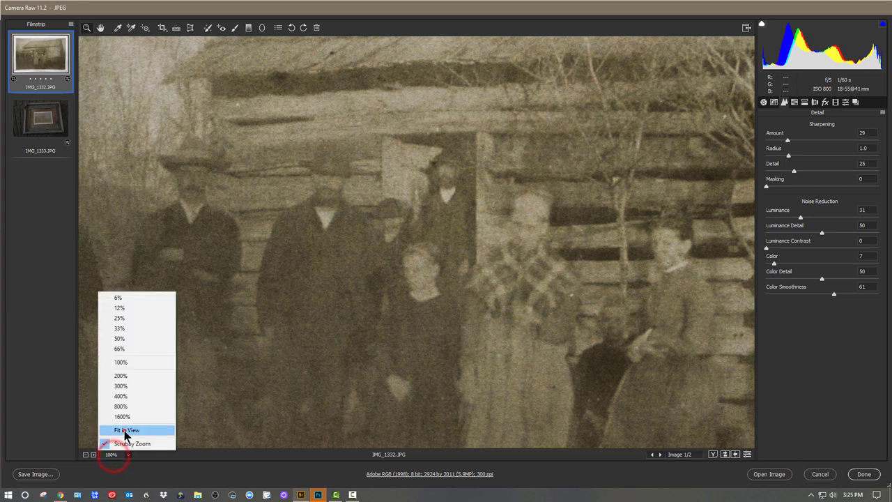
pyautogui.click(123, 430)
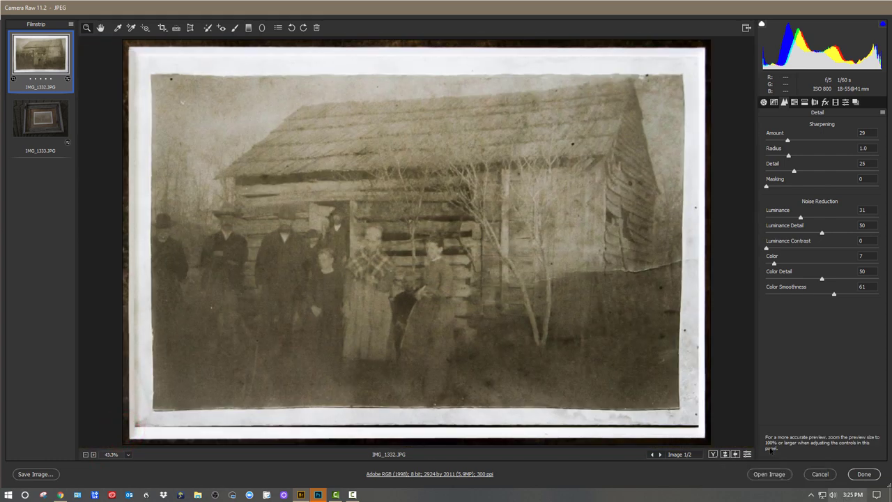
# Compare the original and edited photo in each before/after layout and return to the single view
pyautogui.click(712, 454)
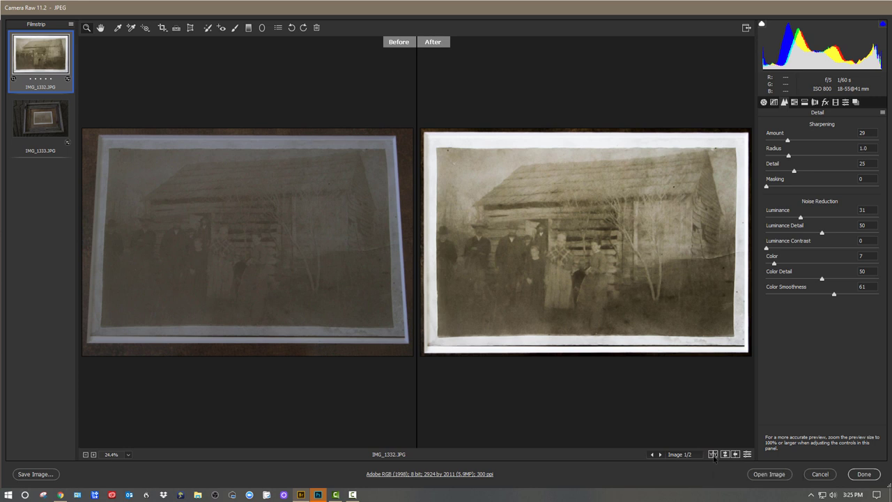
pyautogui.click(712, 453)
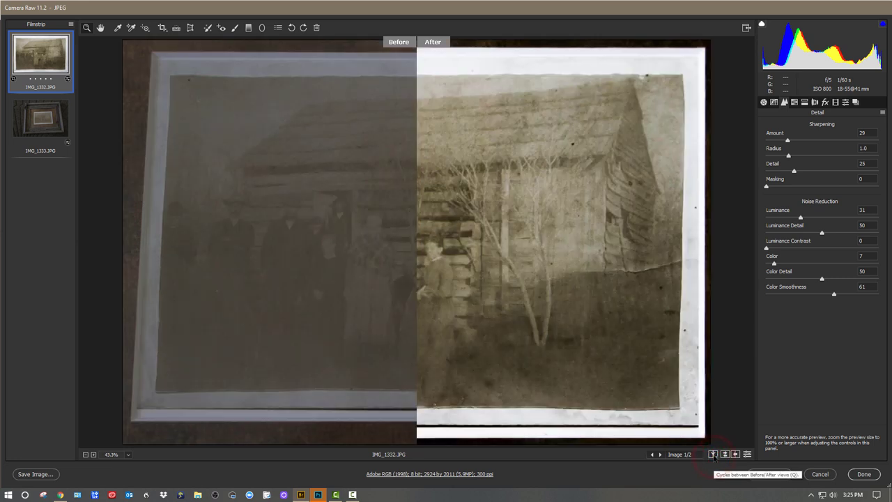
pyautogui.click(713, 454)
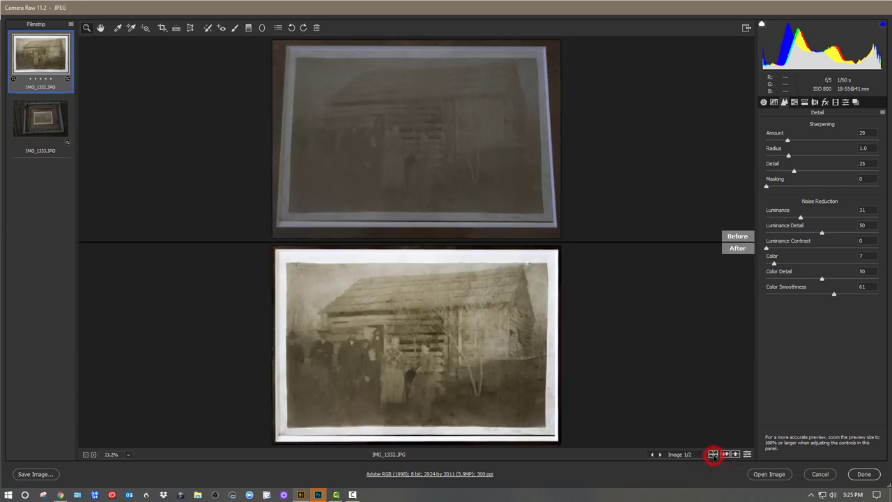
pyautogui.click(712, 454)
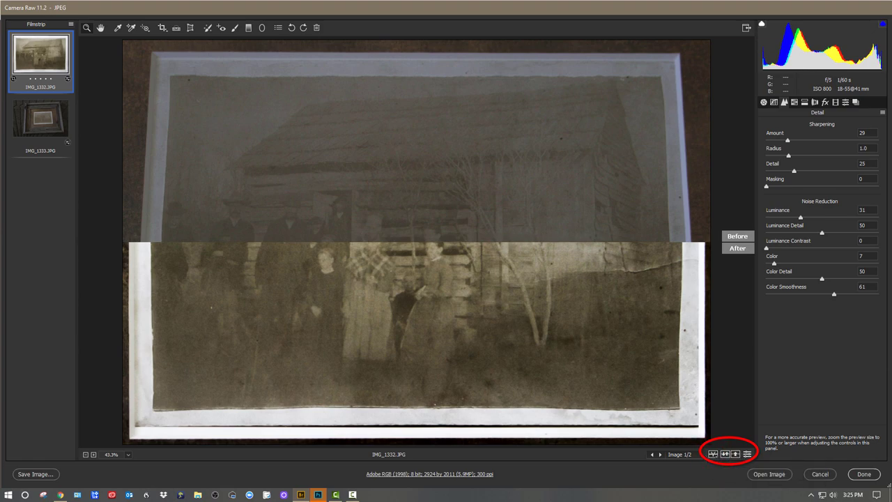
pyautogui.click(713, 455)
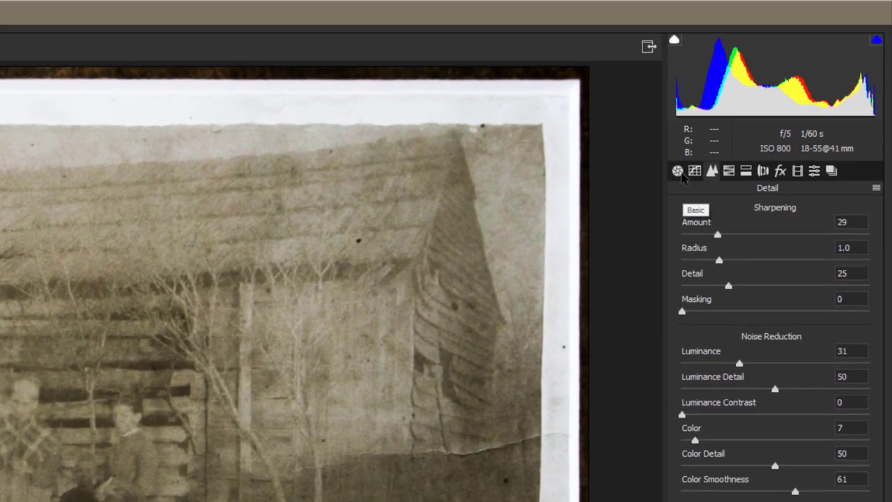
# Return to the Basic adjustments and raise Clarity to +68
pyautogui.click(764, 102)
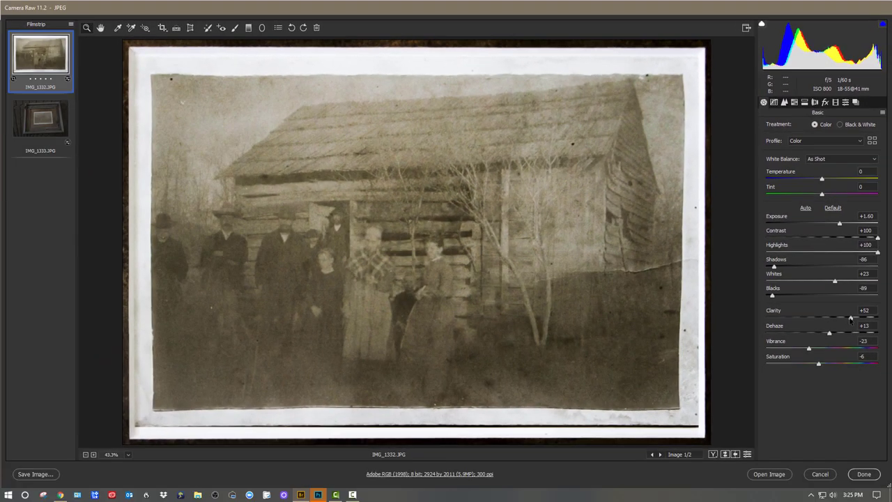
pyautogui.moveTo(858, 318); pyautogui.dragTo(860, 317)
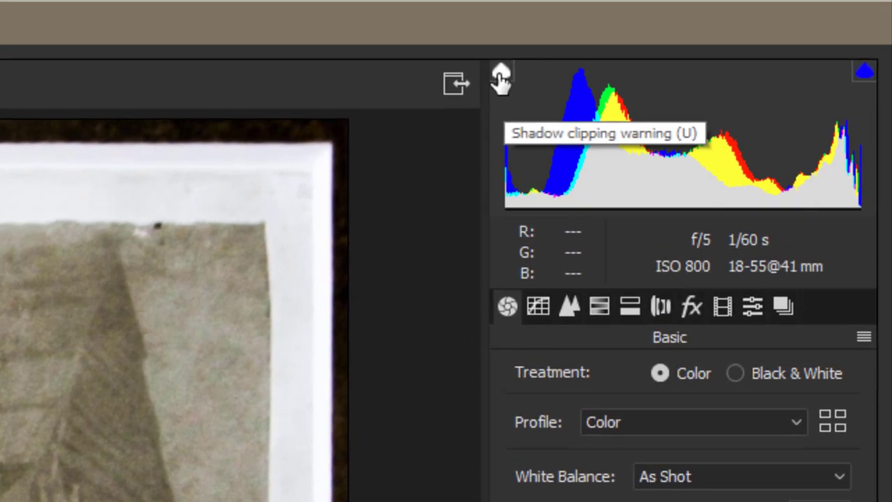
# Check the photo for clipped shadows and highlights with the clipping warnings, and turn the highlight warning off again
pyautogui.click(586, 61)
pyautogui.click(500, 77)
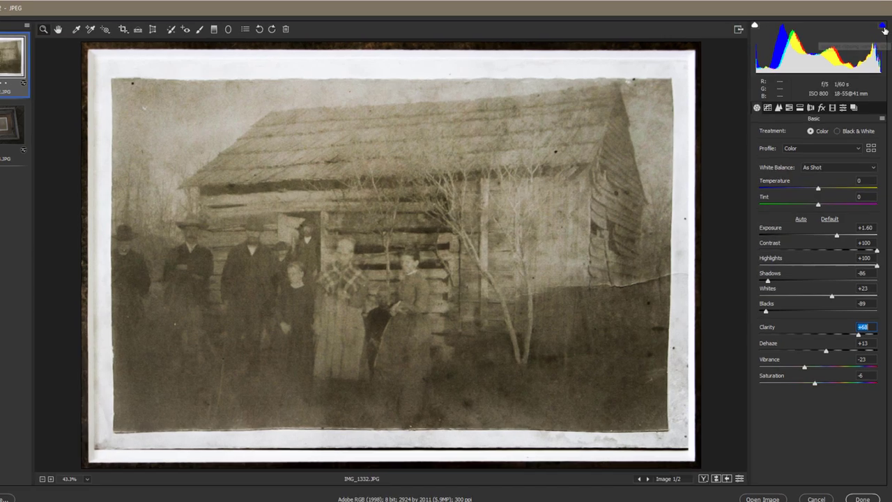
pyautogui.click(883, 24)
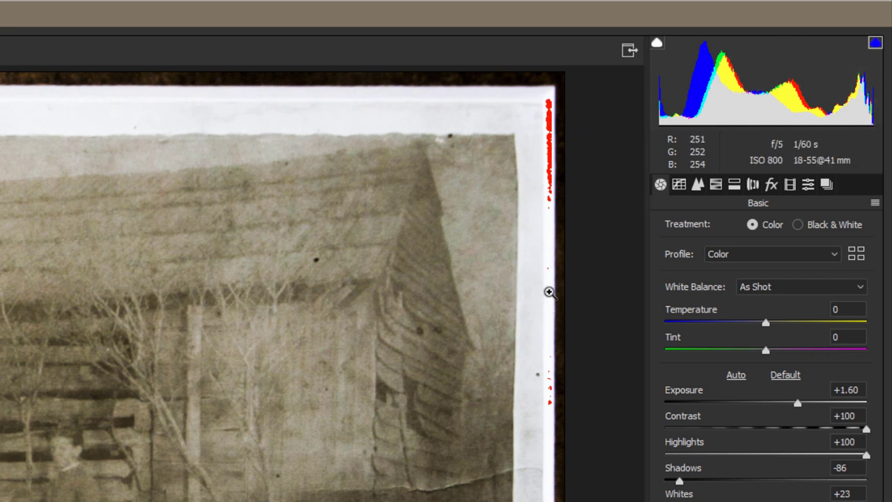
pyautogui.click(876, 44)
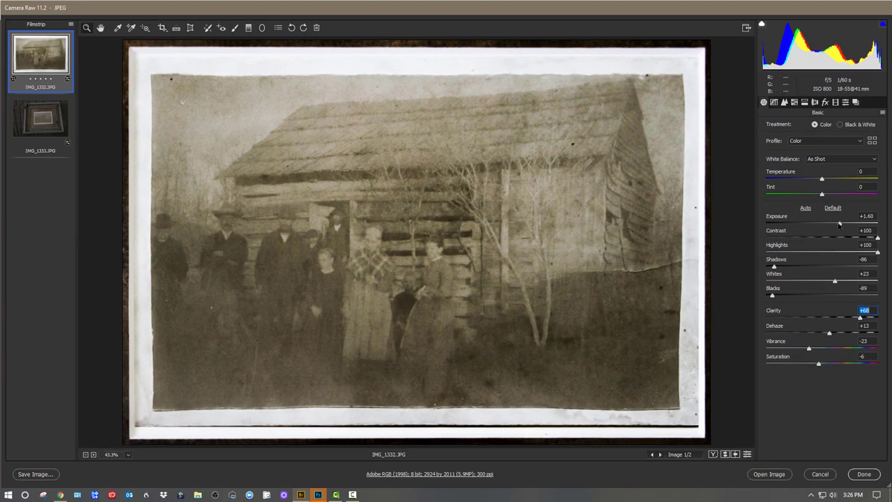
# Raise Exposure to +2.95 with the highlight clipping warning turned on
pyautogui.moveTo(840, 223); pyautogui.dragTo(844, 225)
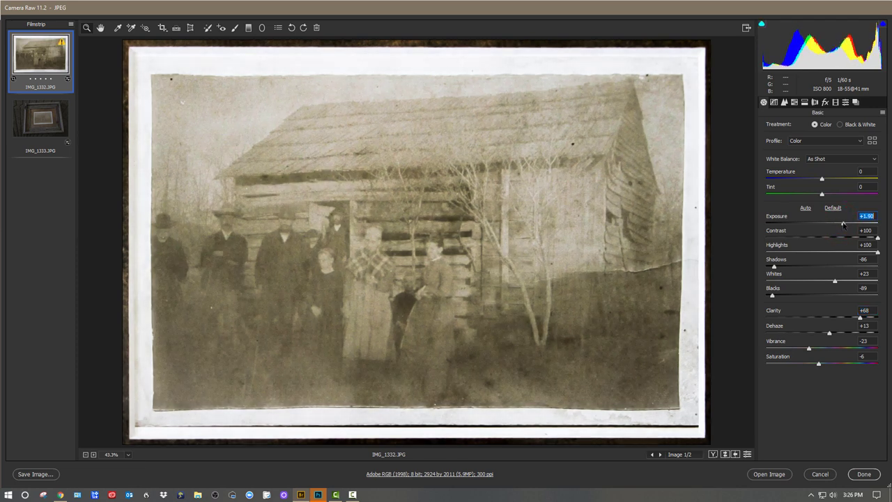
pyautogui.click(883, 25)
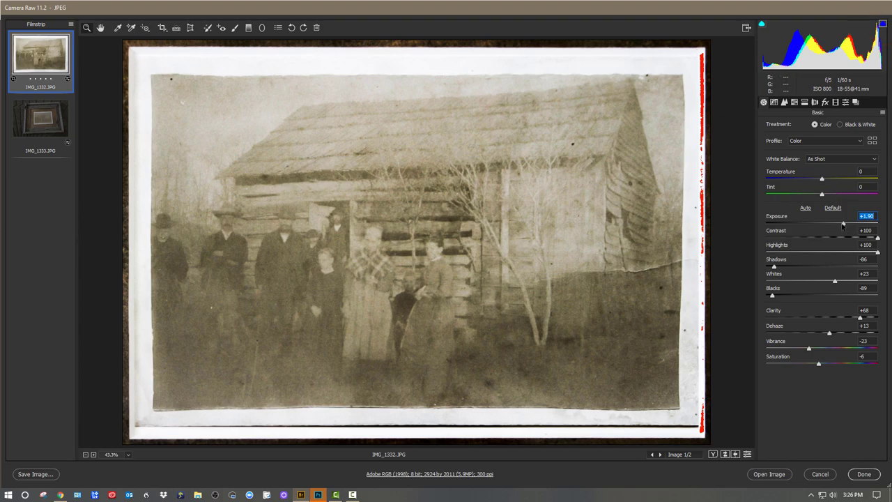
pyautogui.moveTo(844, 224); pyautogui.dragTo(855, 224)
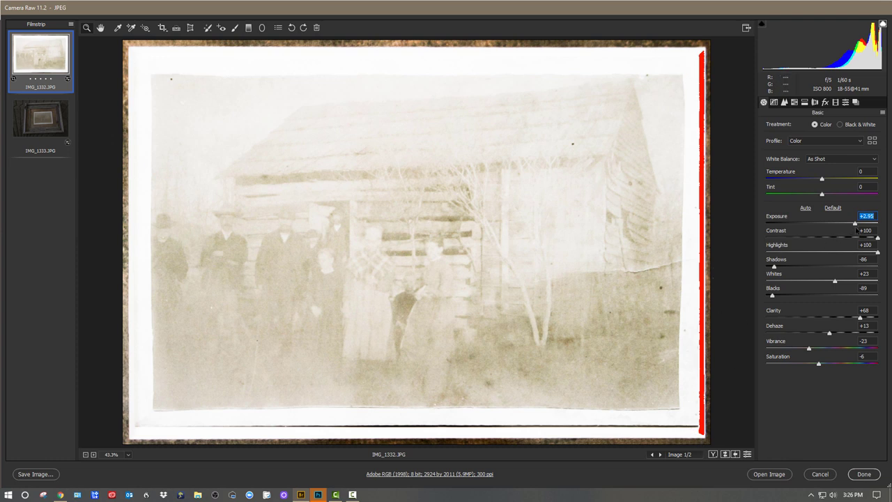
# Lower Exposure to +1.75, turn off the highlight clipping warning and raise Shadows to -3
pyautogui.moveTo(855, 223); pyautogui.dragTo(842, 226)
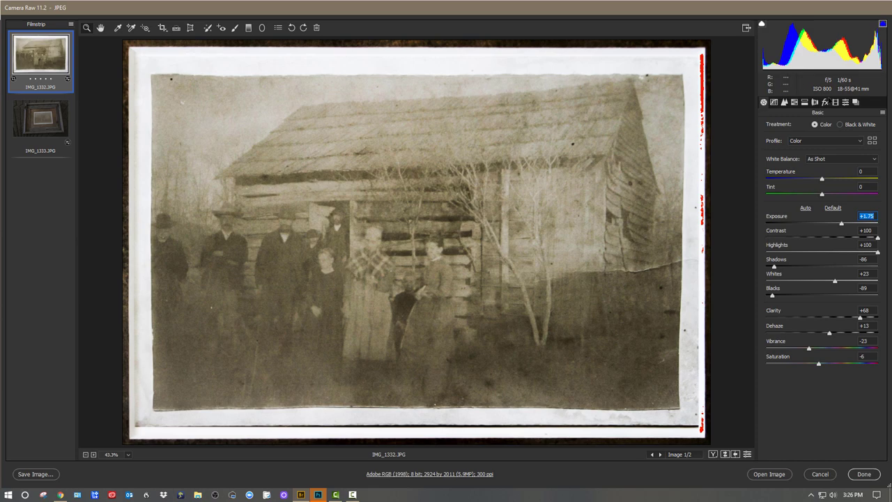
pyautogui.click(884, 24)
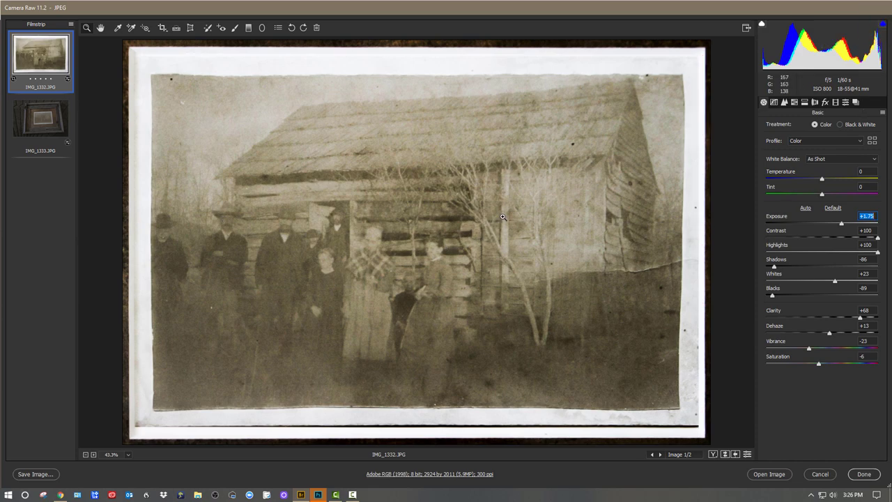
pyautogui.moveTo(774, 267); pyautogui.dragTo(819, 285)
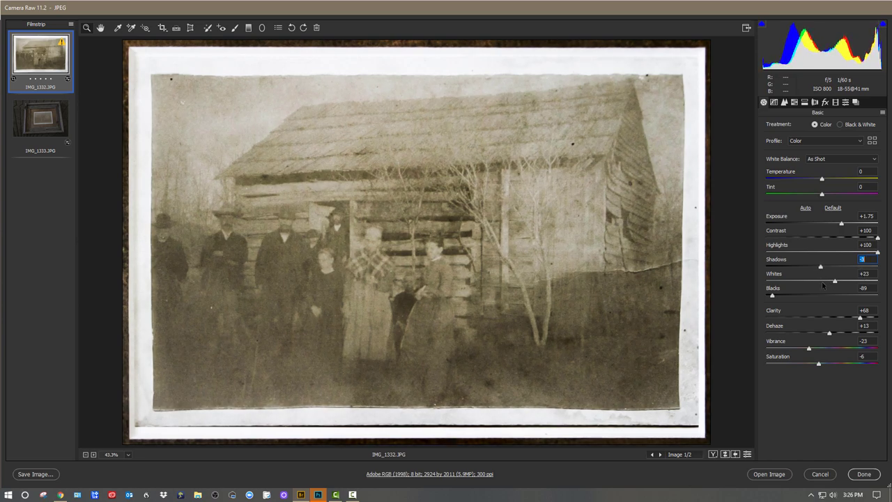
# Raise the Luminance noise reduction to 45 while checking the grain on the people in front of the cabin
pyautogui.click(233, 321)
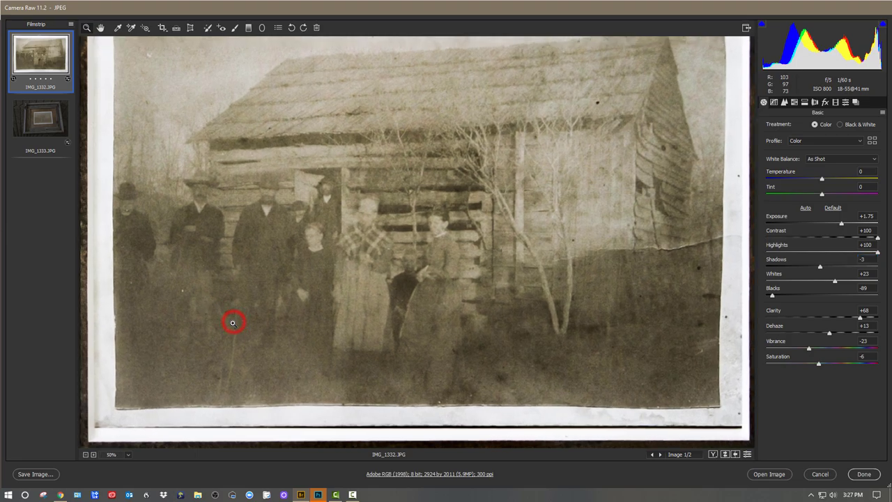
pyautogui.click(192, 292)
pyautogui.click(230, 266)
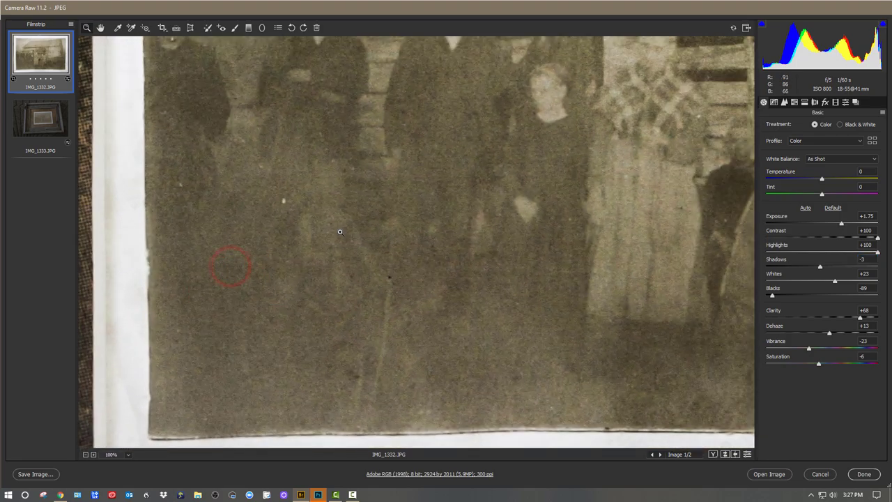
pyautogui.moveTo(480, 176); pyautogui.dragTo(456, 279)
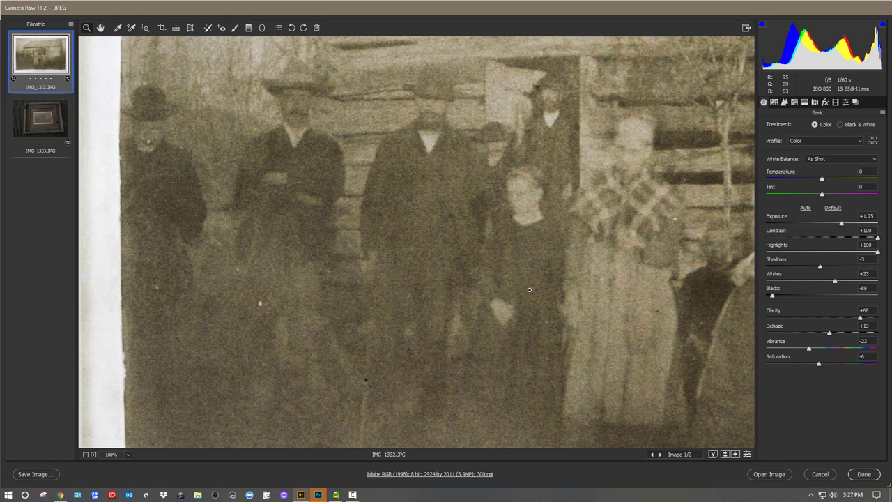
pyautogui.moveTo(530, 289); pyautogui.dragTo(461, 345)
pyautogui.click(374, 244)
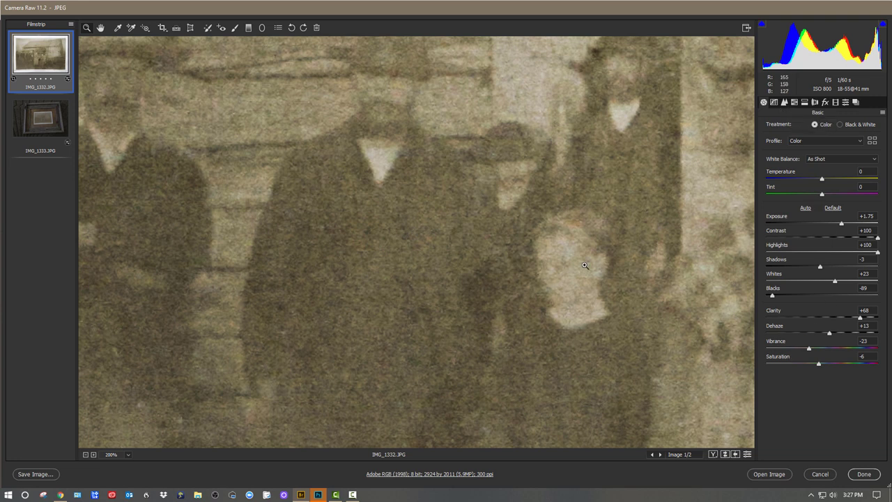
pyautogui.click(784, 102)
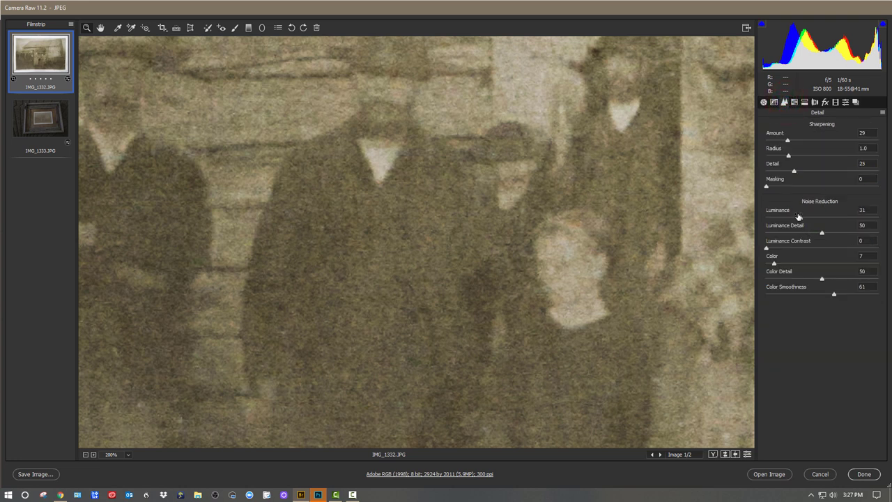
pyautogui.moveTo(800, 218); pyautogui.dragTo(813, 218)
pyautogui.moveTo(521, 196); pyautogui.dragTo(490, 287)
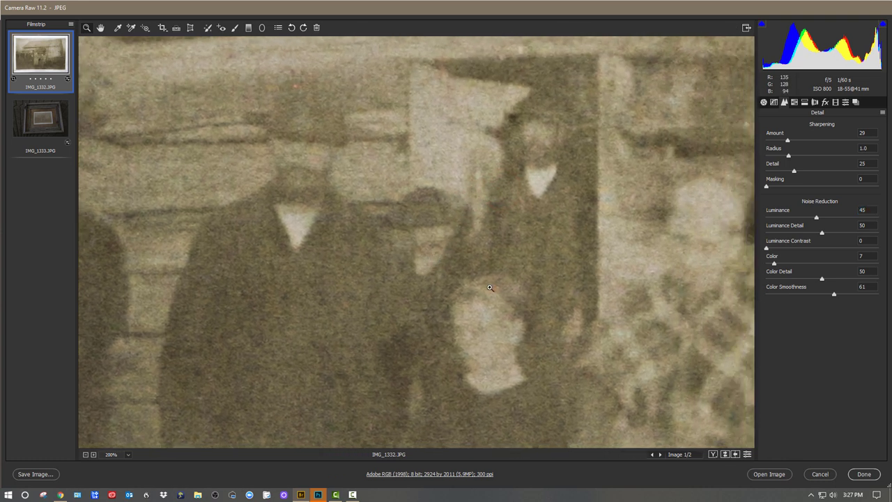
# Try stronger Luminance noise reduction at 83 and 64, and settle on 53
pyautogui.moveTo(817, 218); pyautogui.dragTo(826, 222)
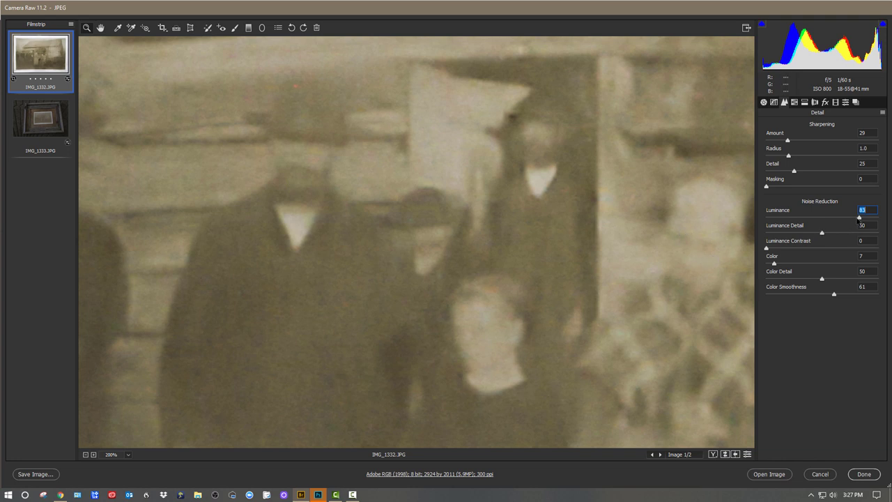
pyautogui.moveTo(860, 217); pyautogui.dragTo(837, 221)
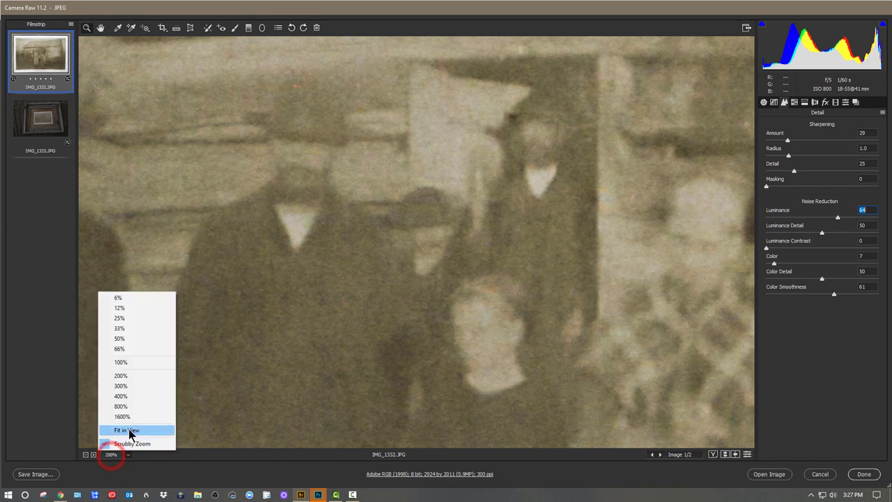
pyautogui.click(128, 430)
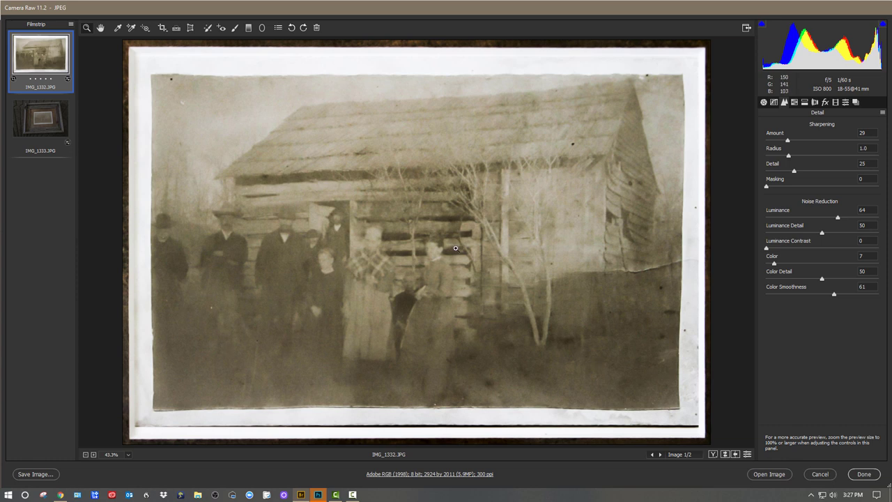
pyautogui.click(339, 265)
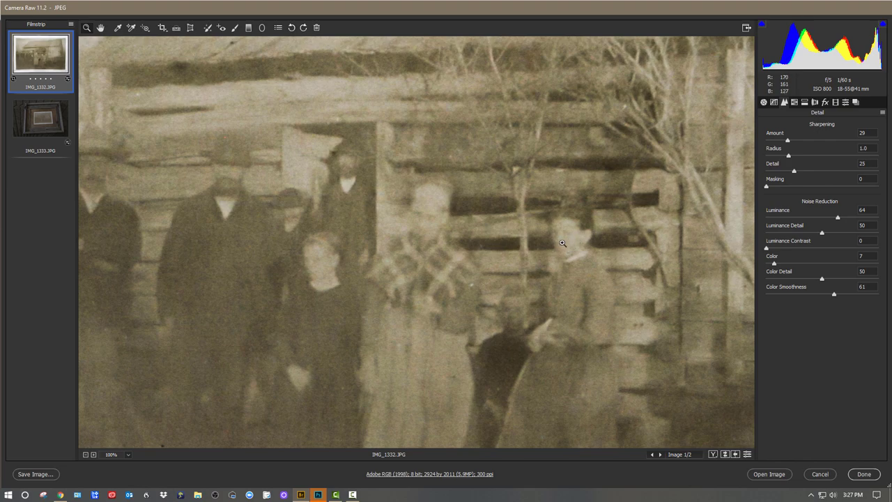
pyautogui.moveTo(838, 219); pyautogui.dragTo(827, 220)
pyautogui.moveTo(824, 220); pyautogui.dragTo(825, 218)
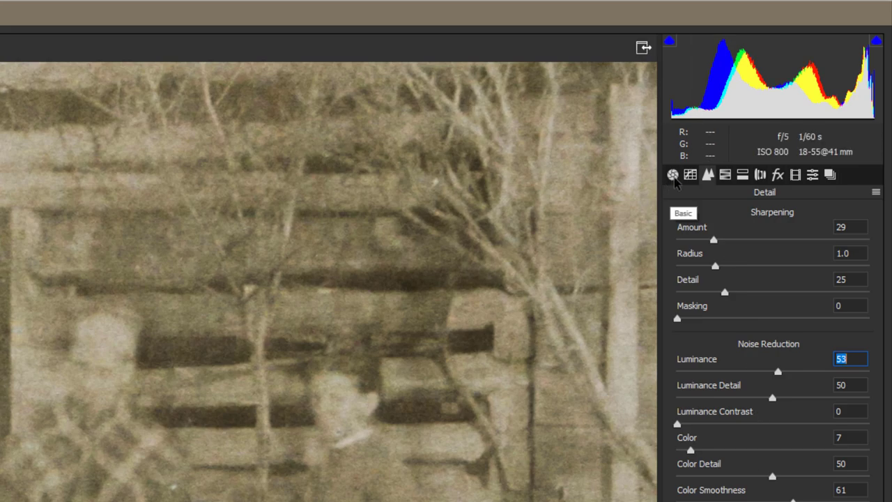
# Set the HSL hue of the Yellows to -15 and lower the Greens hue
pyautogui.click(763, 103)
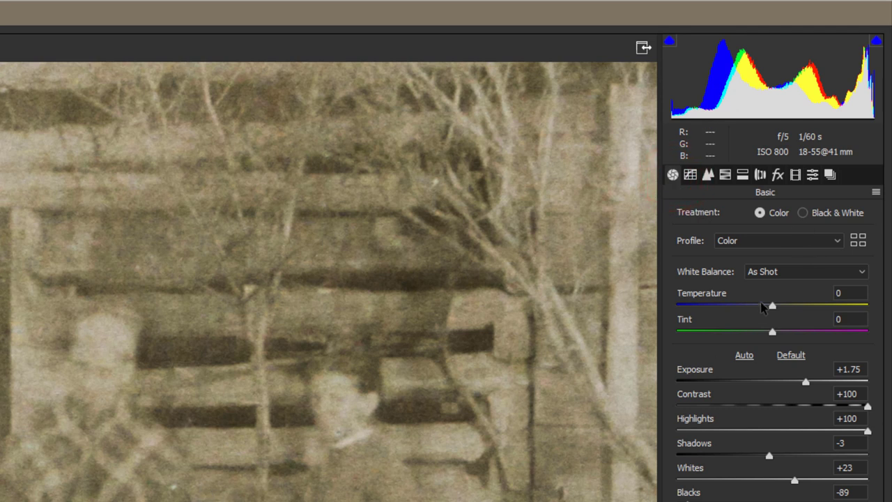
pyautogui.click(725, 176)
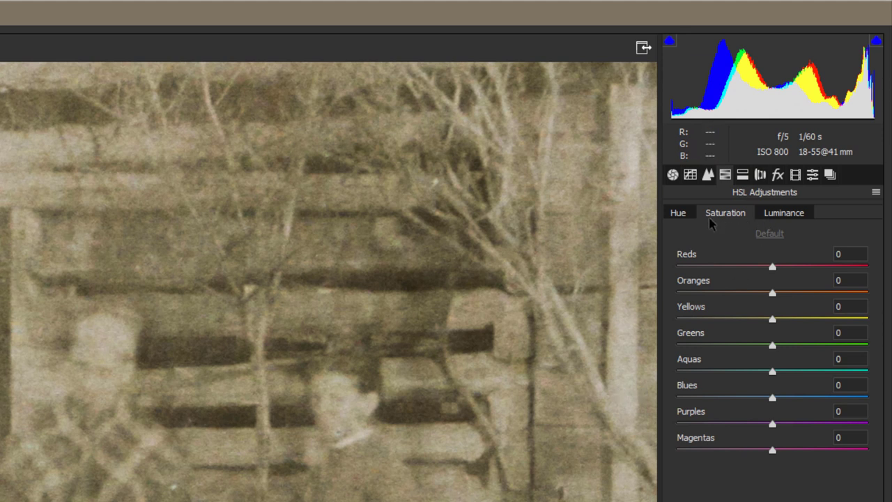
pyautogui.click(677, 214)
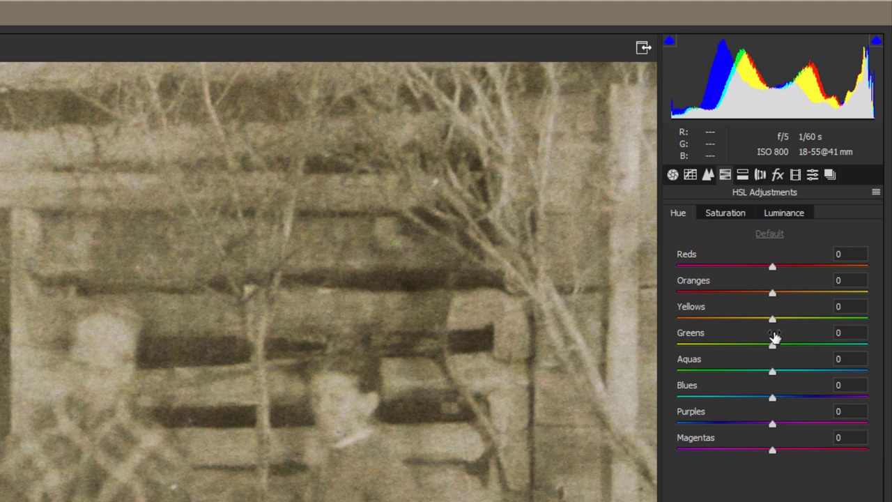
pyautogui.moveTo(773, 320); pyautogui.dragTo(759, 321)
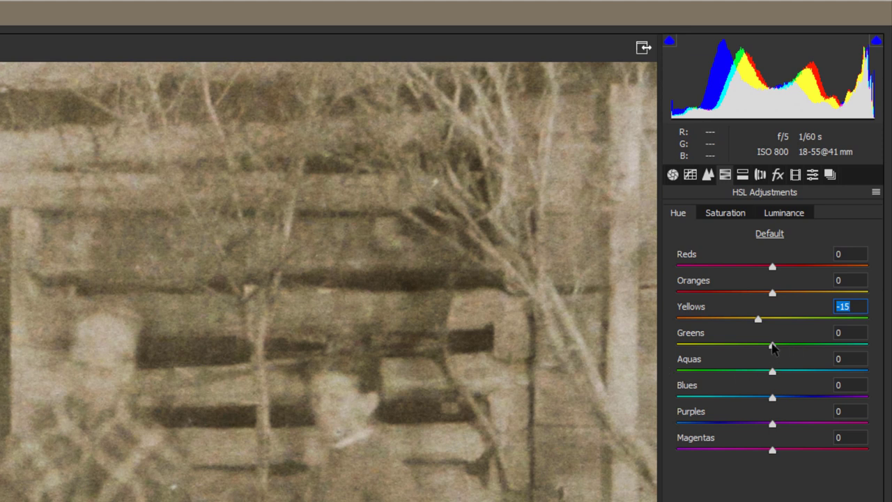
pyautogui.moveTo(772, 349); pyautogui.dragTo(763, 344)
# Set the HSL Yellows saturation to -1 and try the Yellows luminance, leaving it at 0
pyautogui.click(719, 216)
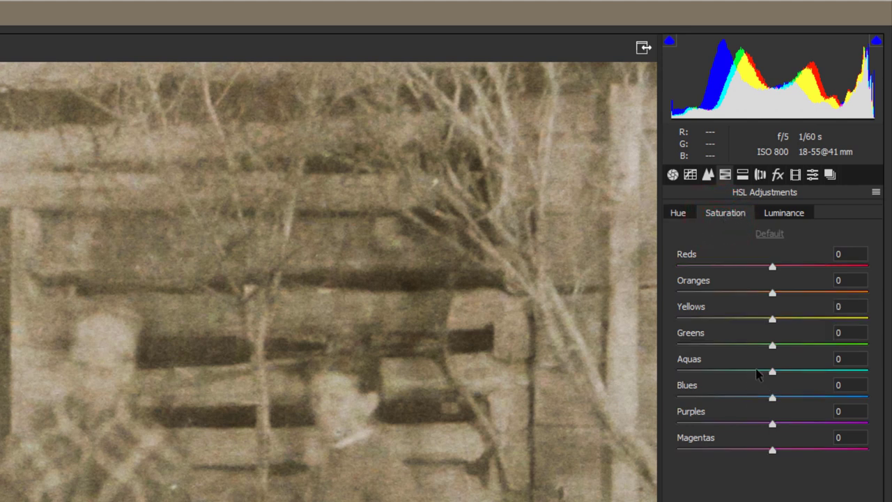
pyautogui.moveTo(772, 319)
pyautogui.mouseDown()
pyautogui.moveTo(845, 319)
pyautogui.moveTo(790, 319)
pyautogui.moveTo(773, 331)
pyautogui.mouseUp()
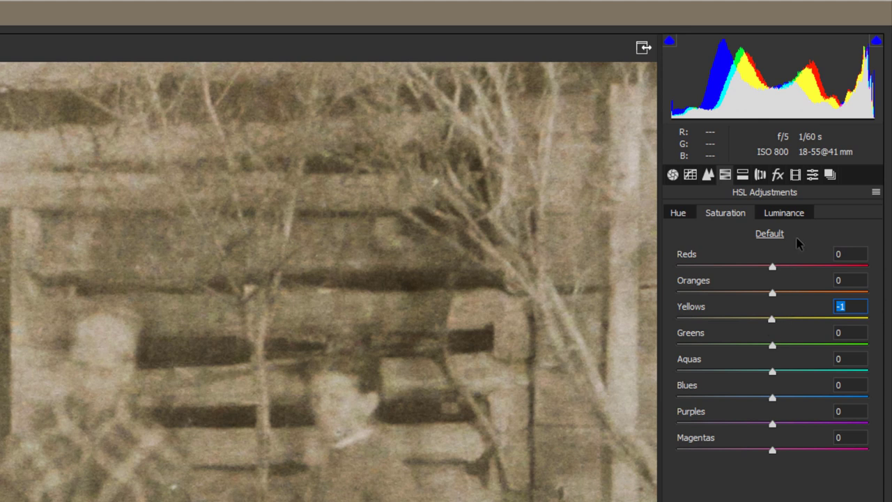
pyautogui.click(797, 213)
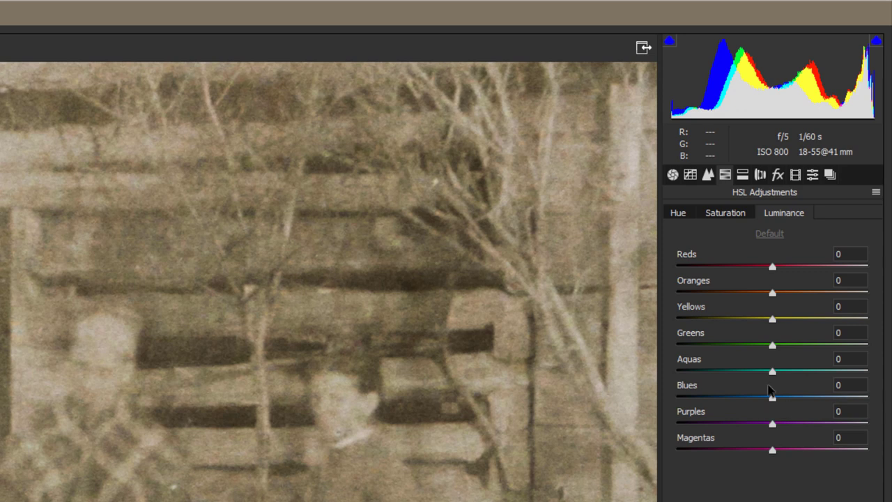
pyautogui.moveTo(773, 319); pyautogui.dragTo(773, 340)
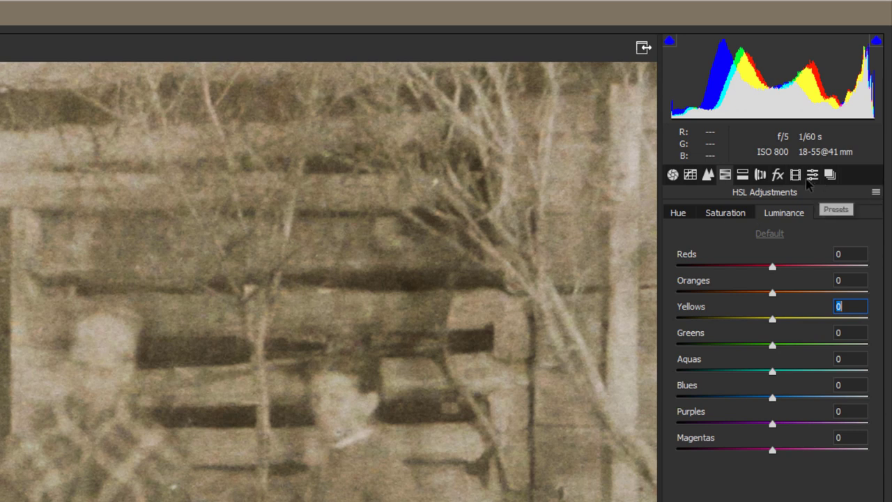
# Try the chromatic aberration removal and lens profile corrections on the whole photo, and turn both off again
pyautogui.click(760, 175)
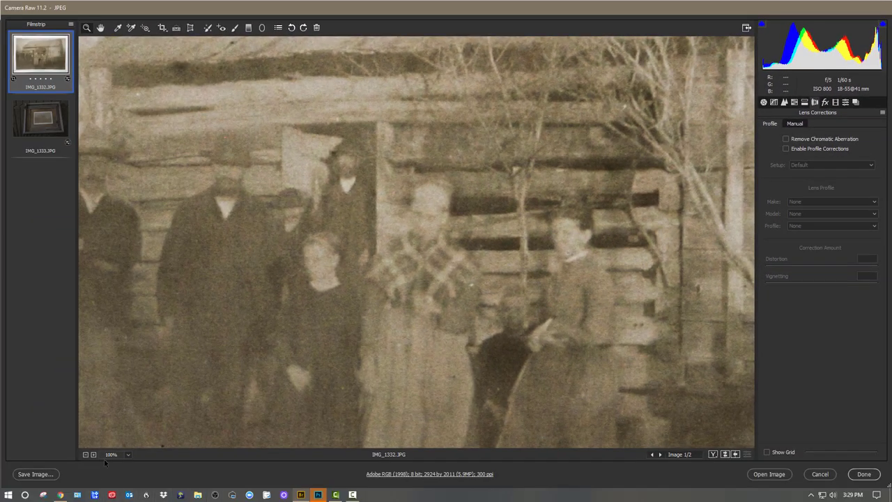
pyautogui.click(111, 456)
pyautogui.click(119, 430)
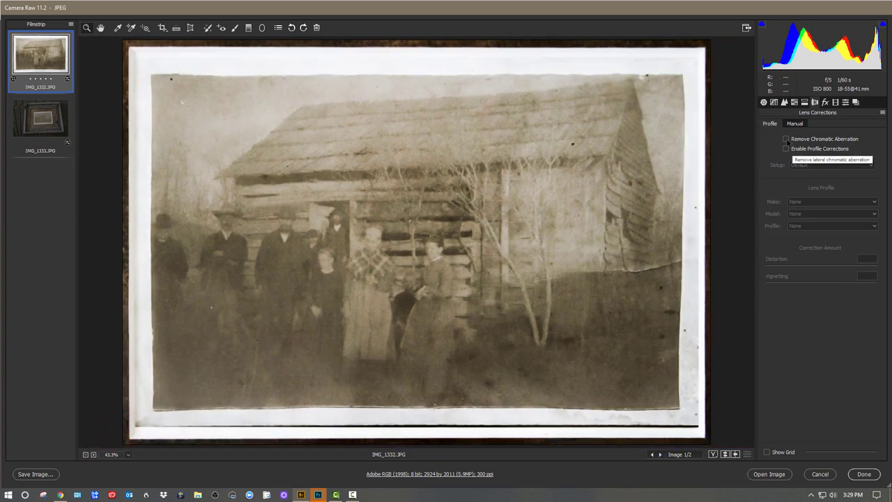
pyautogui.click(786, 139)
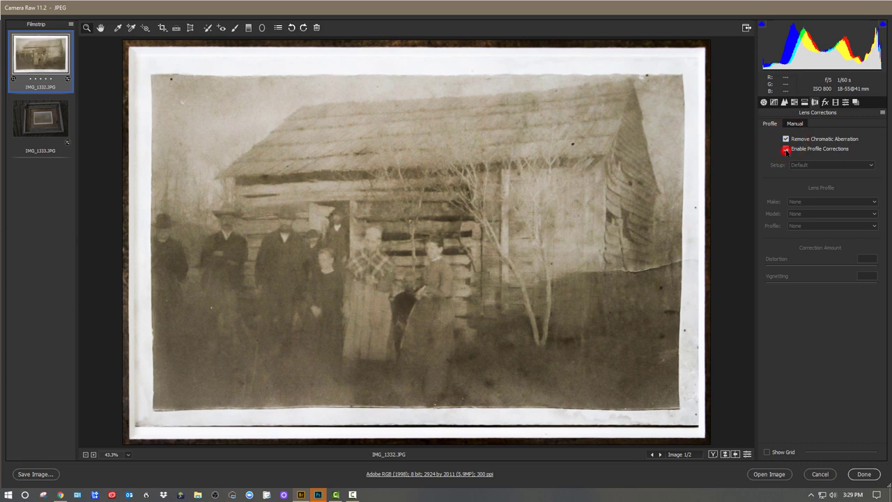
pyautogui.click(786, 149)
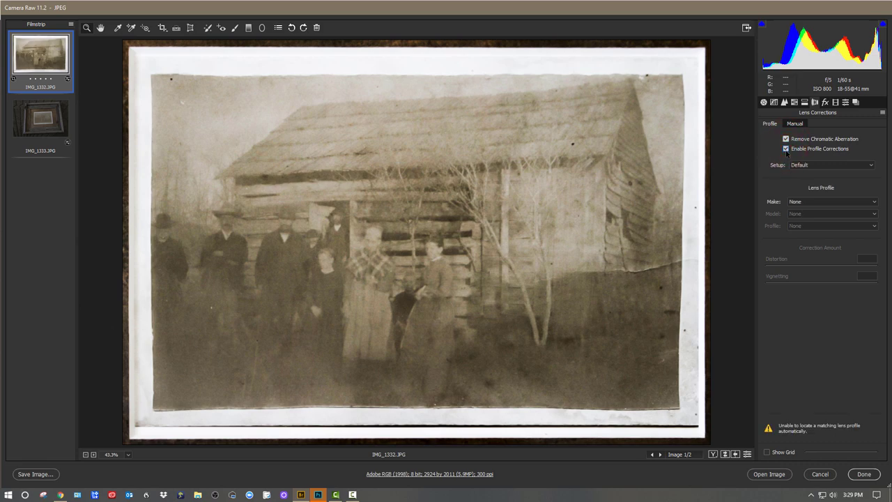
pyautogui.click(785, 138)
pyautogui.click(784, 149)
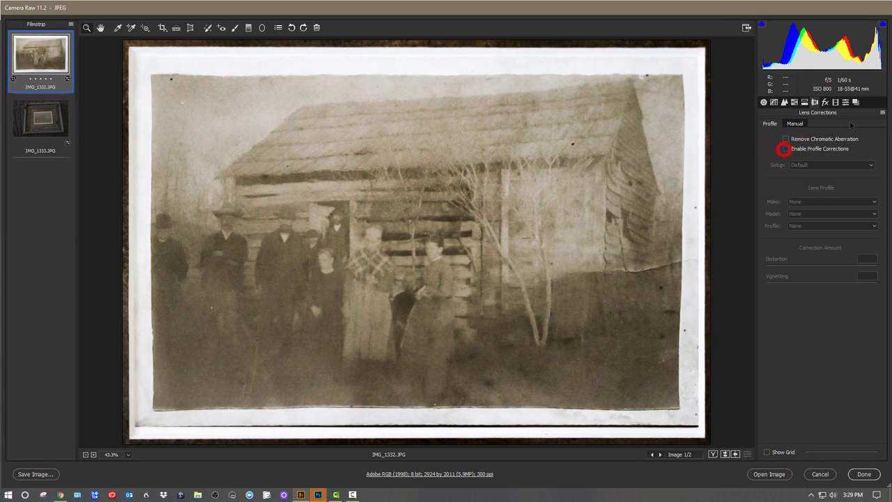
# Return to the Basic adjustments, raise Exposure to +2.05 and lower Blacks further
pyautogui.hotkey('ctrl', 'alt', '1')
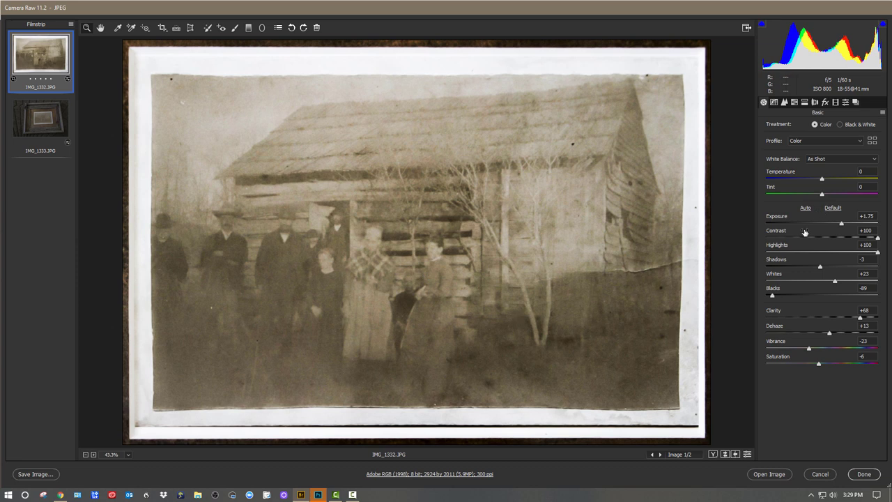
pyautogui.moveTo(842, 223); pyautogui.dragTo(846, 223)
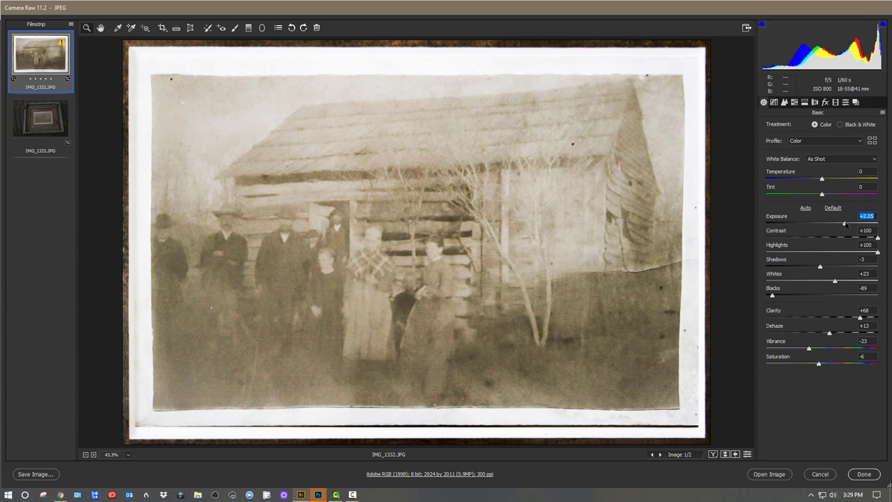
pyautogui.moveTo(773, 297); pyautogui.dragTo(766, 296)
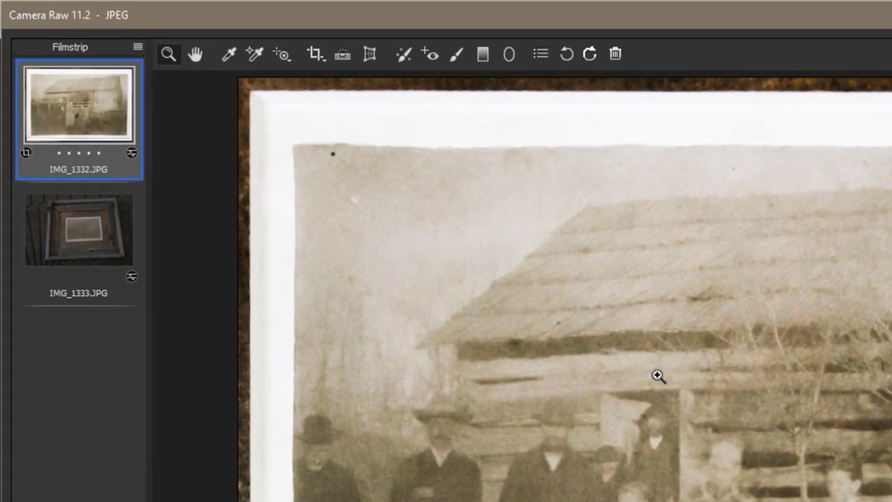
# Heal the black dot near the faded photo's upper-left corner with Spot Removal set to Heal at size 14
pyautogui.click(605, 363)
pyautogui.click(361, 289)
pyautogui.click(374, 311)
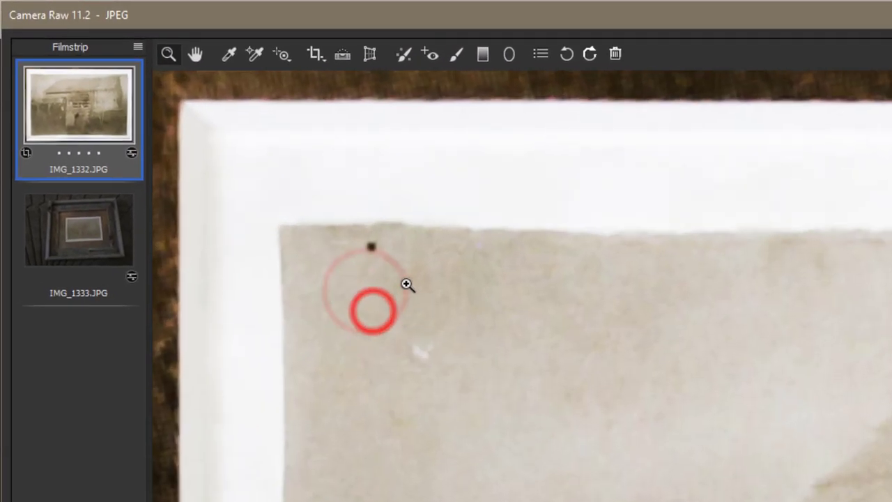
pyautogui.click(407, 285)
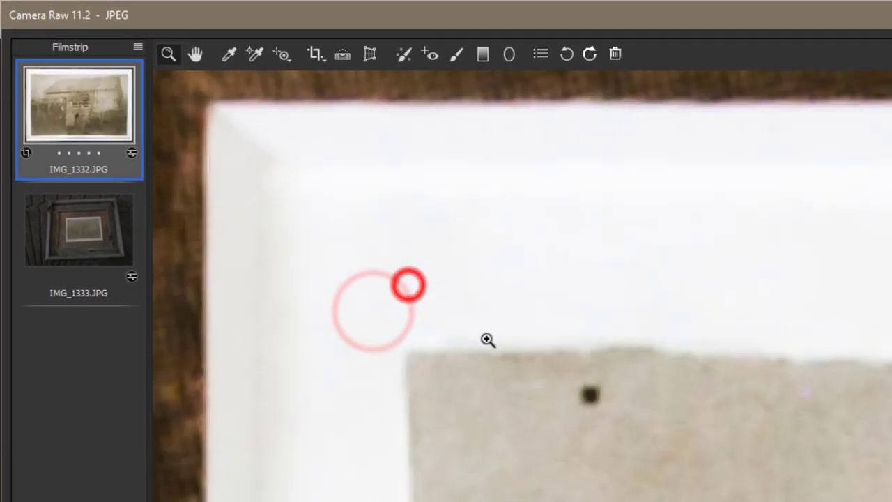
pyautogui.click(406, 57)
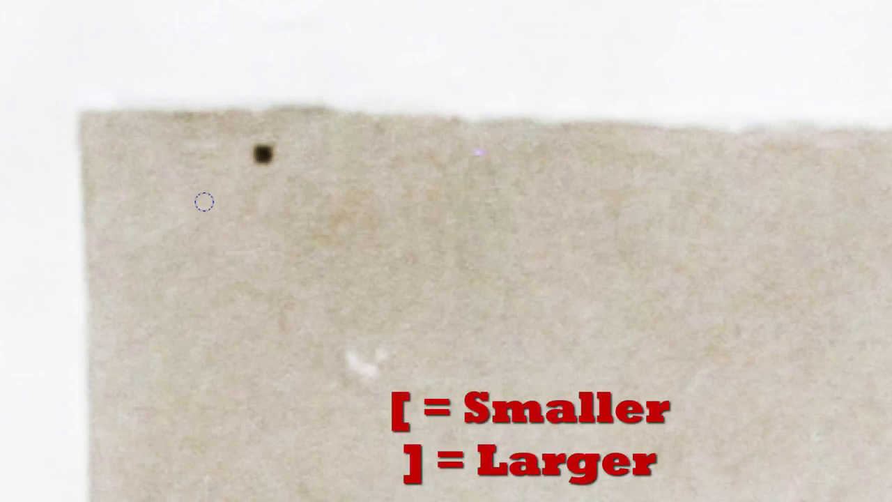
pyautogui.press(']')
pyautogui.press(']')
pyautogui.press(']')
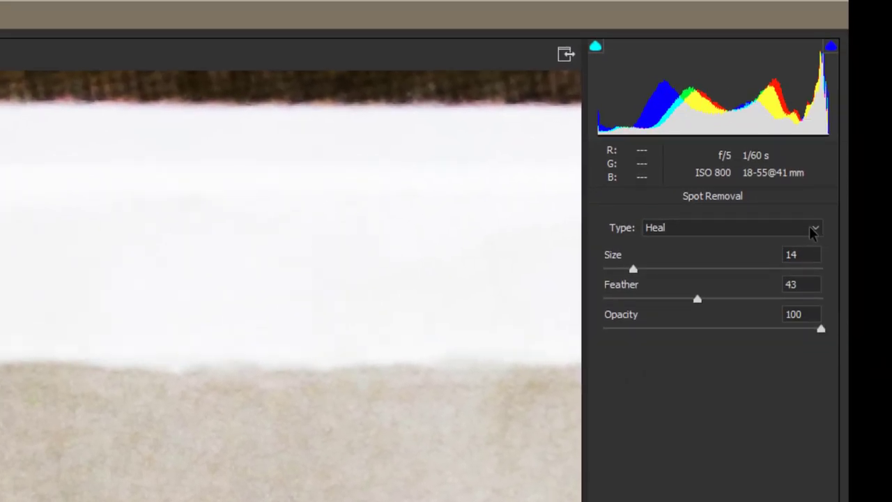
pyautogui.click(817, 228)
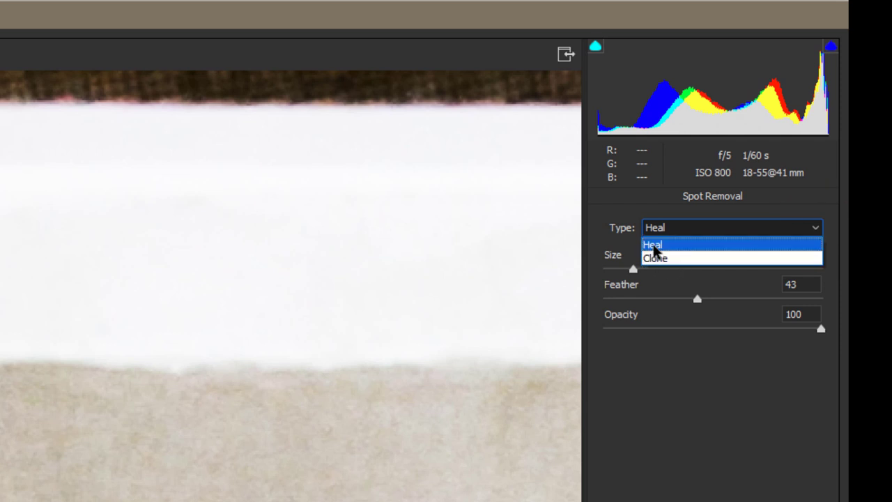
pyautogui.click(655, 247)
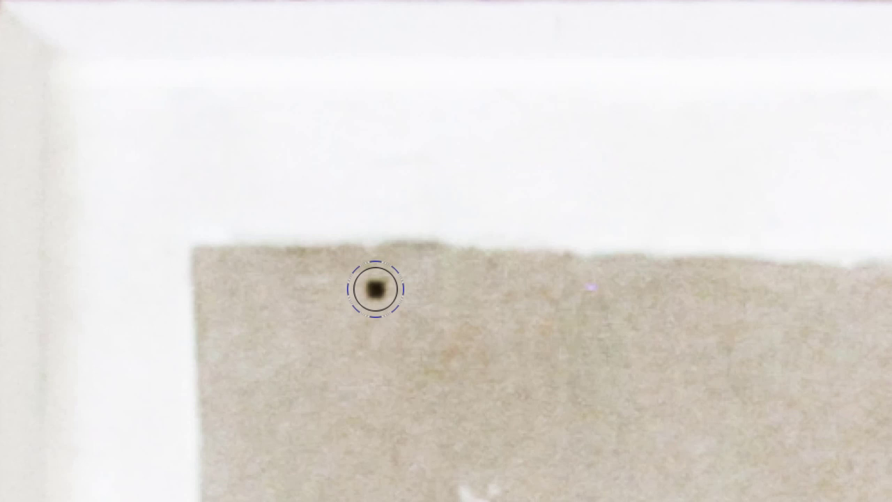
pyautogui.click(375, 289)
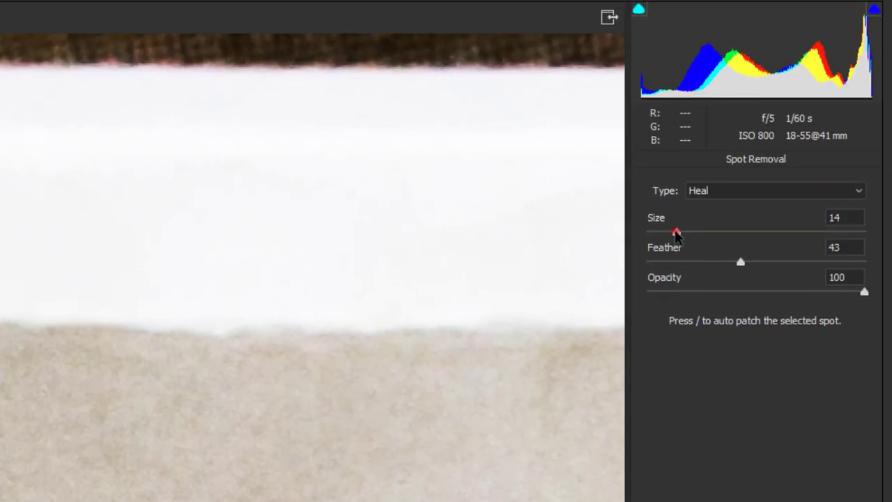
# Set the healed spot's size to 19, try different Feather and Opacity amounts, and settle on Feather 27 and Opacity 100
pyautogui.moveTo(676, 233); pyautogui.dragTo(687, 233)
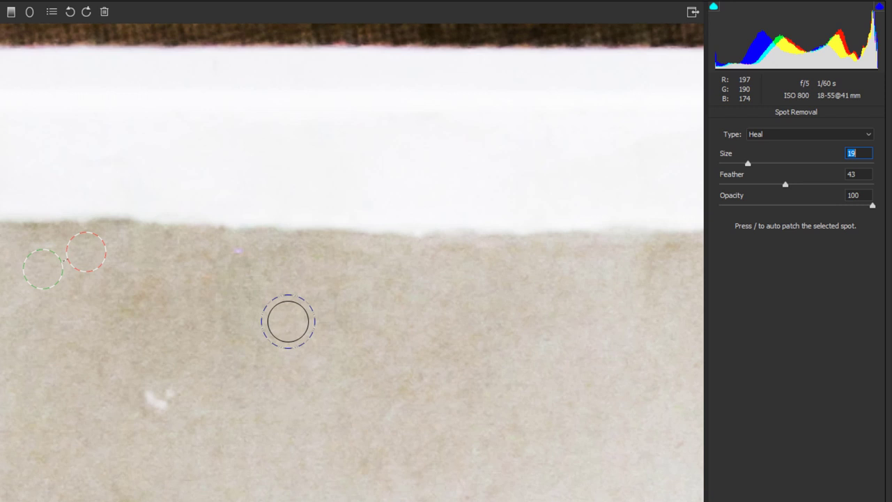
pyautogui.moveTo(785, 185); pyautogui.dragTo(721, 186)
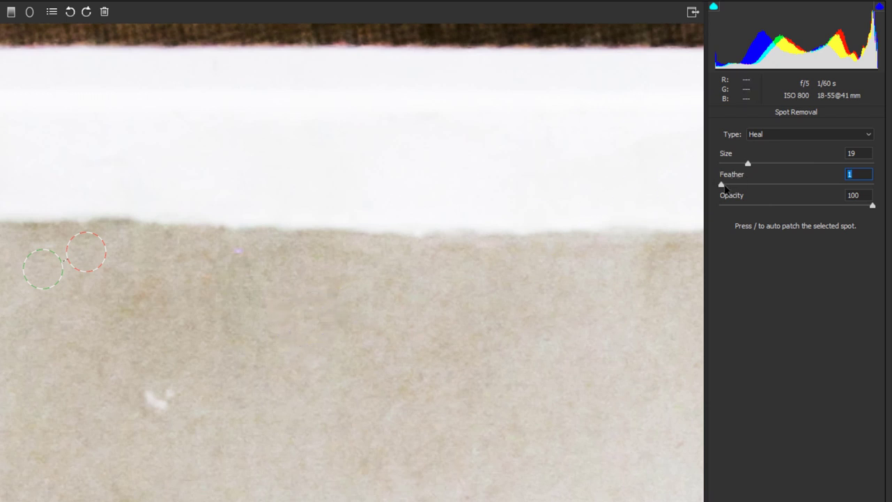
pyautogui.write('60')
pyautogui.press('Return')
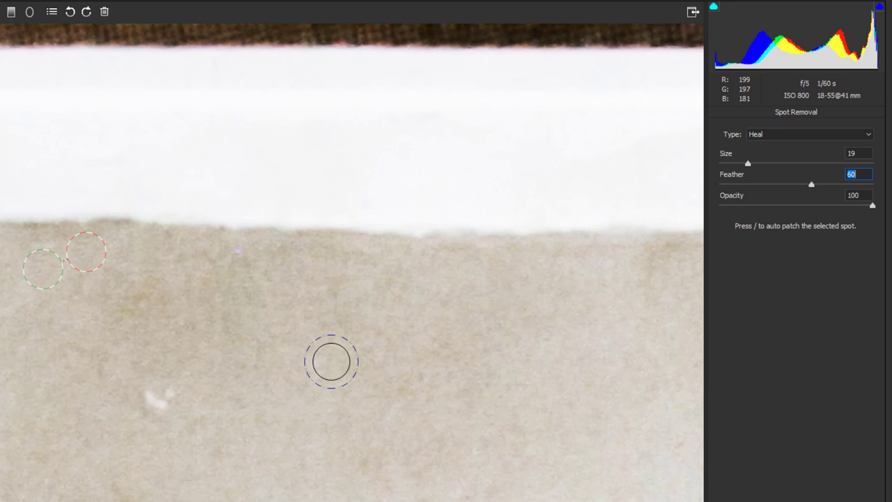
pyautogui.moveTo(811, 185); pyautogui.dragTo(761, 191)
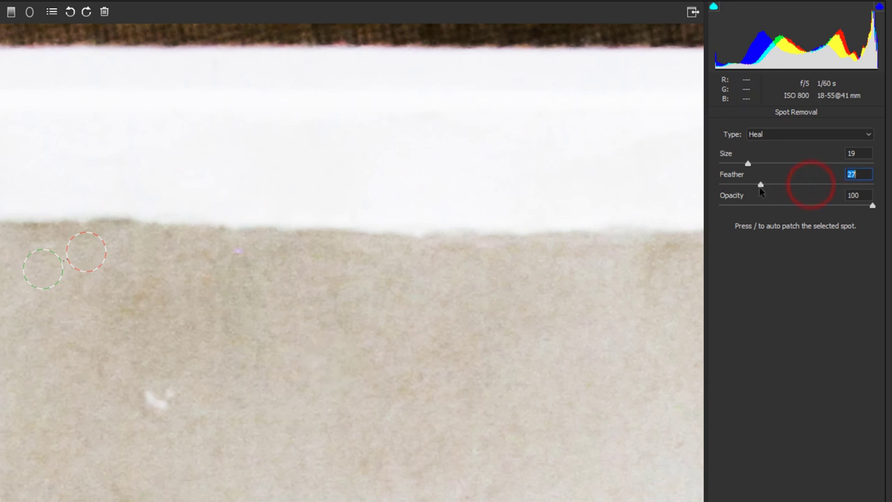
pyautogui.moveTo(873, 207); pyautogui.dragTo(774, 216)
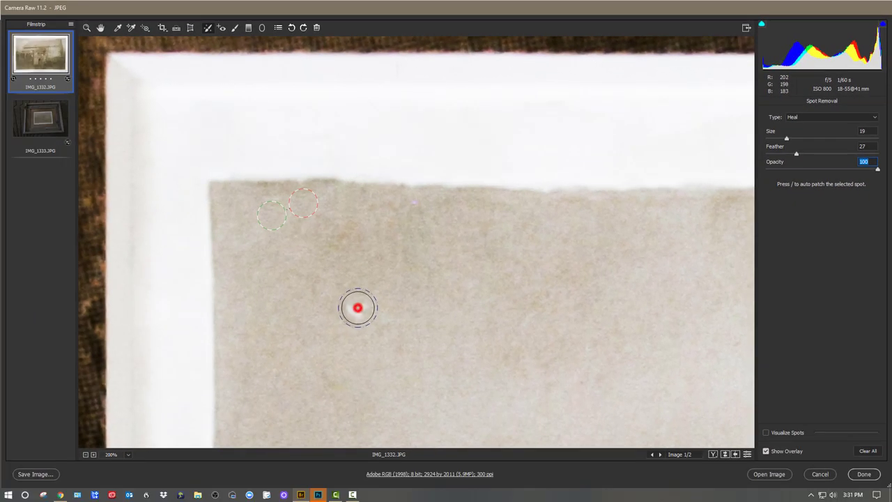
# Heal the white mark in the upper-left sky and move its sample source to clean sky just beside it
pyautogui.click(358, 307)
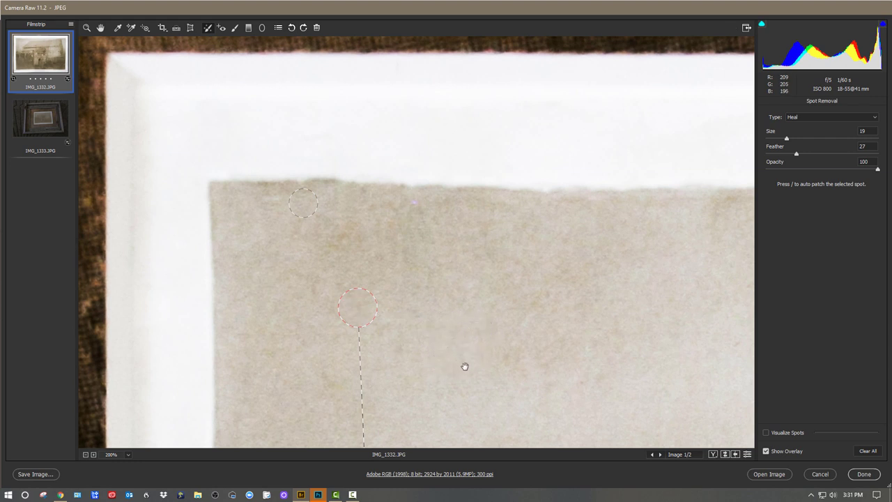
pyautogui.moveTo(464, 365); pyautogui.dragTo(440, 206)
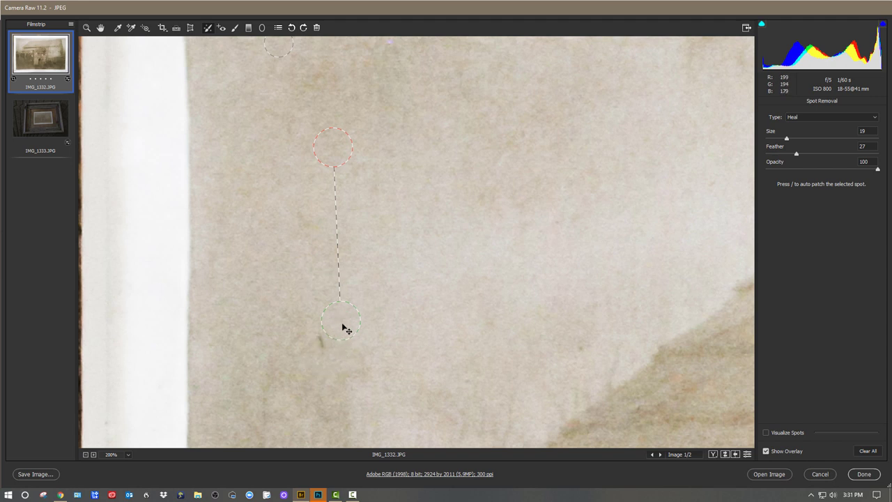
pyautogui.moveTo(344, 328)
pyautogui.mouseDown()
pyautogui.moveTo(398, 299)
pyautogui.moveTo(416, 120)
pyautogui.moveTo(425, 171)
pyautogui.moveTo(403, 141)
pyautogui.mouseUp()
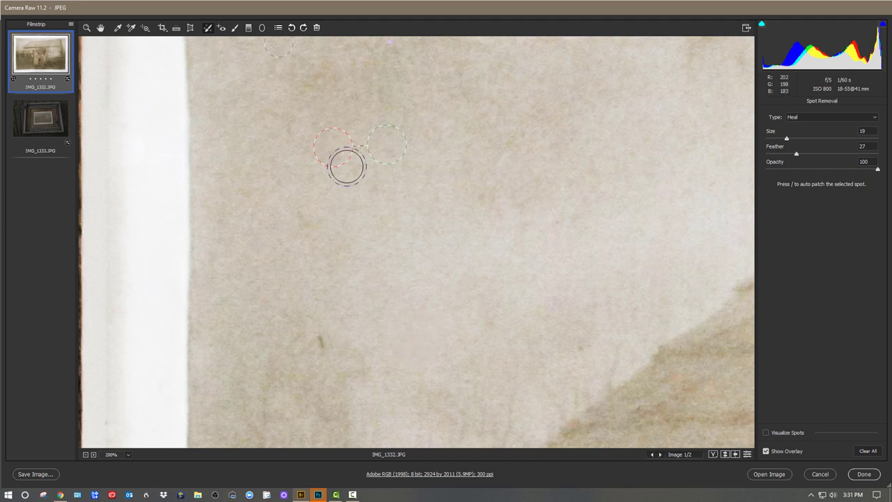
pyautogui.moveTo(394, 145)
pyautogui.mouseDown()
pyautogui.moveTo(386, 177)
pyautogui.moveTo(371, 181)
pyautogui.mouseUp()
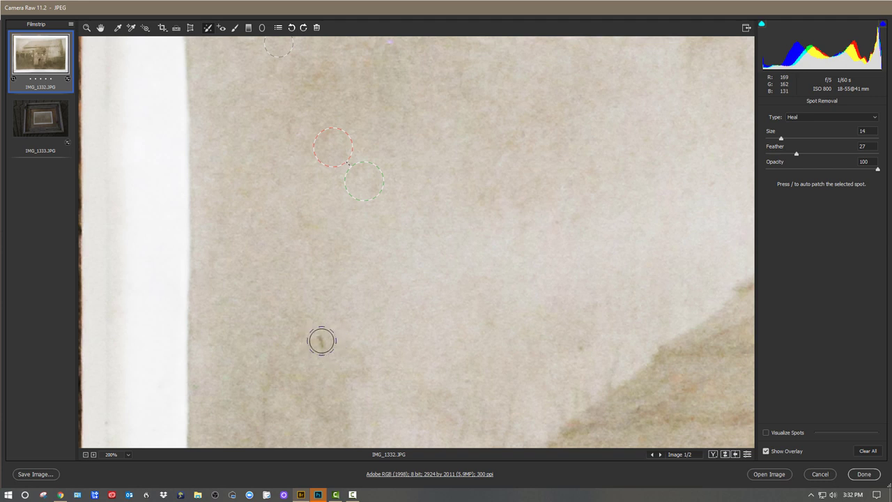
# Heal the dark streak in the sky at size 14 and the small speck near the roof slope at size 10
pyautogui.press('[')
pyautogui.press('[')
pyautogui.click(320, 342)
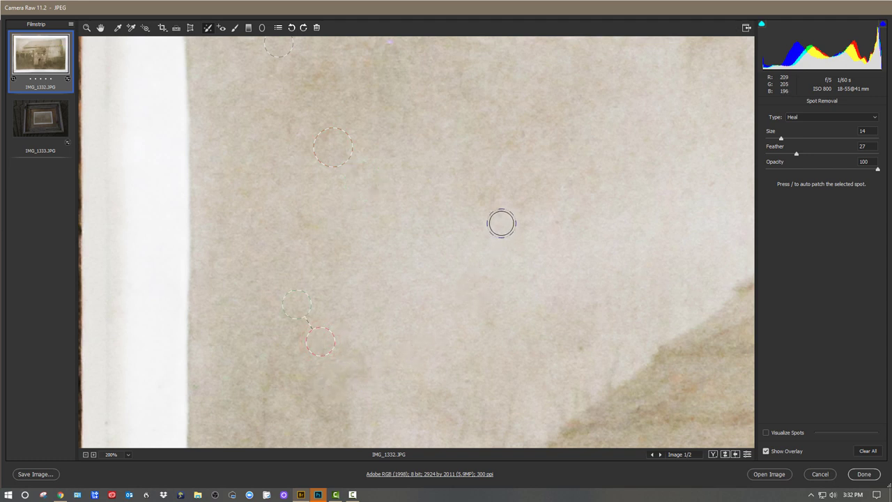
pyautogui.click(580, 350)
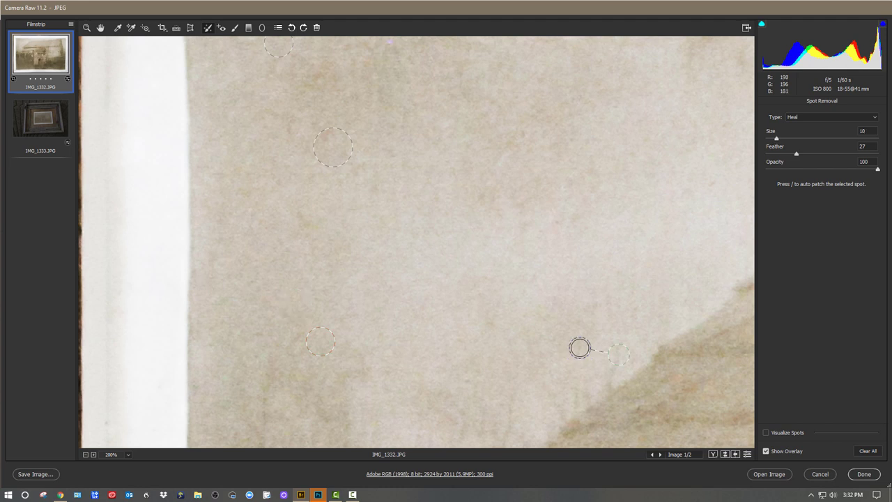
# Heal the dark speck on the lower roof and move its sample source onto the matching roof texture just beside it
pyautogui.scroll(-5, 540, 353)
pyautogui.hscroll(5, 541, 354)
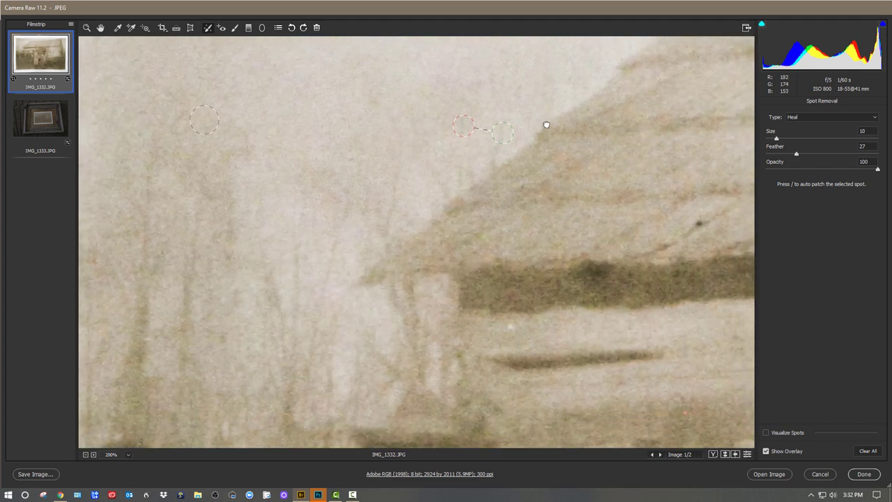
pyautogui.moveTo(389, 167); pyautogui.dragTo(325, 212)
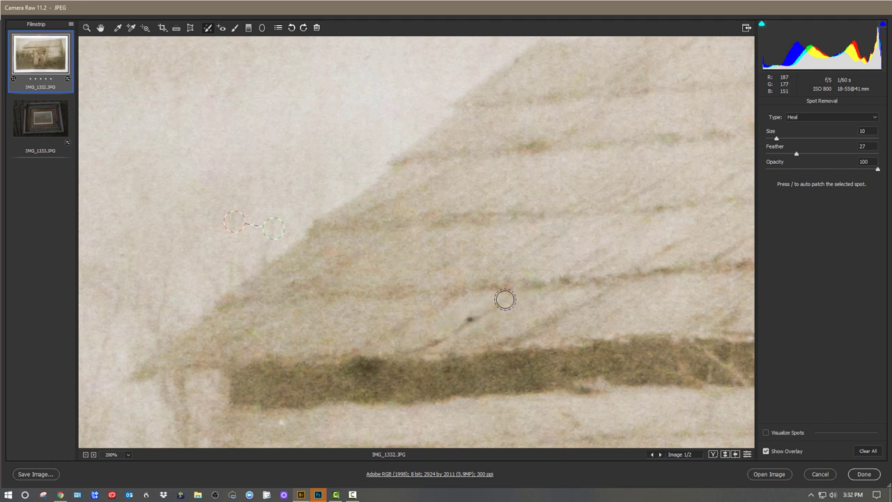
pyautogui.click(471, 318)
pyautogui.moveTo(474, 354)
pyautogui.mouseDown()
pyautogui.moveTo(345, 317)
pyautogui.moveTo(284, 268)
pyautogui.mouseUp()
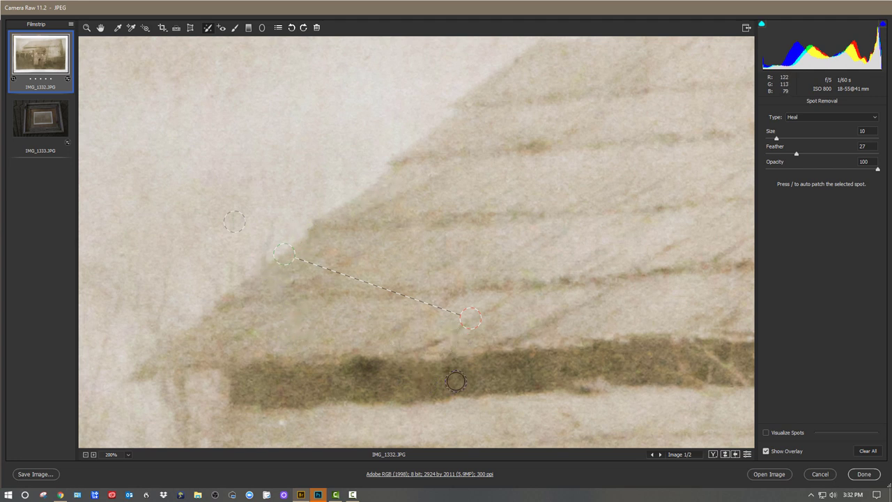
pyautogui.moveTo(288, 255)
pyautogui.mouseDown()
pyautogui.moveTo(481, 323)
pyautogui.moveTo(506, 311)
pyautogui.mouseUp()
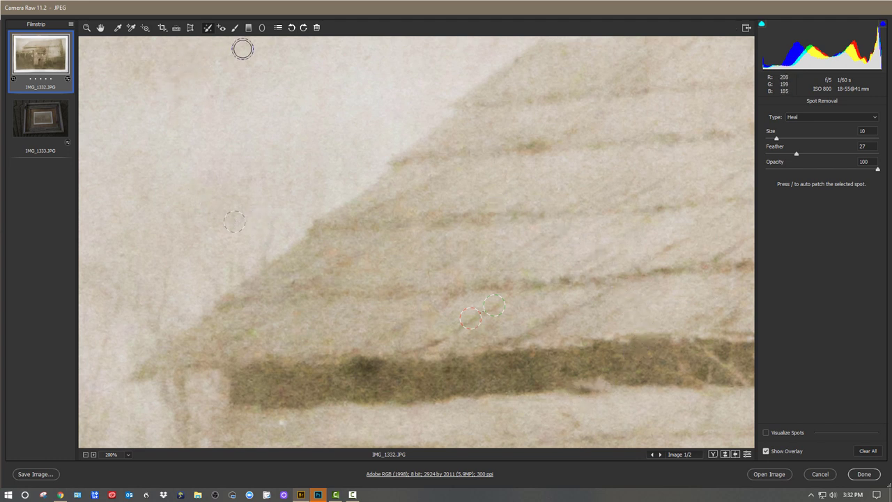
# Leave Spot Removal to view the roof without spot markers, return to it and inspect the healed roof spot
pyautogui.click(86, 27)
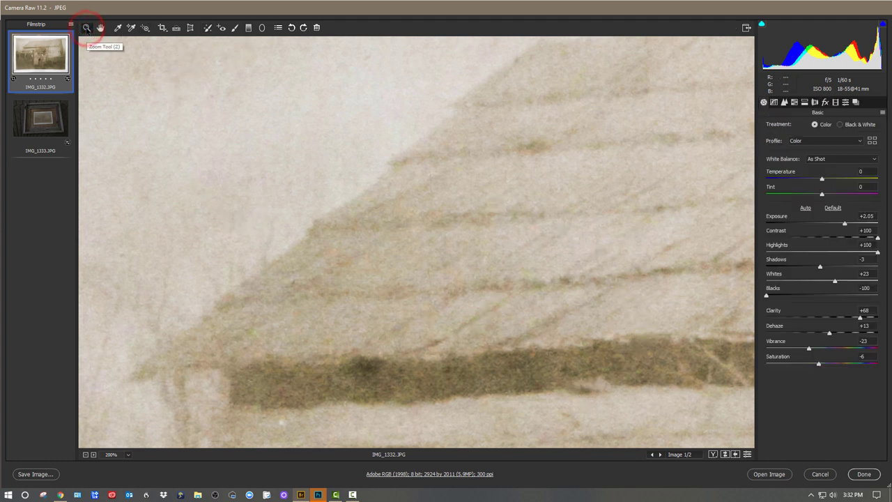
pyautogui.click(208, 28)
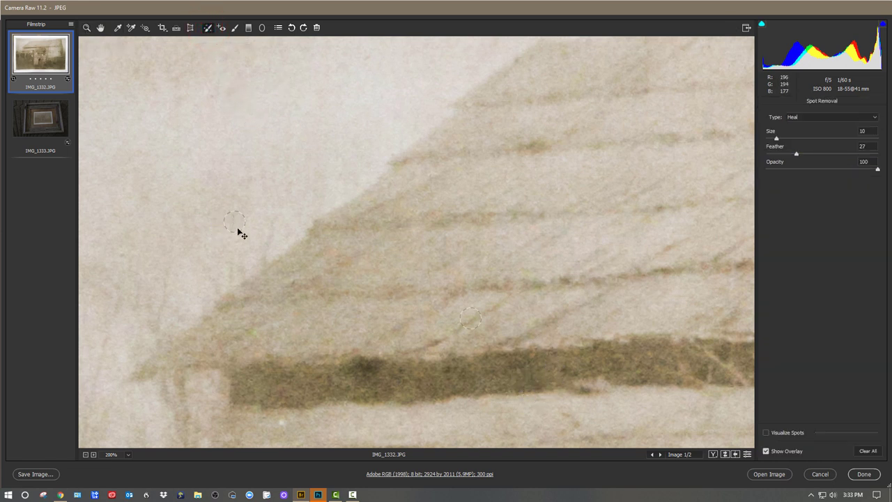
pyautogui.click(473, 322)
pyautogui.click(470, 318)
# Heal the specks in the sky above the roof, the one just below the ridge and the one on the white mat
pyautogui.moveTo(645, 271); pyautogui.dragTo(359, 339)
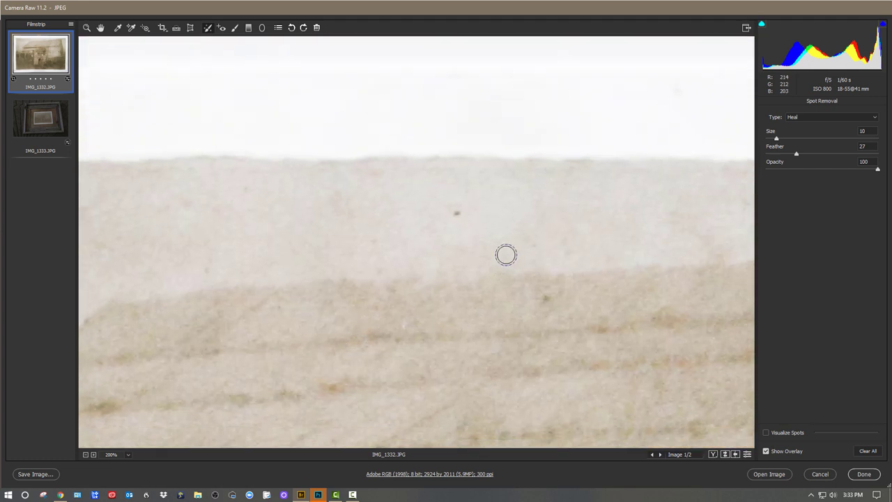
pyautogui.click(457, 213)
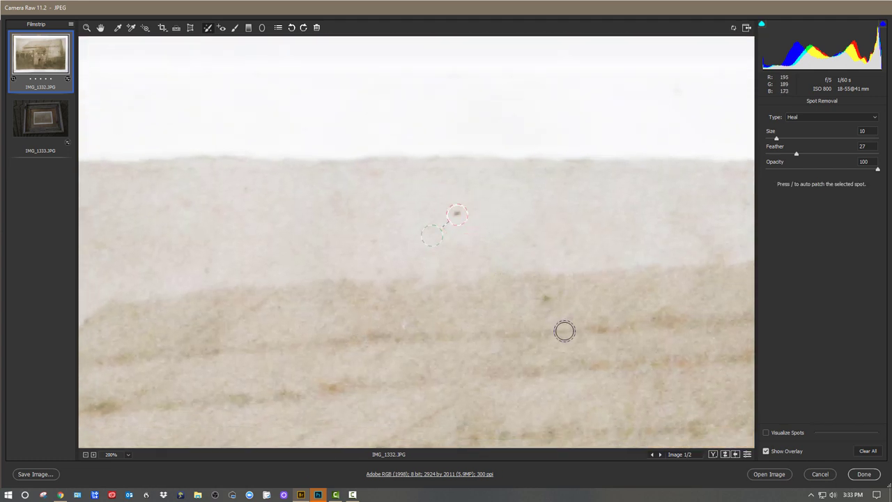
pyautogui.click(547, 298)
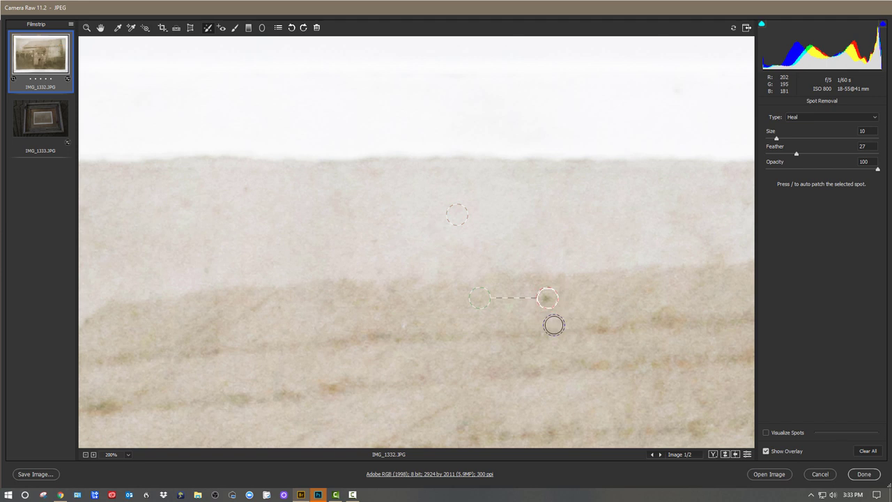
pyautogui.moveTo(693, 294); pyautogui.dragTo(349, 235)
pyautogui.click(421, 141)
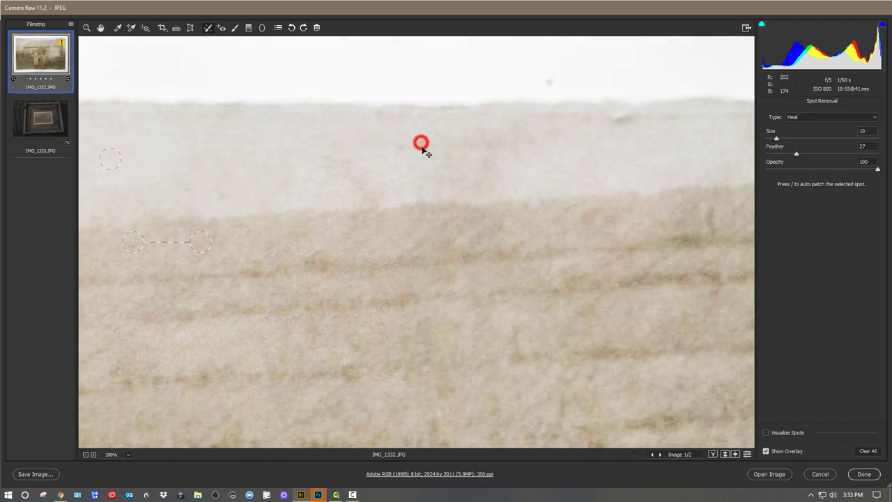
pyautogui.click(549, 80)
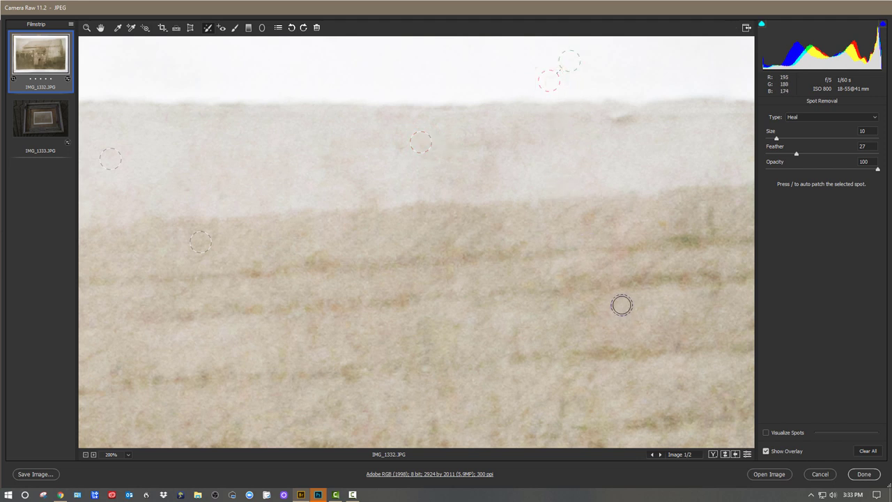
# Heal the black spot low on the roof, the speck near its ridge and the black spot on the photo's upper edge near the right corner
pyautogui.moveTo(627, 313); pyautogui.dragTo(579, 337)
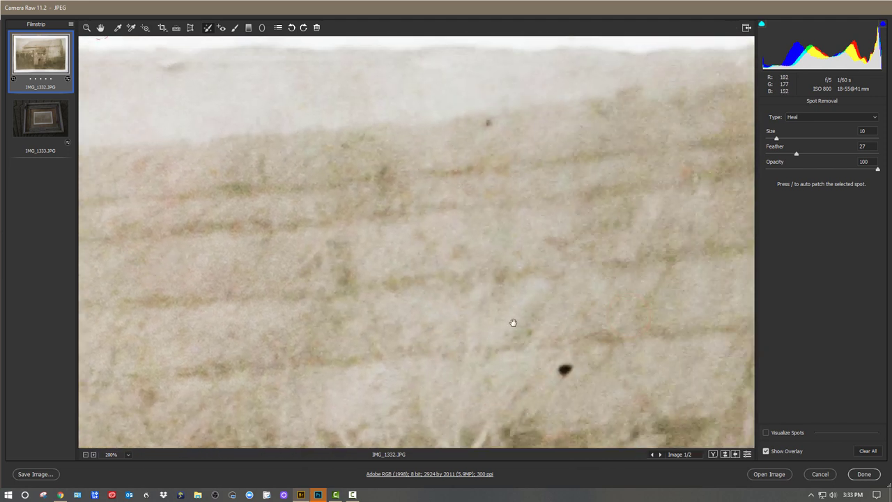
pyautogui.click(564, 370)
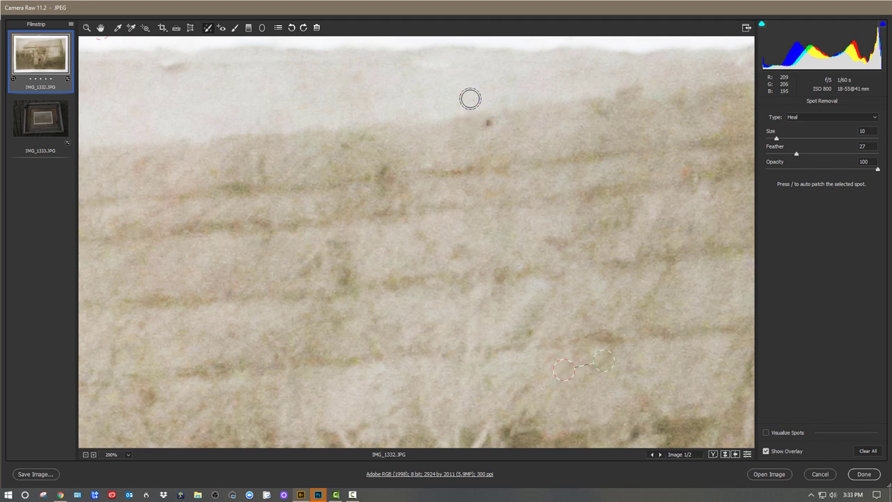
pyautogui.click(488, 124)
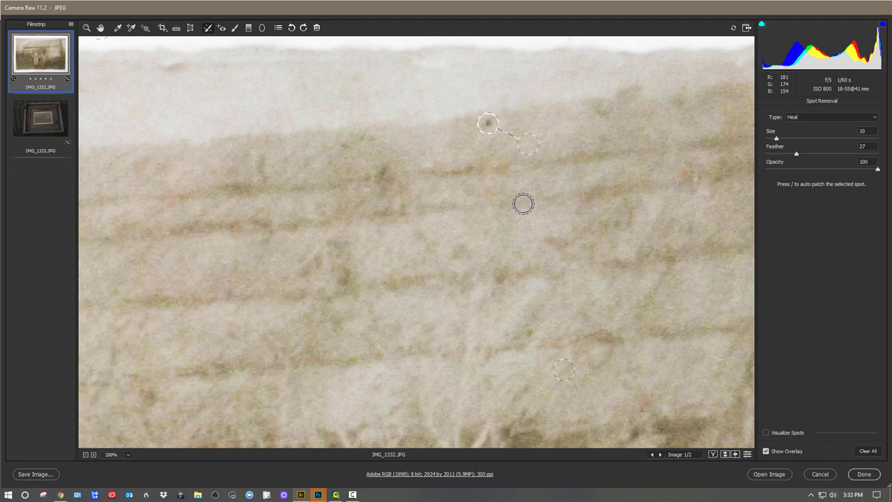
pyautogui.moveTo(645, 211); pyautogui.dragTo(311, 225)
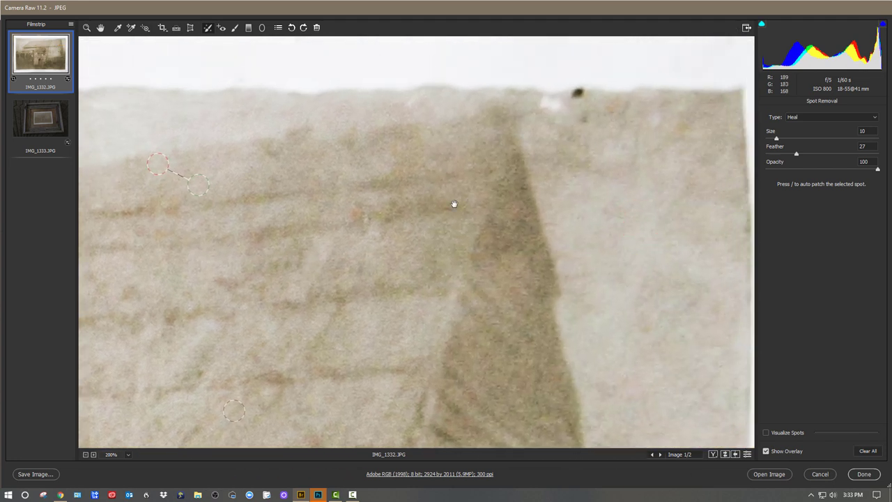
pyautogui.click(578, 93)
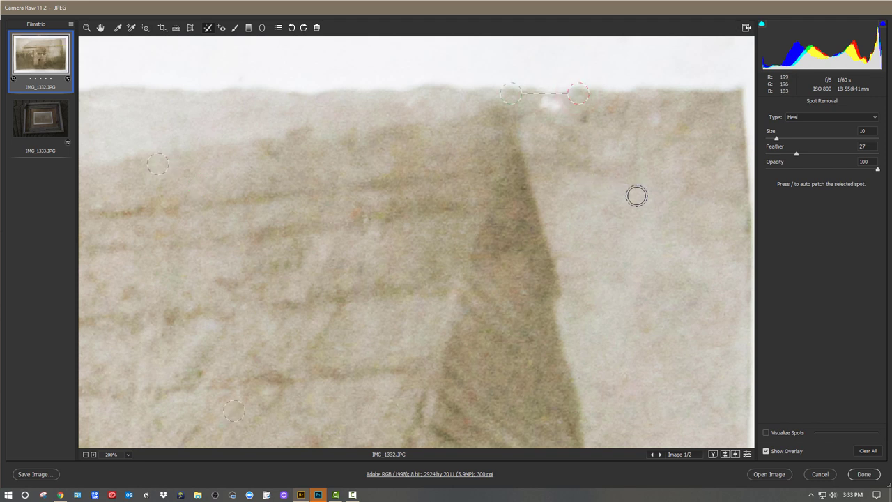
pyautogui.scroll(-5, 607, 264)
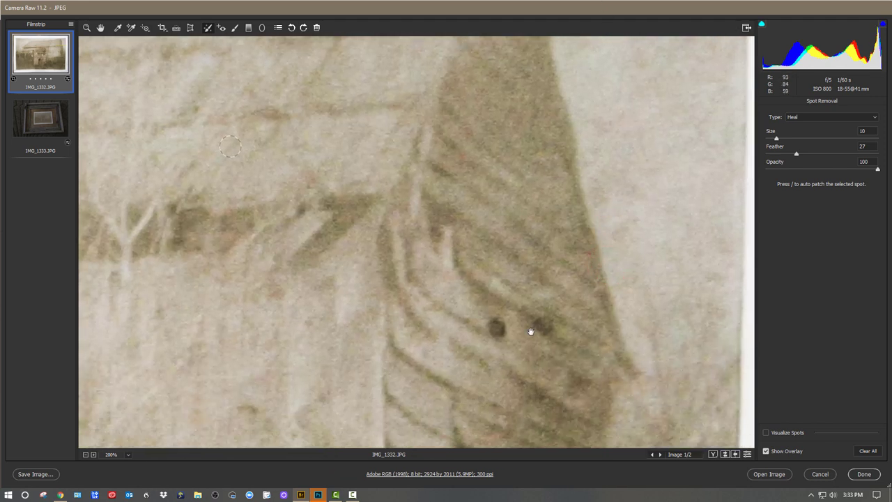
# Heal the two dark spots on the cabin's gable-end siding with a size 16 brush, picking another sample source where needed
pyautogui.moveTo(576, 339); pyautogui.dragTo(590, 193)
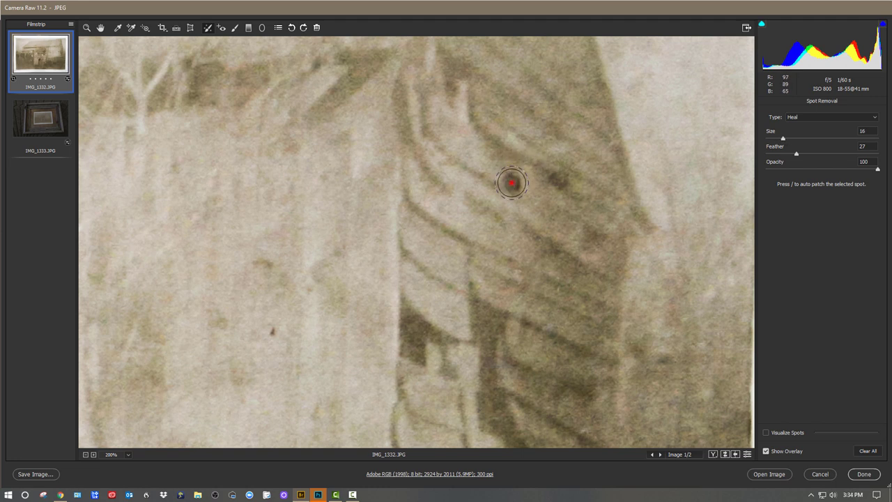
pyautogui.click(512, 183)
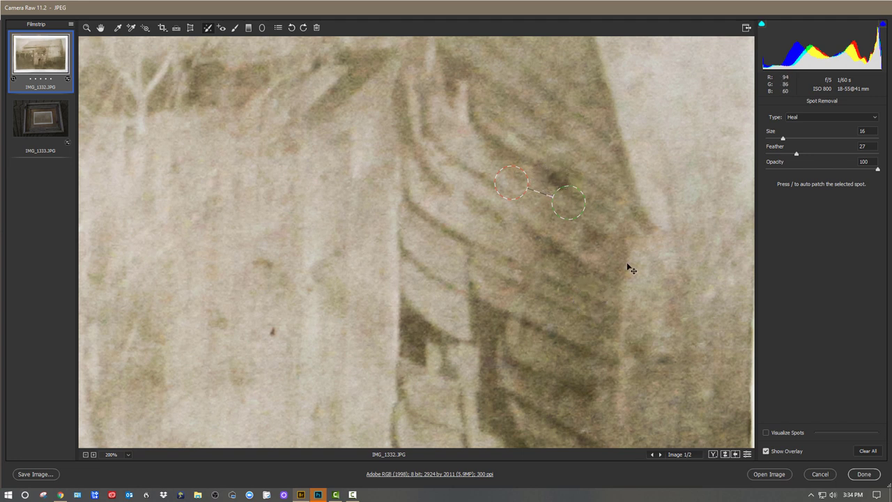
pyautogui.press('/')
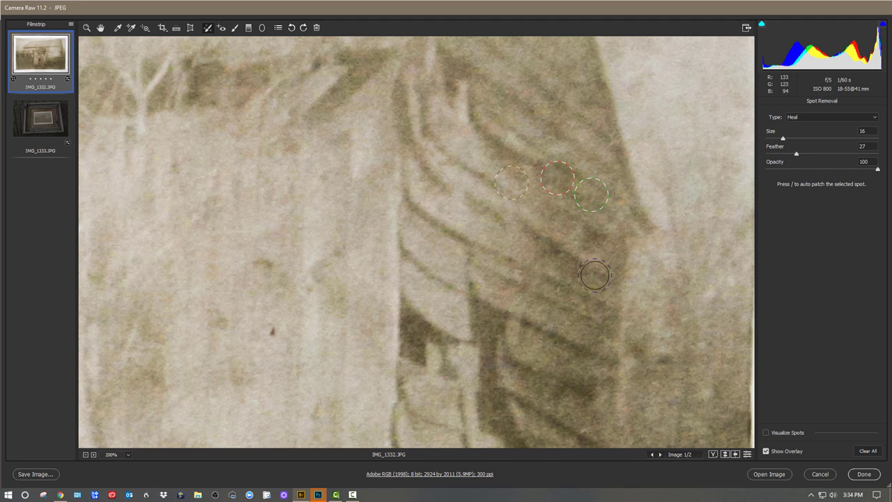
# Heal the tear from the gable wall's base to the photo's right edge, plus the black spot in the ground below it
pyautogui.moveTo(549, 362); pyautogui.dragTo(584, 158)
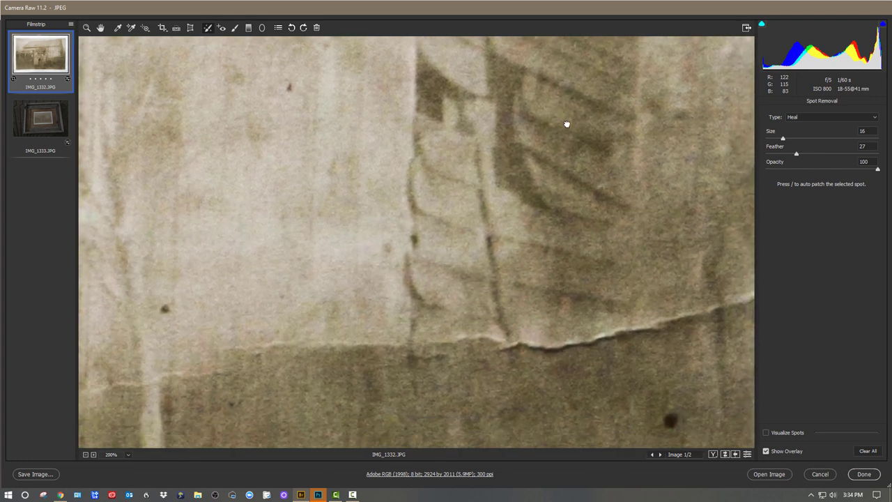
pyautogui.click(544, 395)
pyautogui.moveTo(550, 314)
pyautogui.mouseDown()
pyautogui.moveTo(446, 309)
pyautogui.moveTo(433, 287)
pyautogui.mouseUp()
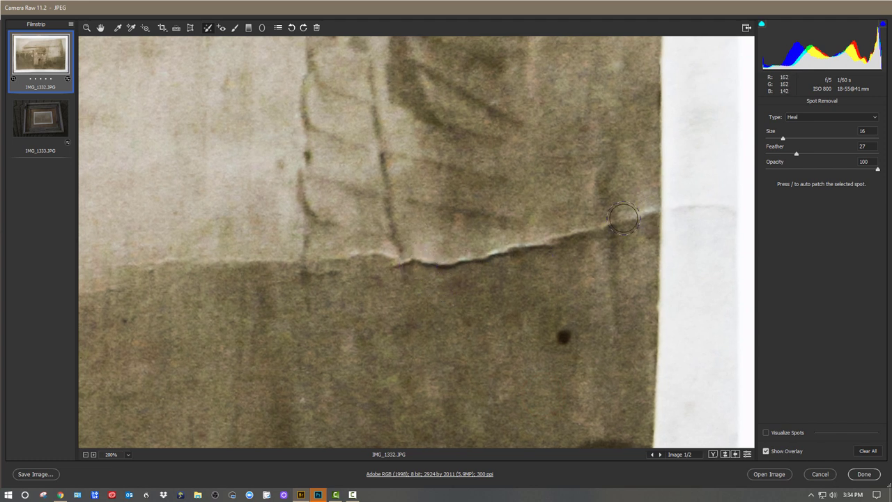
pyautogui.click(478, 259)
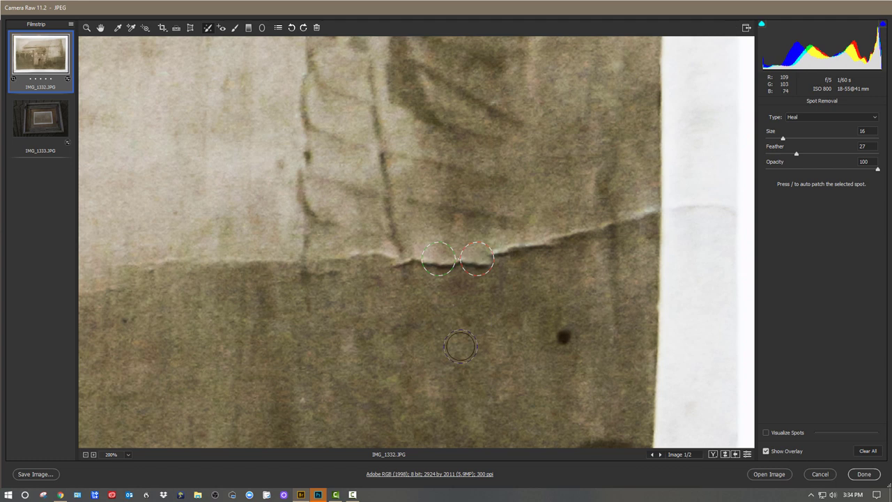
pyautogui.moveTo(438, 265)
pyautogui.mouseDown()
pyautogui.moveTo(470, 302)
pyautogui.moveTo(453, 299)
pyautogui.mouseUp()
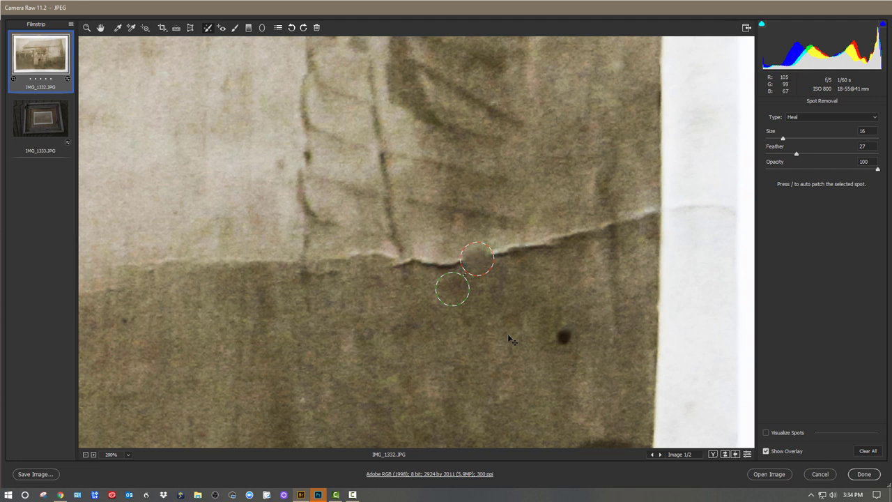
pyautogui.moveTo(496, 252); pyautogui.dragTo(649, 214)
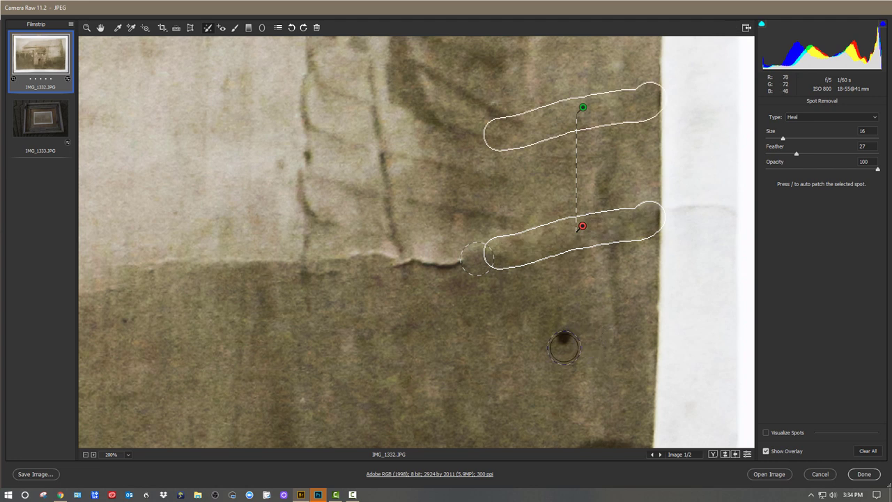
pyautogui.moveTo(405, 269); pyautogui.dragTo(457, 263)
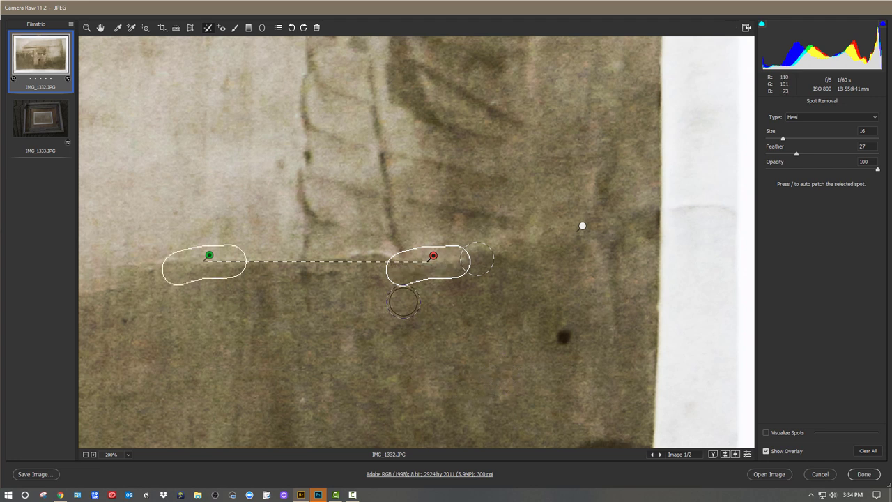
pyautogui.click(564, 339)
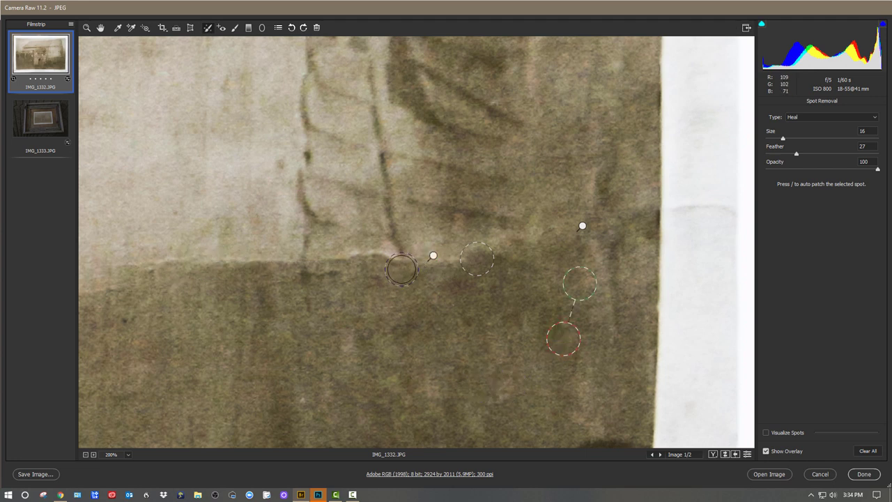
# Heal the tear's remaining stretch along the wall base, sampling from the ground just below, and view the whole photo without spot markers
pyautogui.click(396, 263)
pyautogui.moveTo(396, 263); pyautogui.dragTo(311, 264)
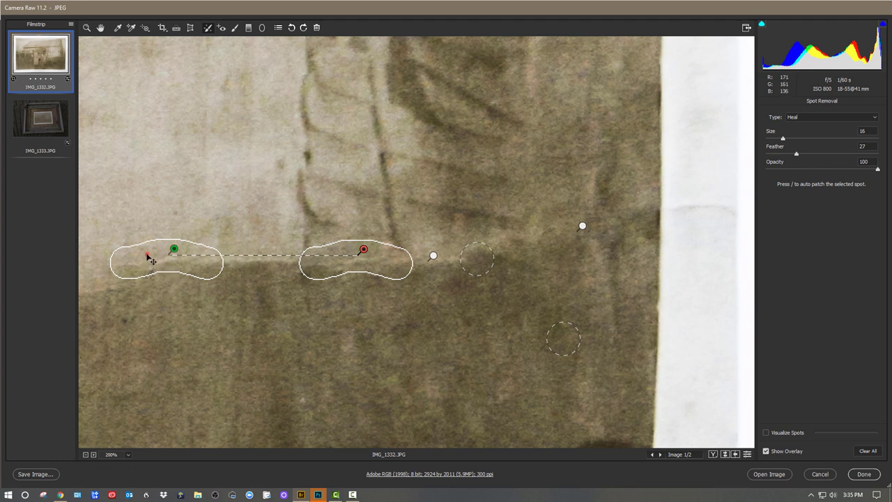
pyautogui.moveTo(151, 260); pyautogui.dragTo(345, 306)
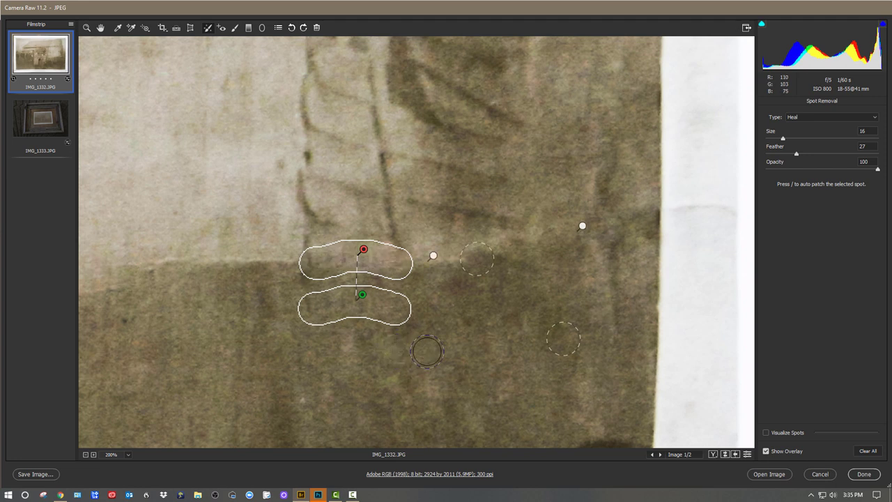
pyautogui.click(113, 455)
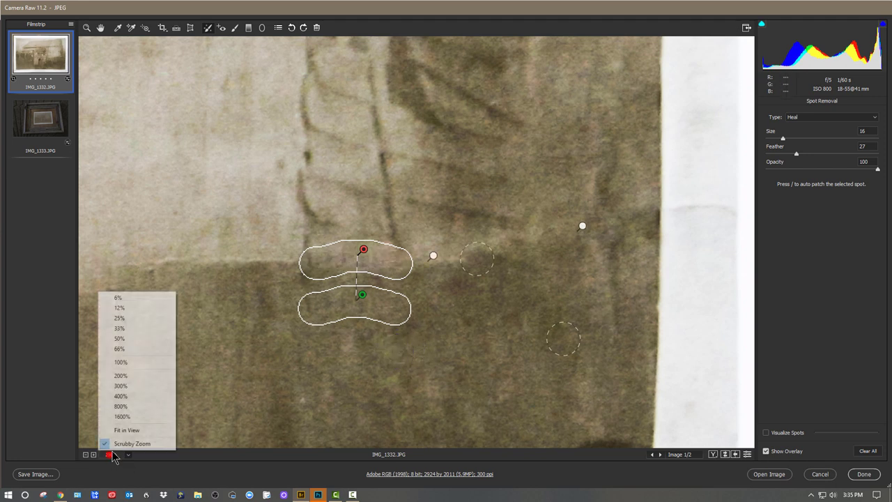
pyautogui.click(126, 429)
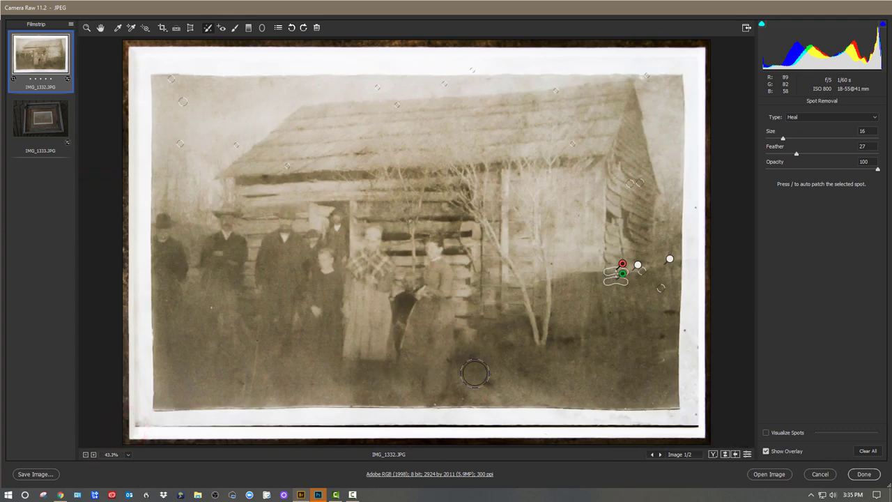
pyautogui.click(86, 27)
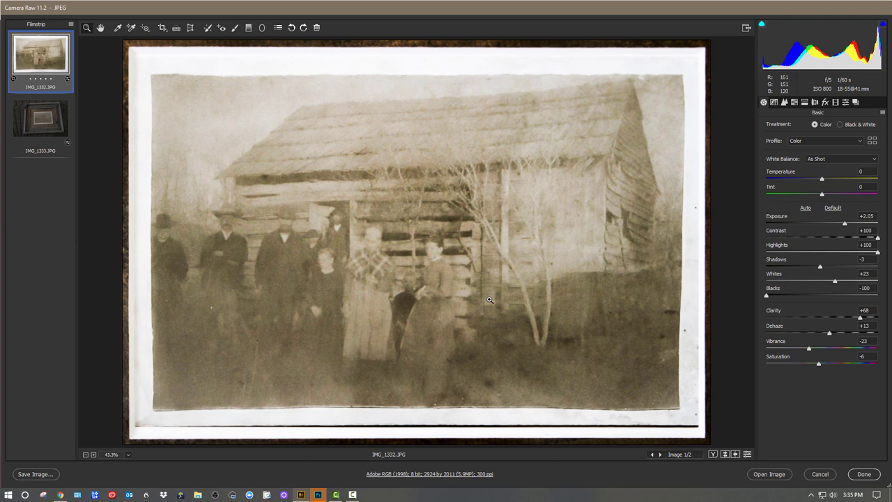
# Heal the three dark blotches on the ground beside the seated woman's skirt, sampling the last one from the ground just below
pyautogui.click(538, 286)
pyautogui.click(543, 276)
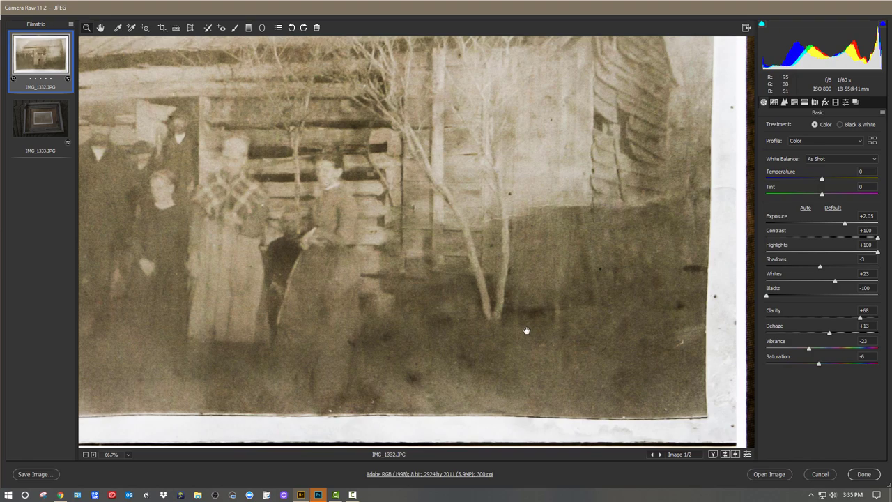
pyautogui.moveTo(525, 328); pyautogui.dragTo(665, 356)
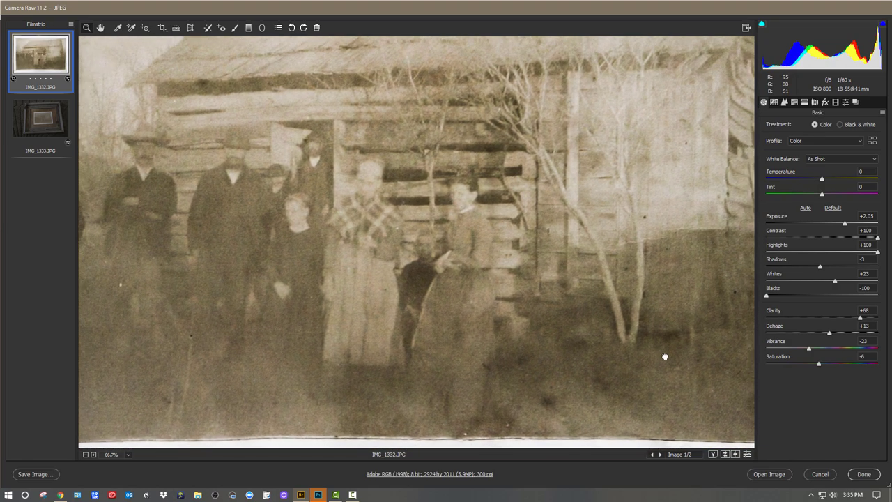
pyautogui.moveTo(541, 367)
pyautogui.mouseDown()
pyautogui.moveTo(579, 350)
pyautogui.moveTo(610, 358)
pyautogui.moveTo(607, 384)
pyautogui.moveTo(542, 374)
pyautogui.mouseUp()
pyautogui.keyDown('ctrl'); pyautogui.click(541, 374); pyautogui.keyUp('ctrl')
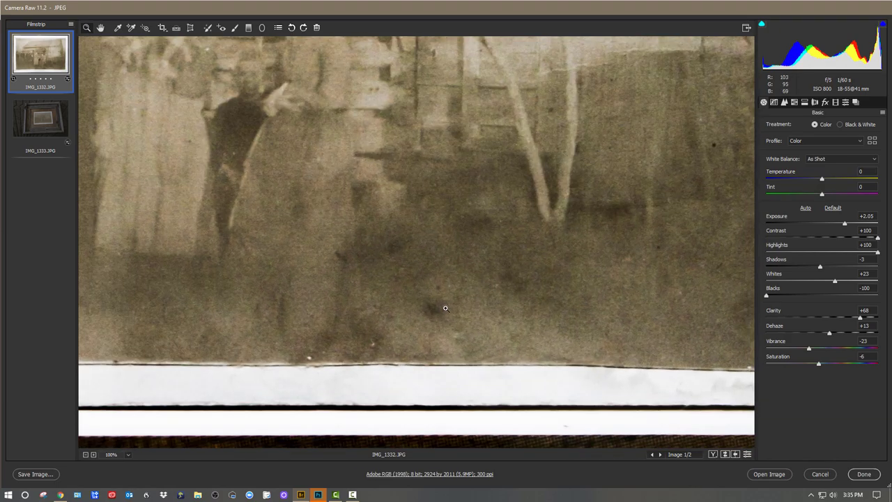
pyautogui.click(207, 28)
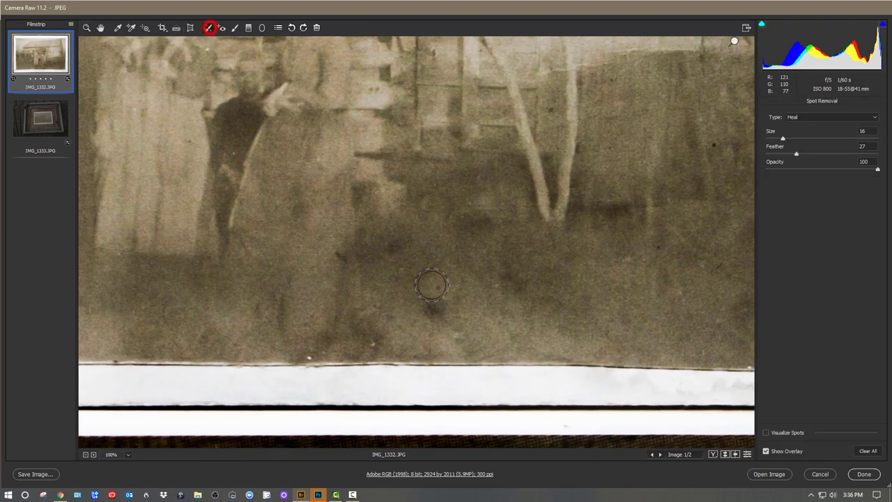
pyautogui.click(433, 307)
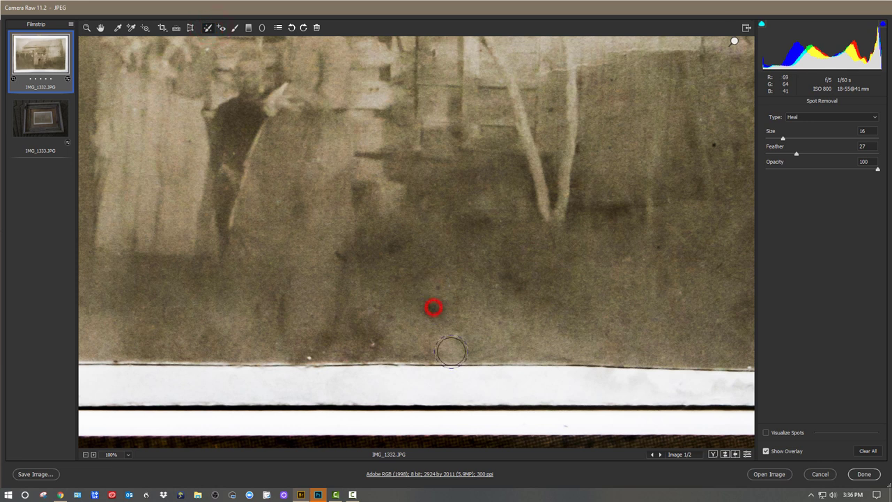
pyautogui.click(395, 246)
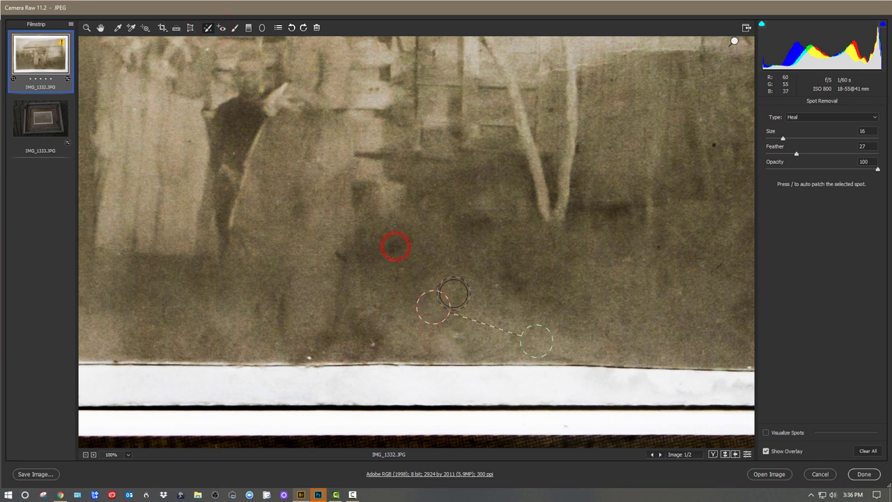
pyautogui.click(343, 256)
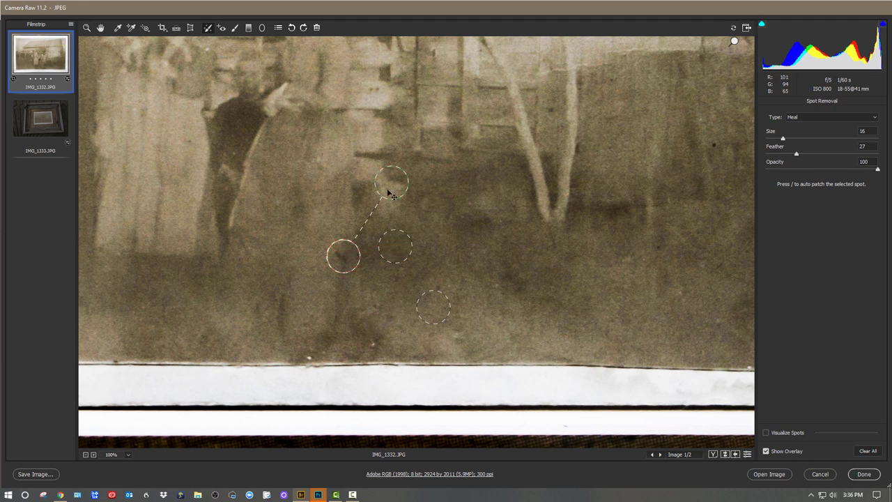
pyautogui.moveTo(391, 183)
pyautogui.mouseDown()
pyautogui.moveTo(328, 299)
pyautogui.moveTo(336, 303)
pyautogui.mouseUp()
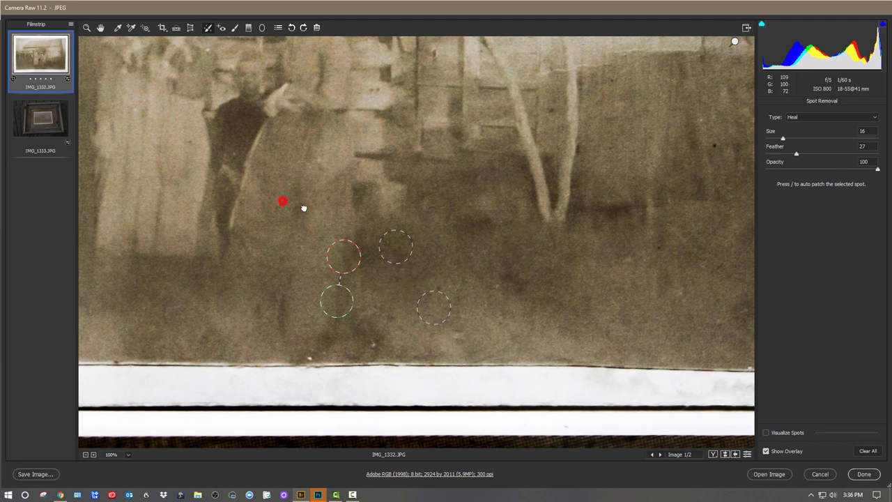
# Heal the small specks on and around the standing figures' clothing with a size 4 brush, and fit the whole photo in view
pyautogui.moveTo(303, 205); pyautogui.dragTo(501, 350)
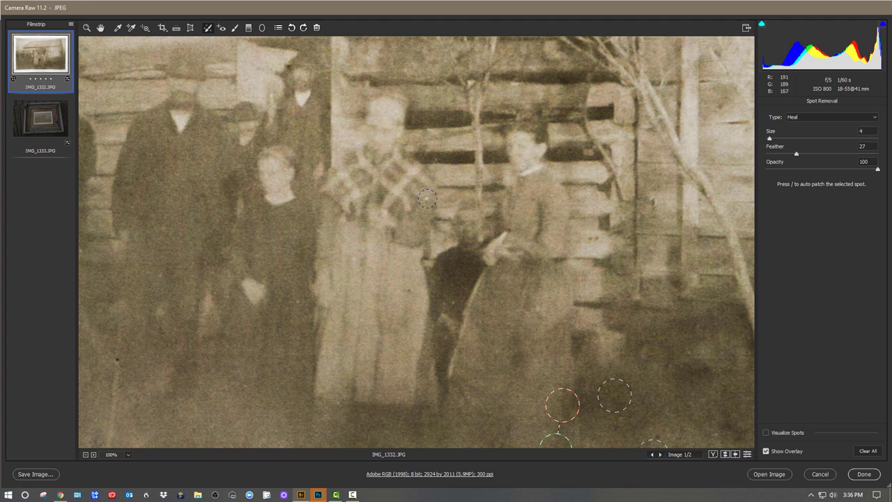
pyautogui.click(428, 199)
pyautogui.moveTo(452, 301); pyautogui.dragTo(427, 374)
pyautogui.click(298, 301)
pyautogui.click(116, 359)
pyautogui.click(115, 456)
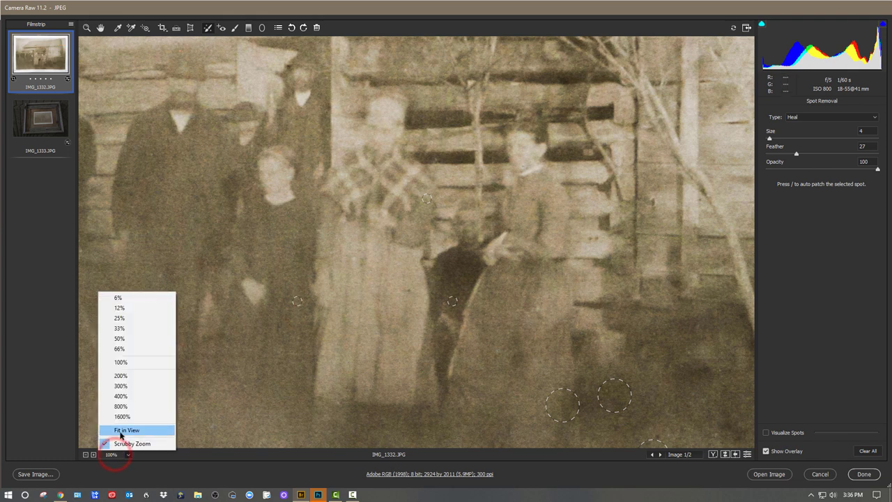
pyautogui.click(122, 431)
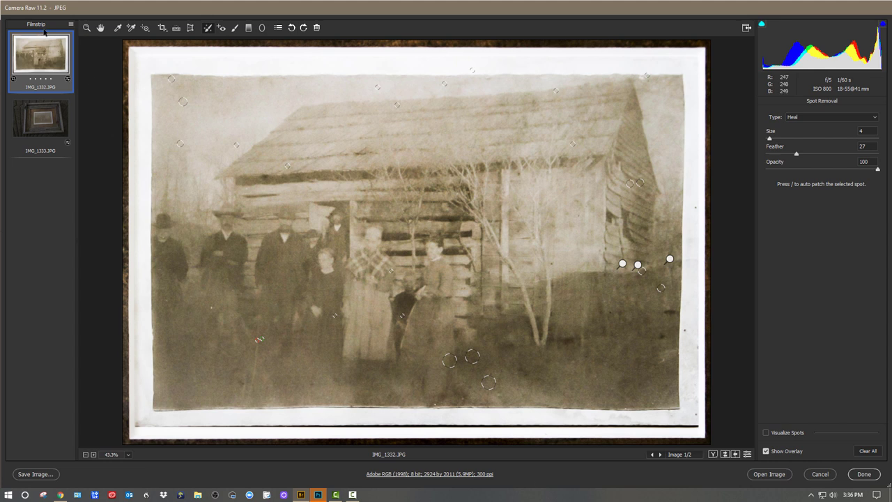
# Refine the photo's basic tones by setting Shadows to -75, Exposure to +2.00 and Dehaze to +23
pyautogui.click(87, 27)
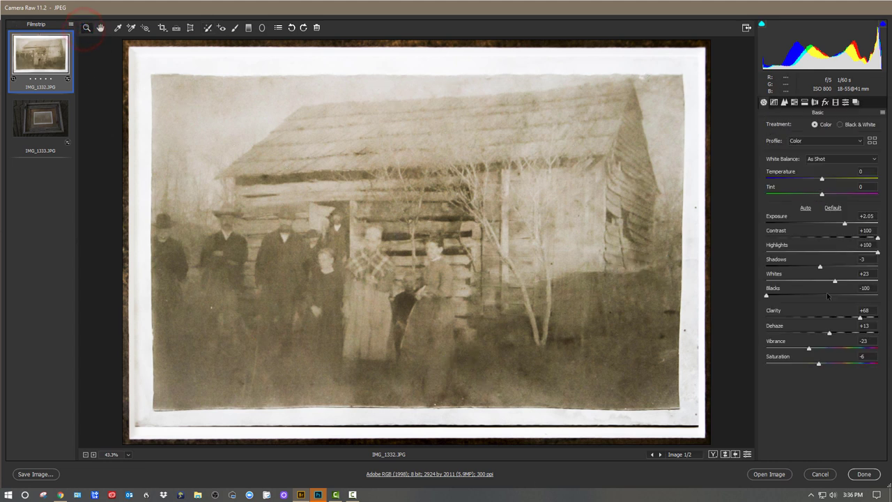
pyautogui.moveTo(820, 268); pyautogui.dragTo(768, 274)
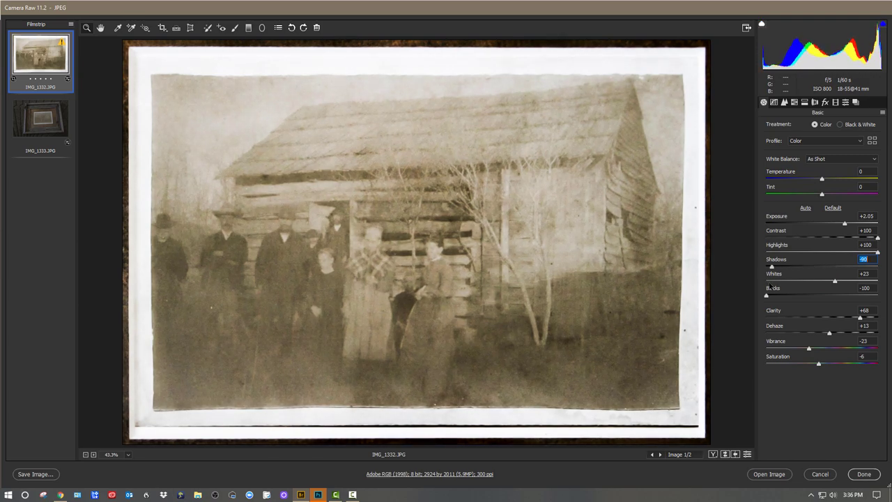
pyautogui.write('-80')
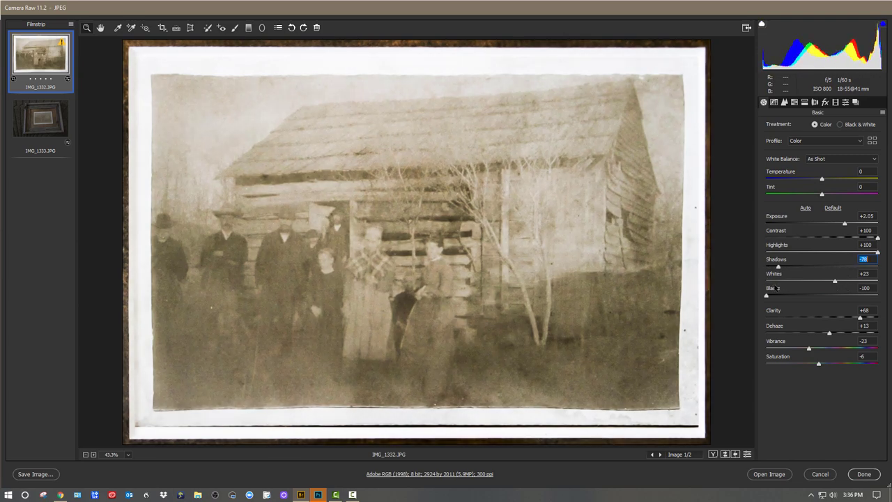
pyautogui.write('-75')
pyautogui.press('Return')
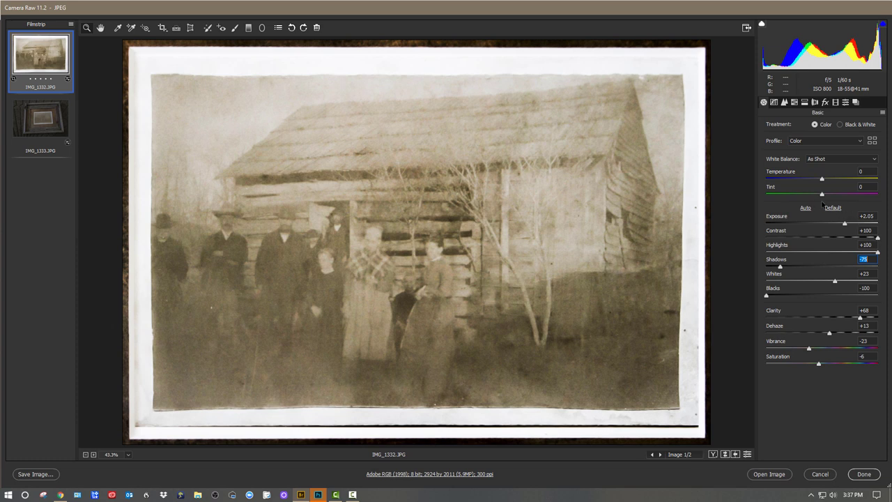
pyautogui.click(845, 225)
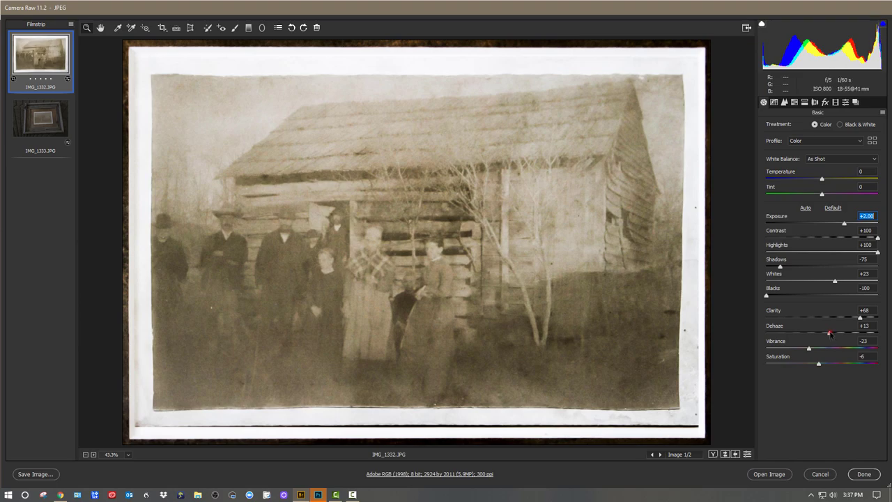
pyautogui.moveTo(829, 333); pyautogui.dragTo(835, 343)
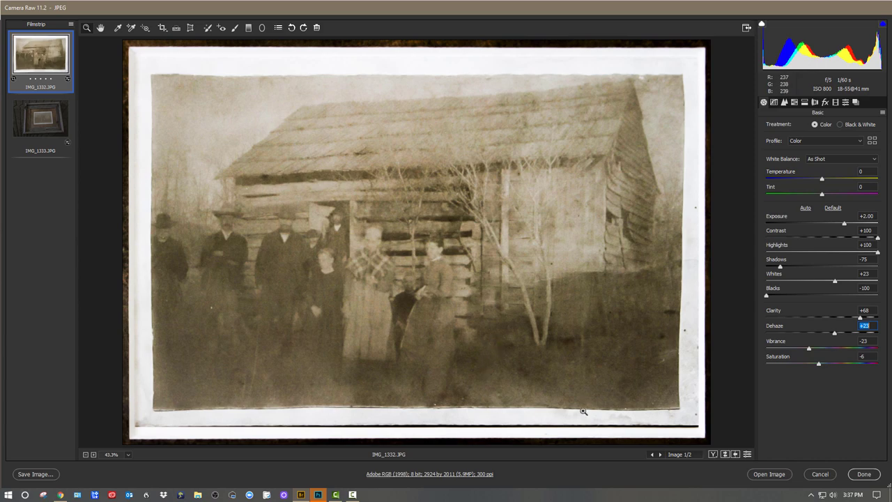
# Inspect the figures' clothing and the ground at 200%, and compare the whole photo with and without its Basic adjustments
pyautogui.moveTo(292, 347); pyautogui.dragTo(419, 241)
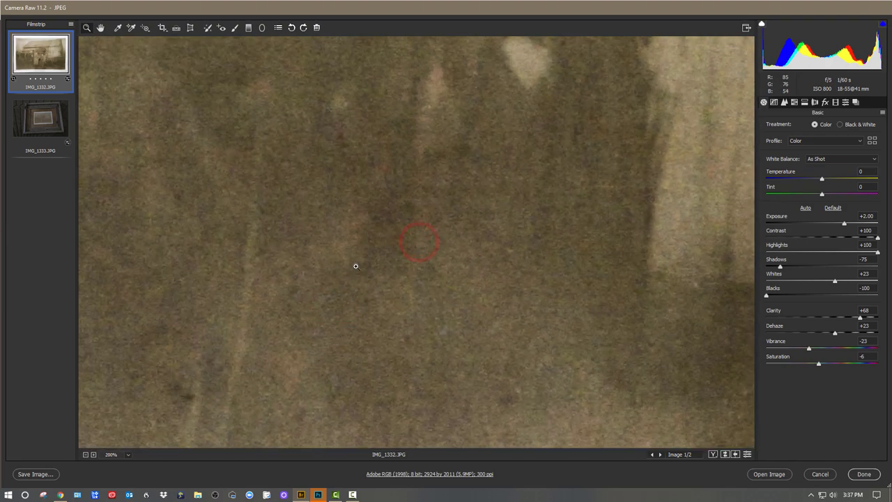
pyautogui.moveTo(341, 233); pyautogui.dragTo(376, 342)
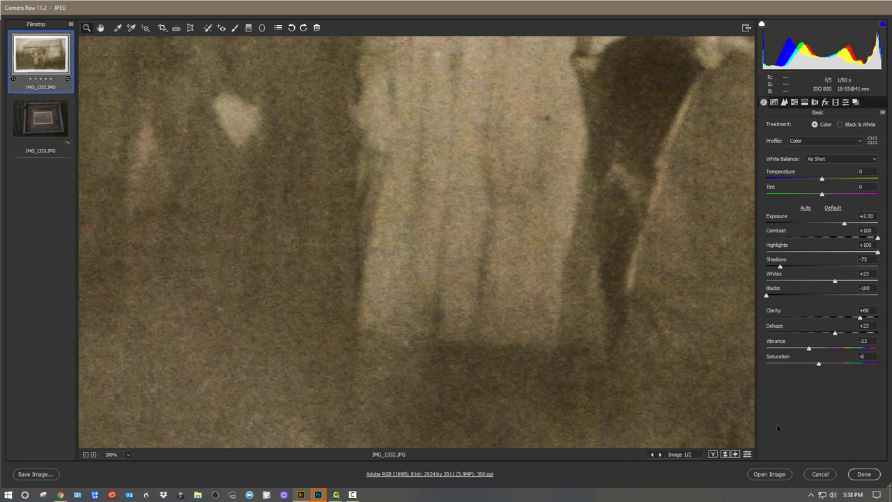
pyautogui.click(111, 455)
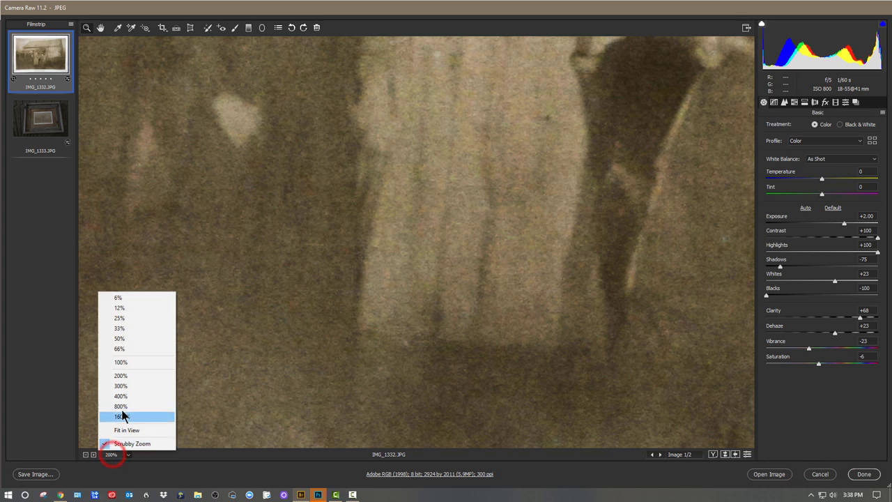
pyautogui.click(124, 430)
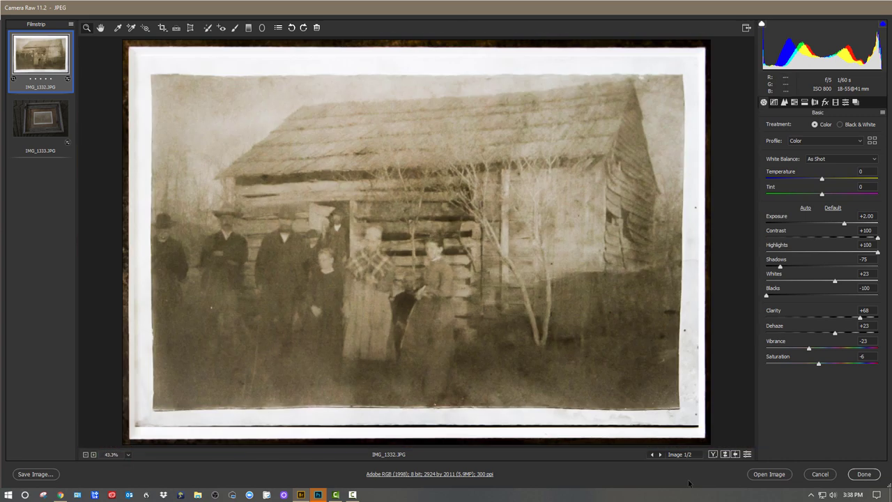
pyautogui.click(748, 454)
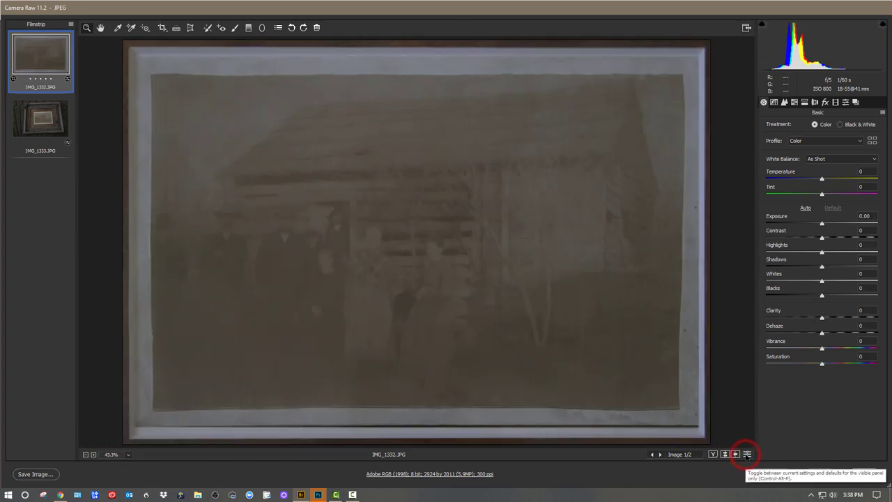
pyautogui.click(747, 455)
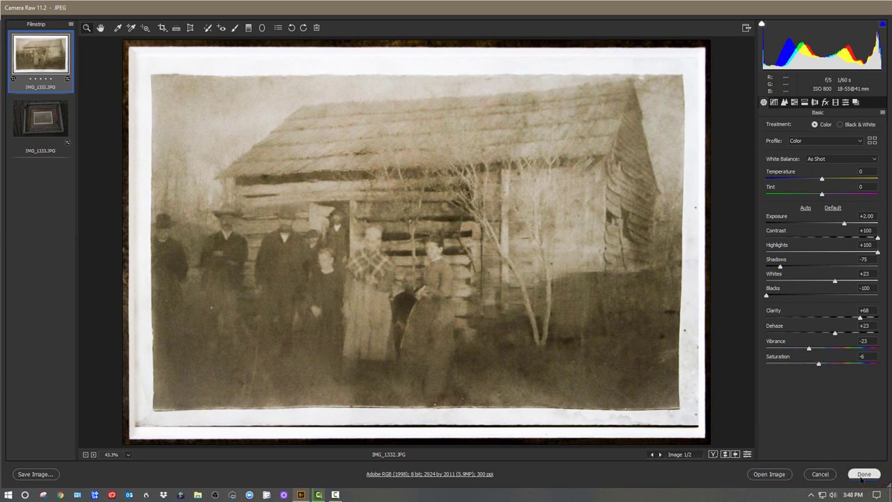
# Finish editing the two photos with their adjustments kept, and reopen only IMG_1332.JPG in Camera Raw
pyautogui.press('Return')
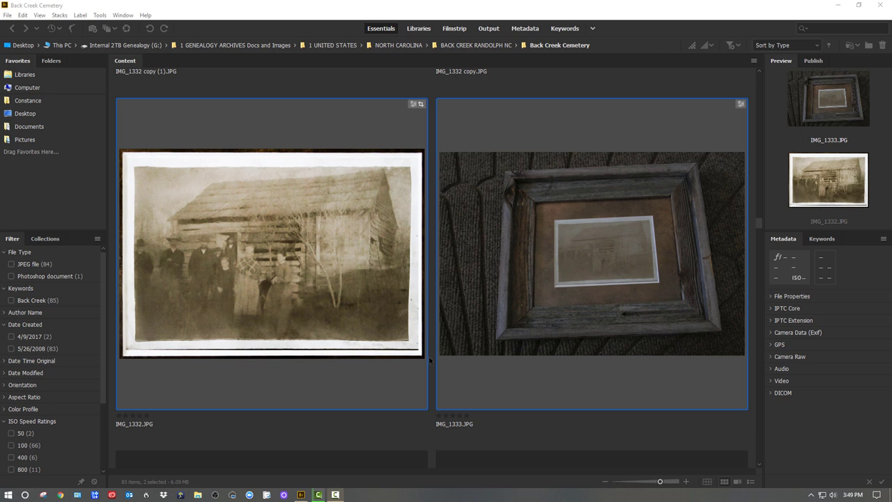
pyautogui.click(310, 387)
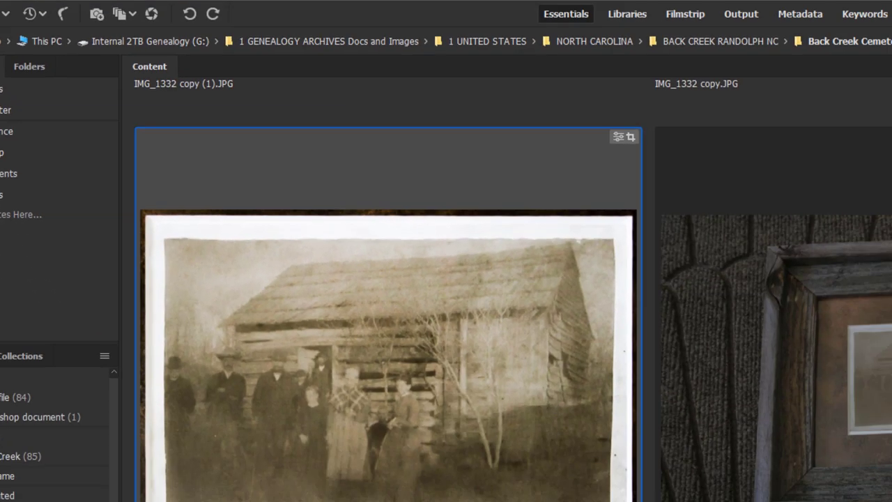
pyautogui.rightClick(389, 132)
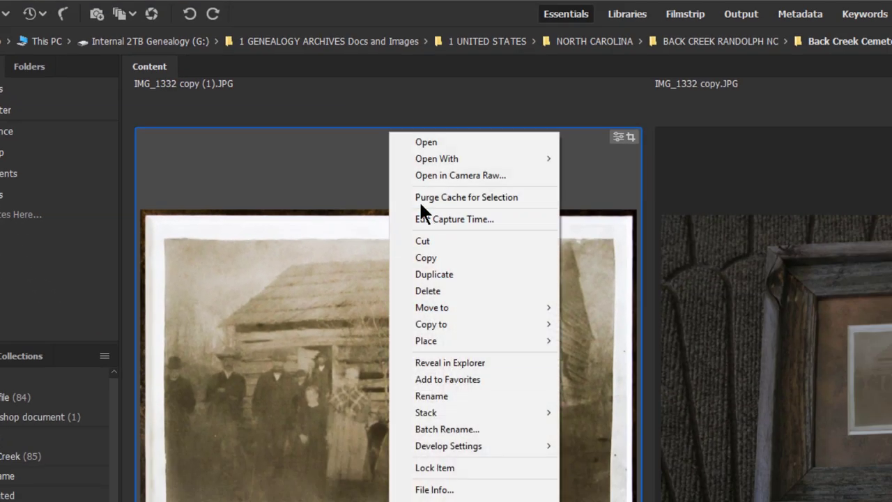
pyautogui.click(488, 176)
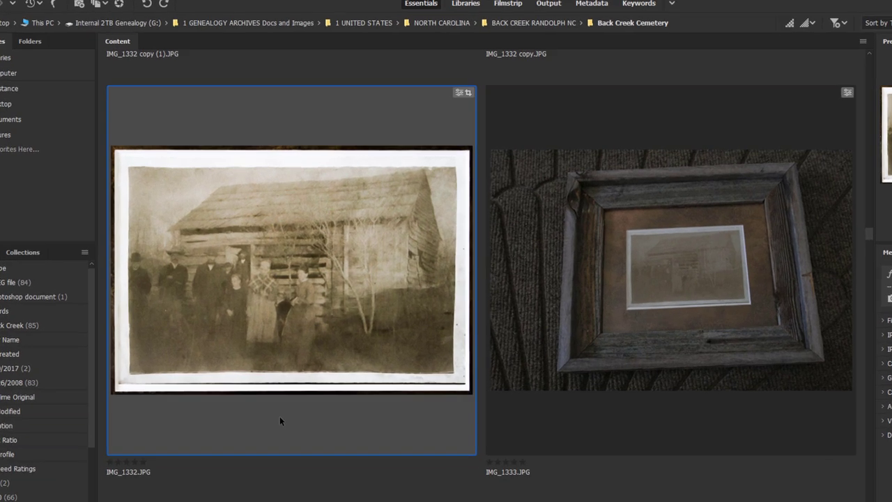
pyautogui.rightClick(265, 378)
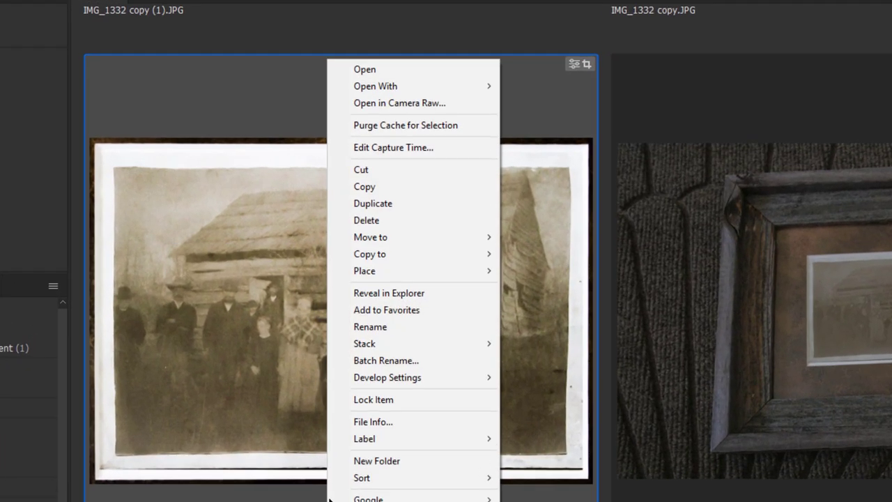
pyautogui.click(402, 95)
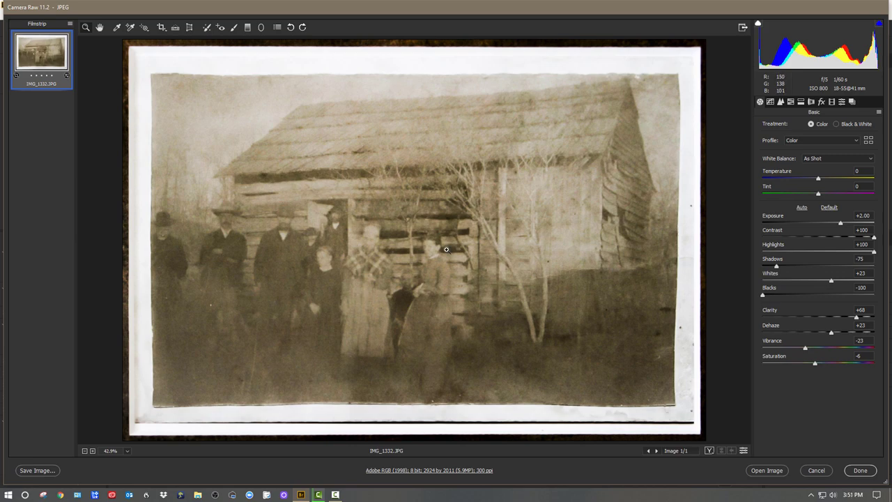
# Reset the photo's basic tones to their defaults, and undo the reset
pyautogui.click(830, 207)
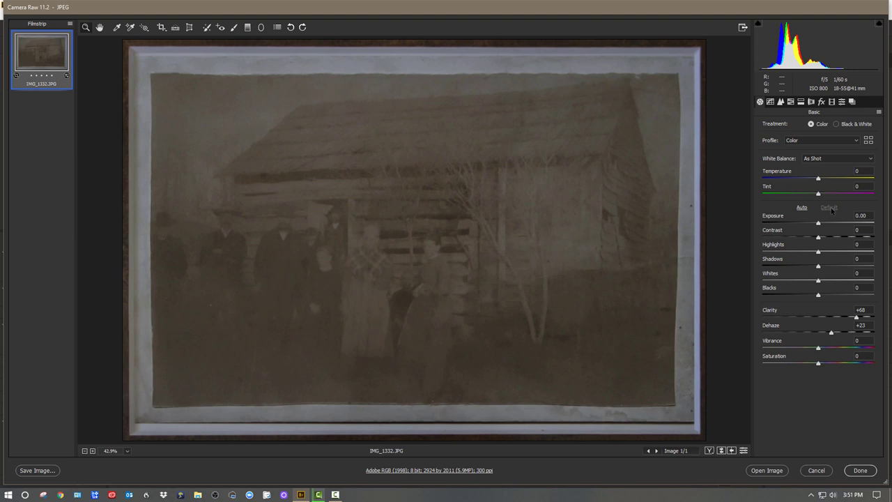
pyautogui.hotkey('ctrl', 'z')
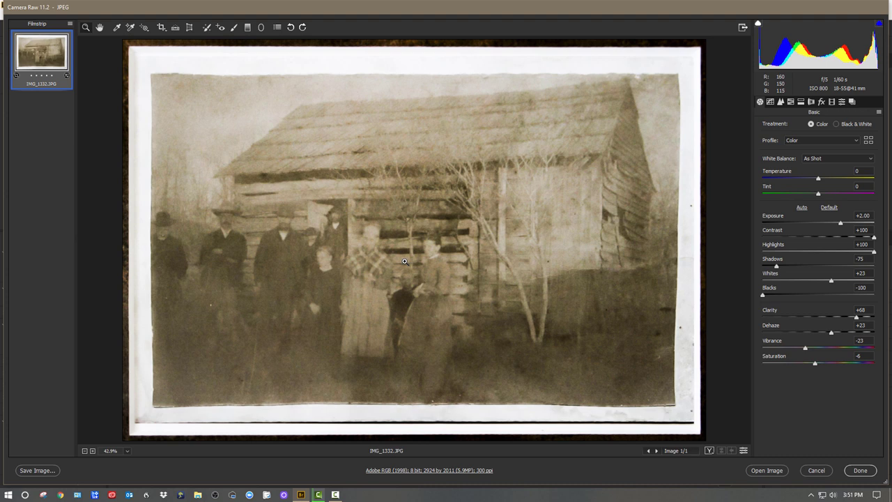
# Start saving a copy of the photo in the same location, with "Revised" appended to the document name
pyautogui.click(26, 471)
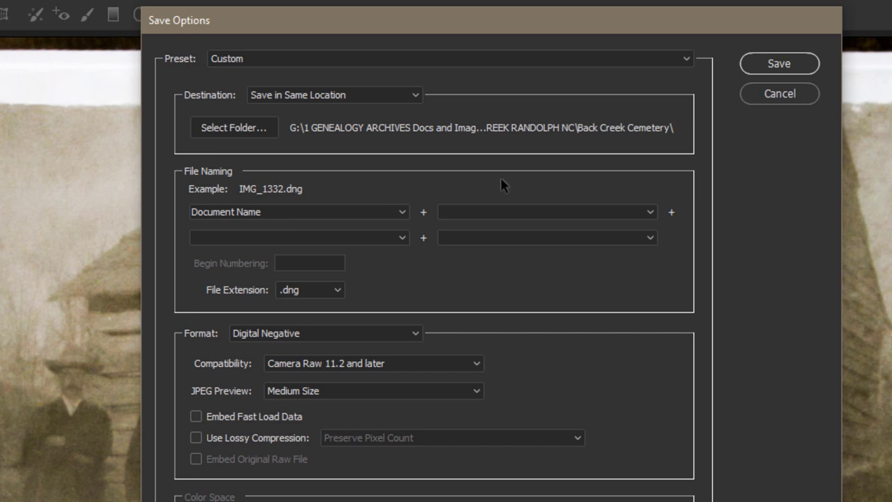
pyautogui.click(516, 210)
pyautogui.write('Re')
pyautogui.write('vis')
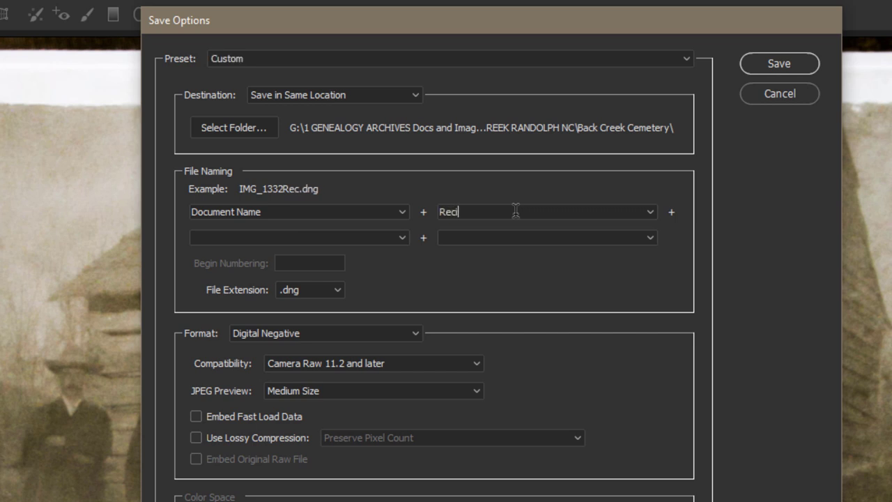
pyautogui.press('BackSpace')
pyautogui.press('BackSpace')
pyautogui.write('ise')
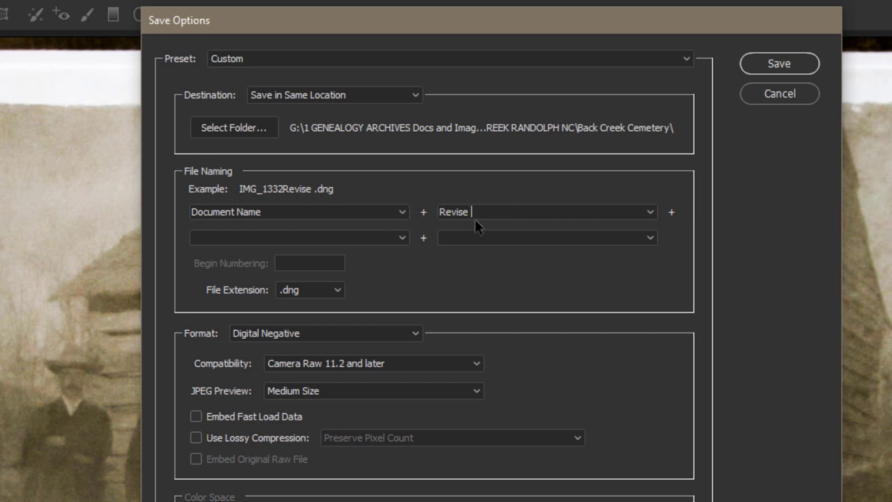
pyautogui.press('BackSpace')
pyautogui.write('d')
pyautogui.click(402, 240)
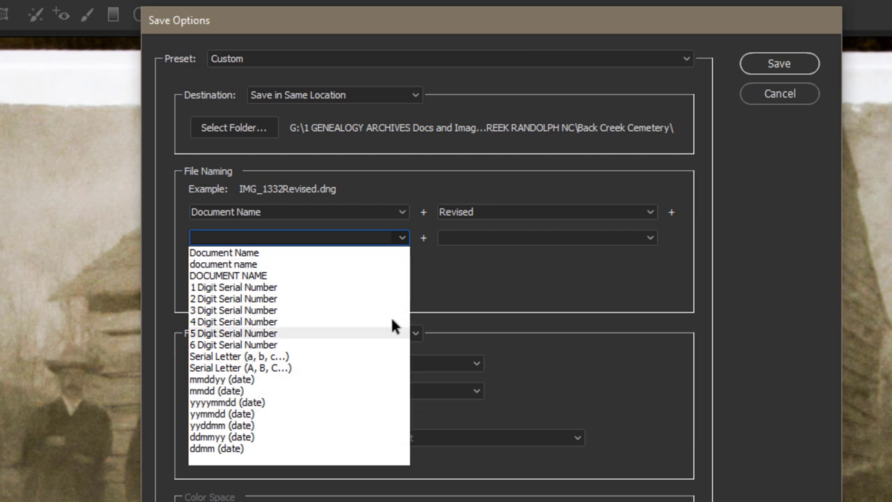
pyautogui.click(465, 287)
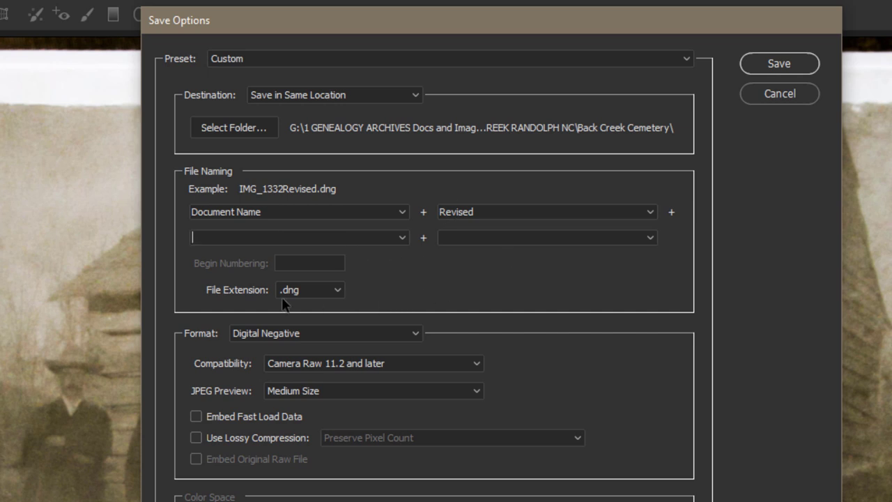
# Set the copy's file extension to .JPG and its JPEG quality to Maximum (10-12) at 12
pyautogui.click(333, 291)
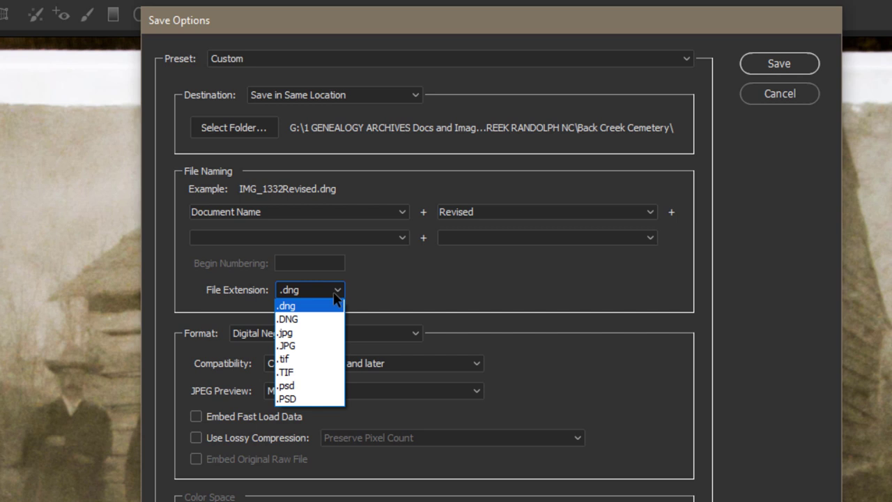
pyautogui.click(314, 345)
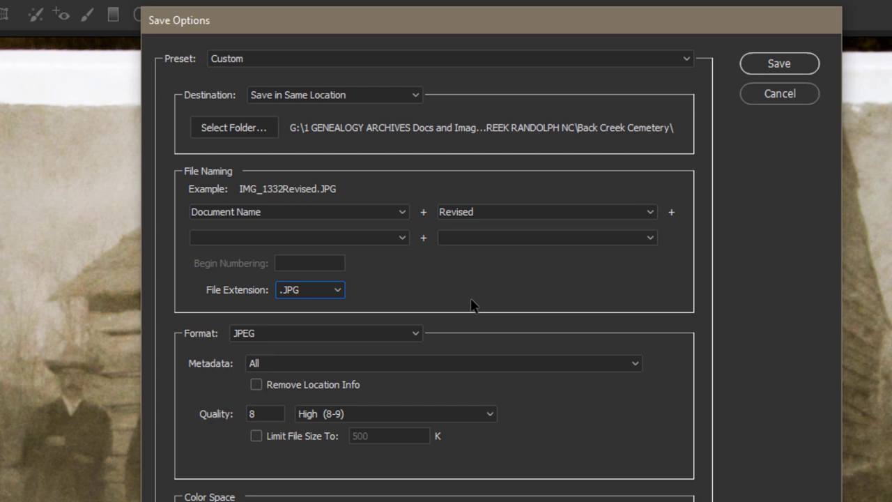
pyautogui.click(487, 415)
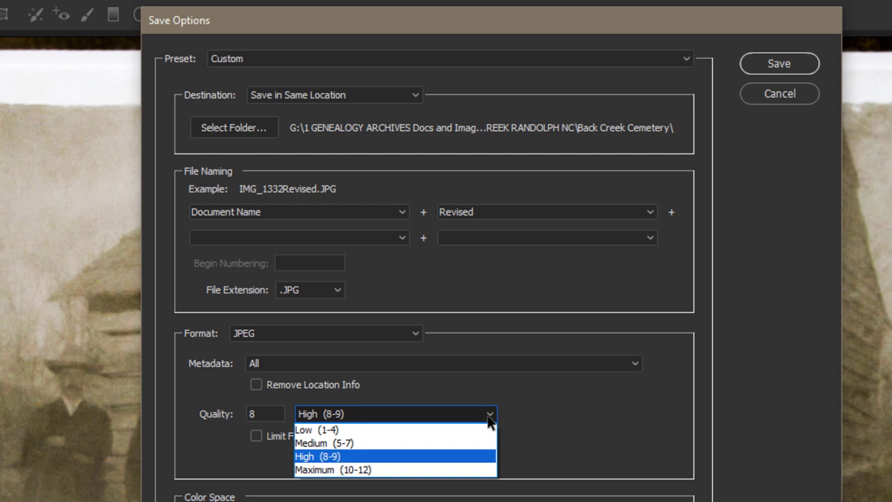
pyautogui.click(304, 472)
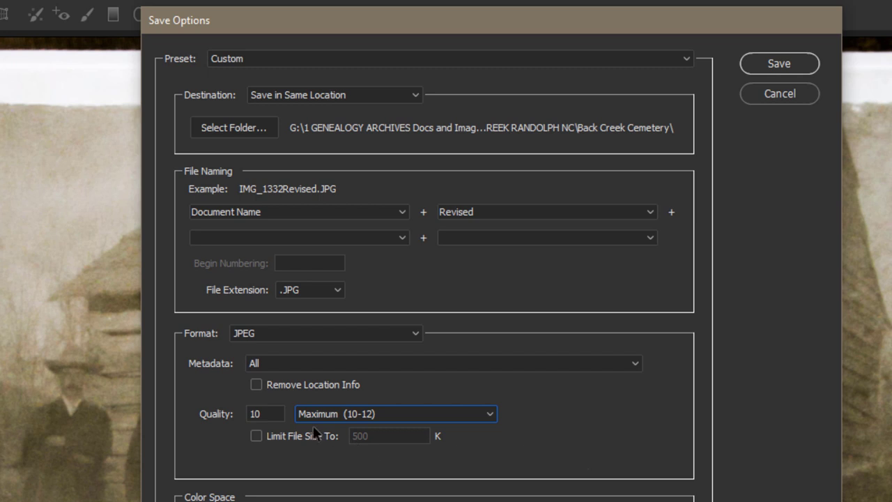
pyautogui.moveTo(271, 414); pyautogui.dragTo(152, 416)
pyautogui.write('12')
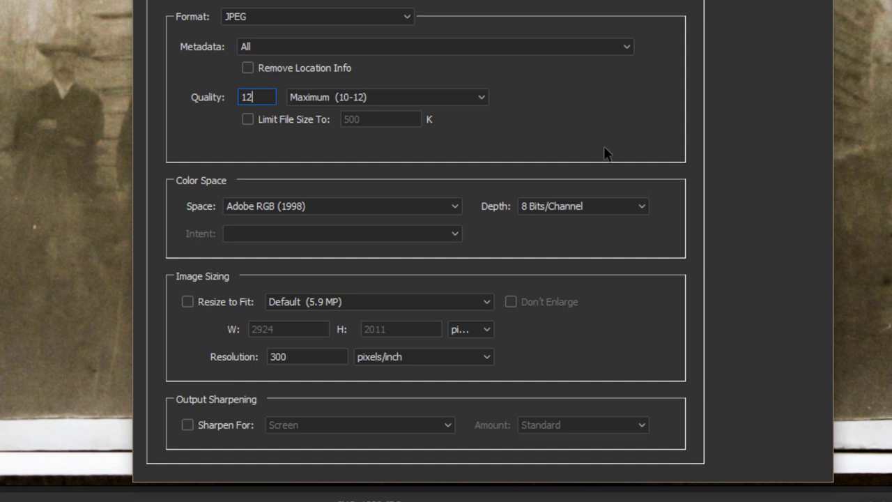
# Review the bit depth and colour space choices for the JPEG copy
pyautogui.click(646, 205)
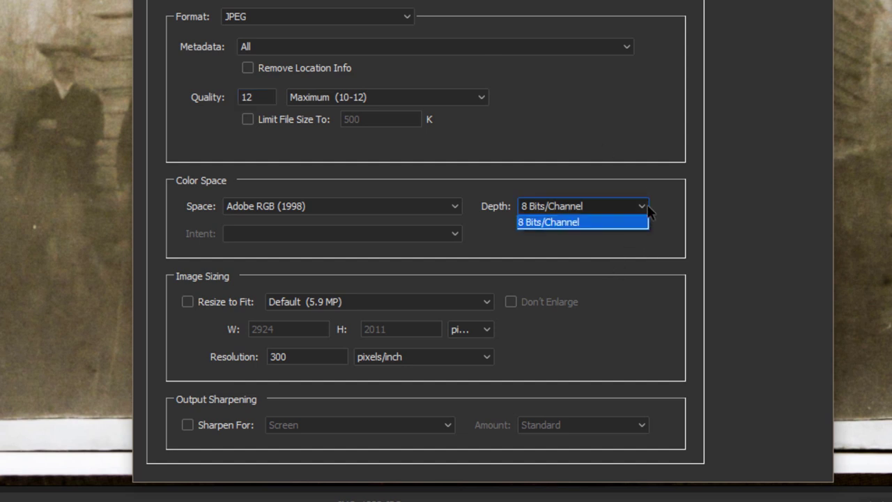
pyautogui.click(606, 221)
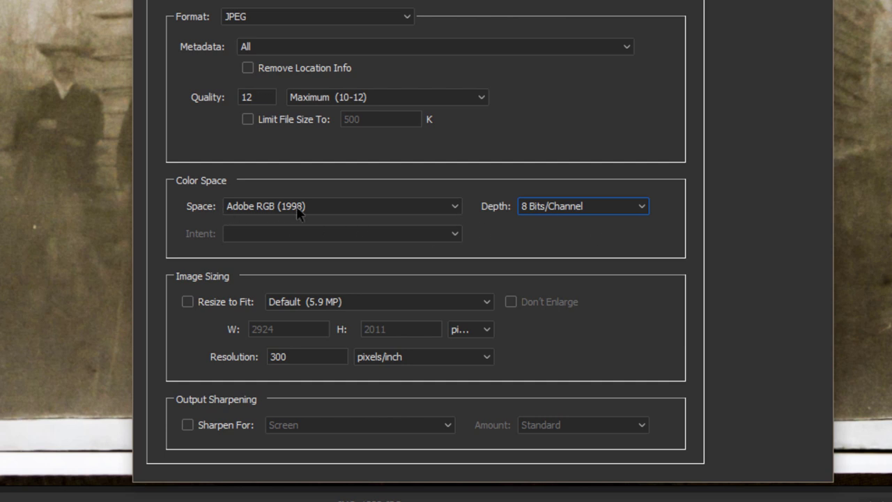
pyautogui.click(452, 209)
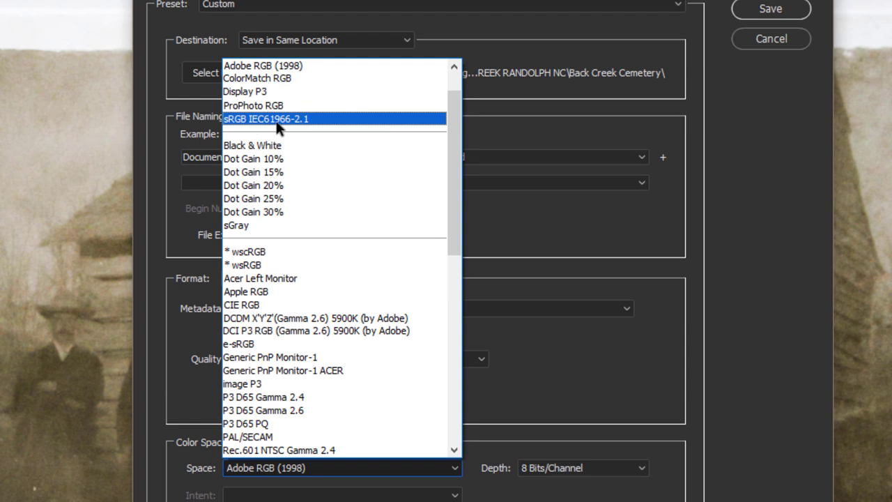
pyautogui.press('Escape')
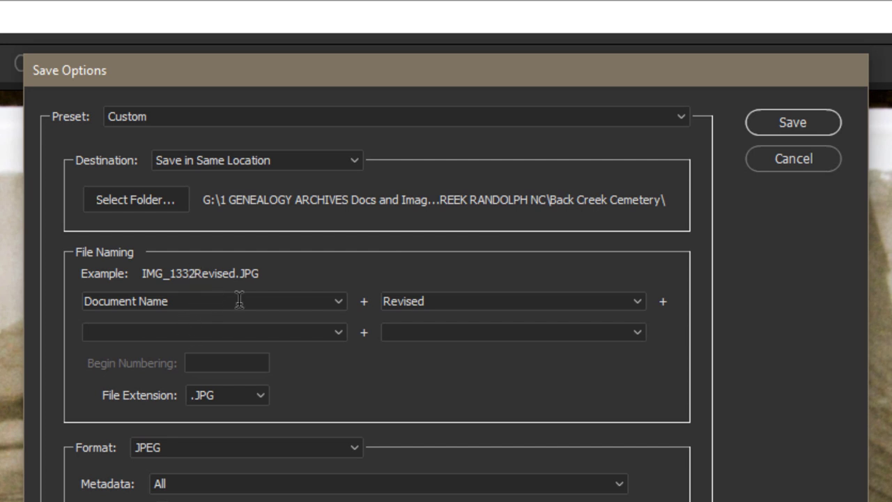
# Save the copy as IMG_1332 Revised.JPG, with a space before "Revised", and finish the Camera Raw session with its edits kept
pyautogui.click(385, 301)
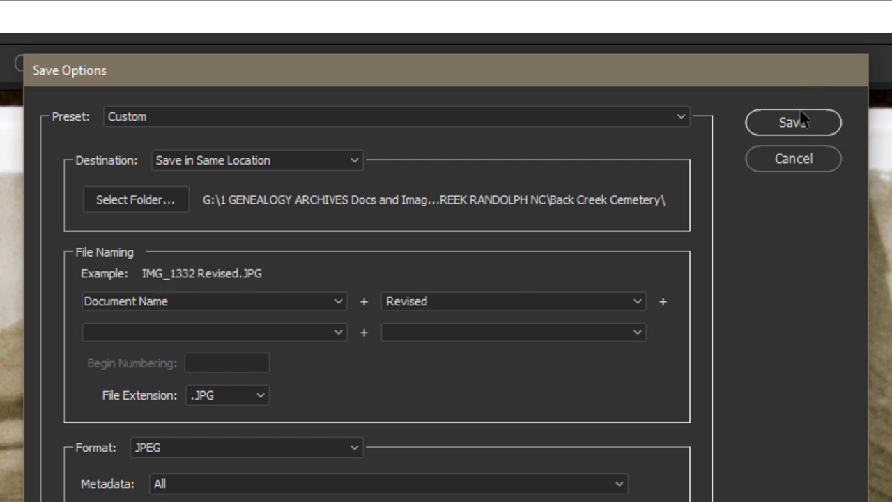
pyautogui.click(789, 129)
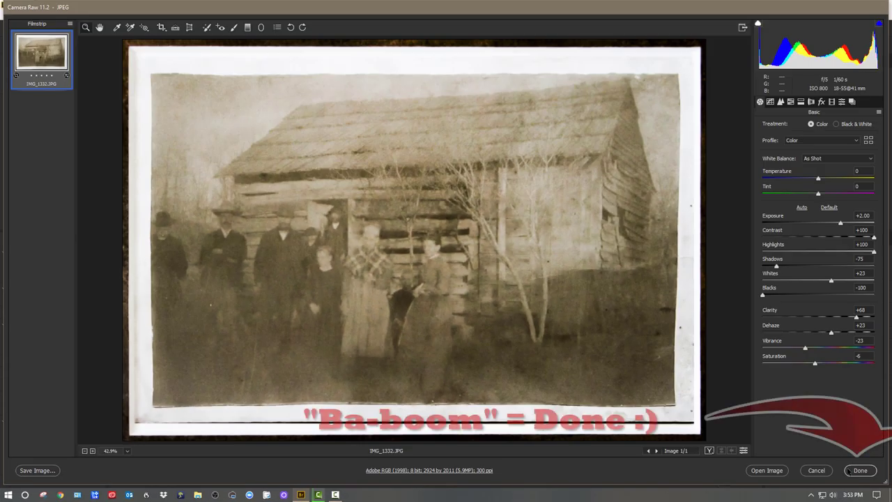
pyautogui.click(859, 471)
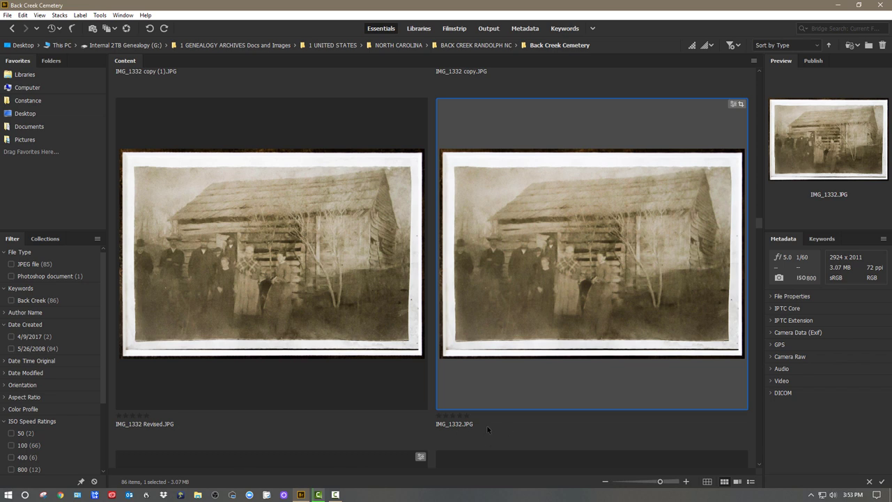
pyautogui.hotkey('ctrl', '2')
pyautogui.scroll(-3, 668, 373)
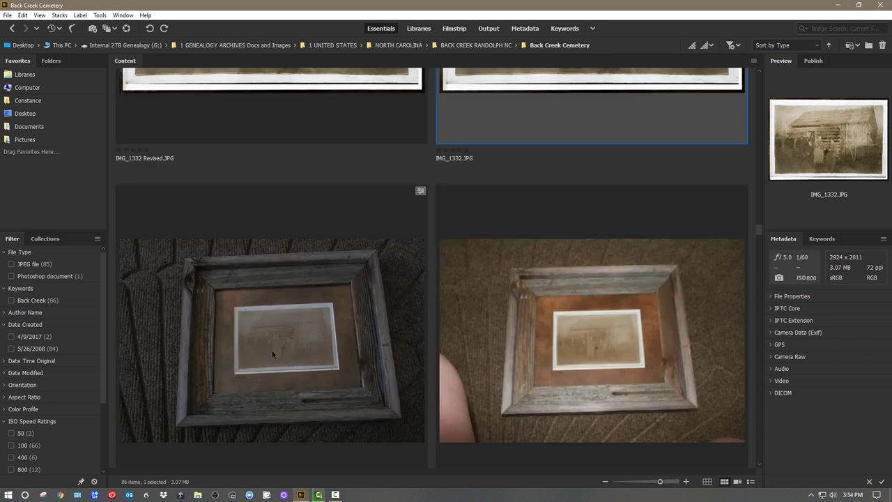
pyautogui.scroll(3, 272, 350)
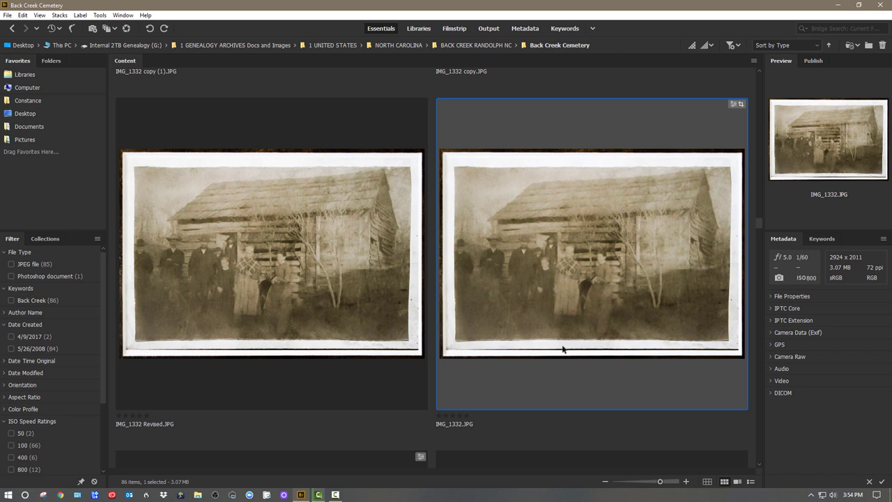